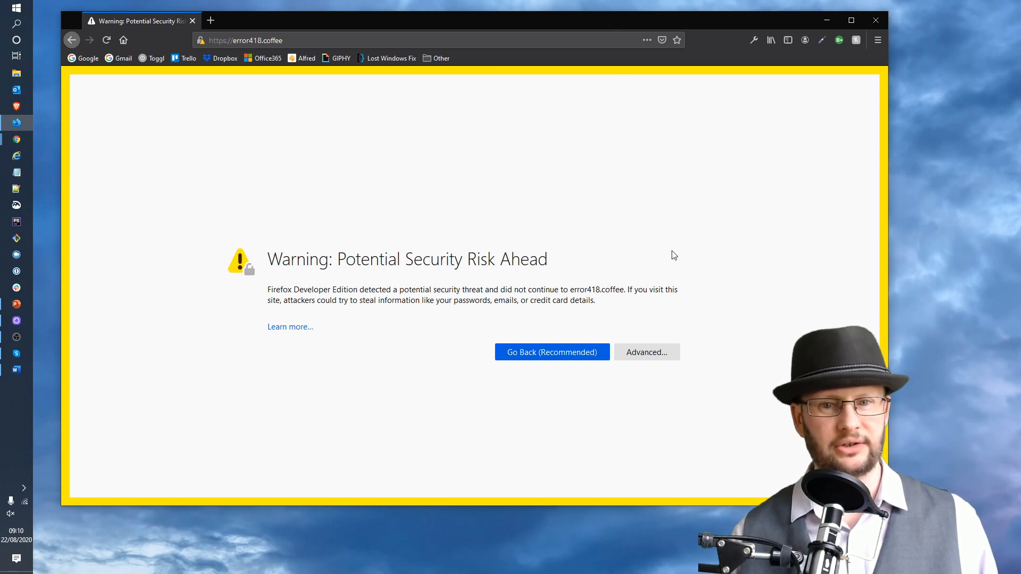
Accept the self-signed certificate risk and continue to the site.
{"action": "left_click", "coordinate": [325, 40]}
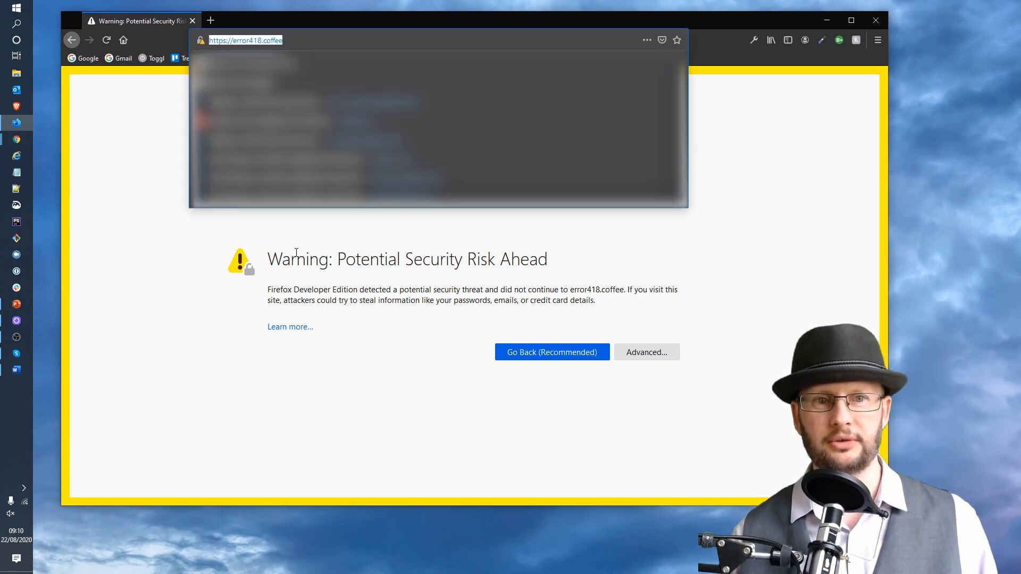
{"action": "left_click", "coordinate": [475, 247]}
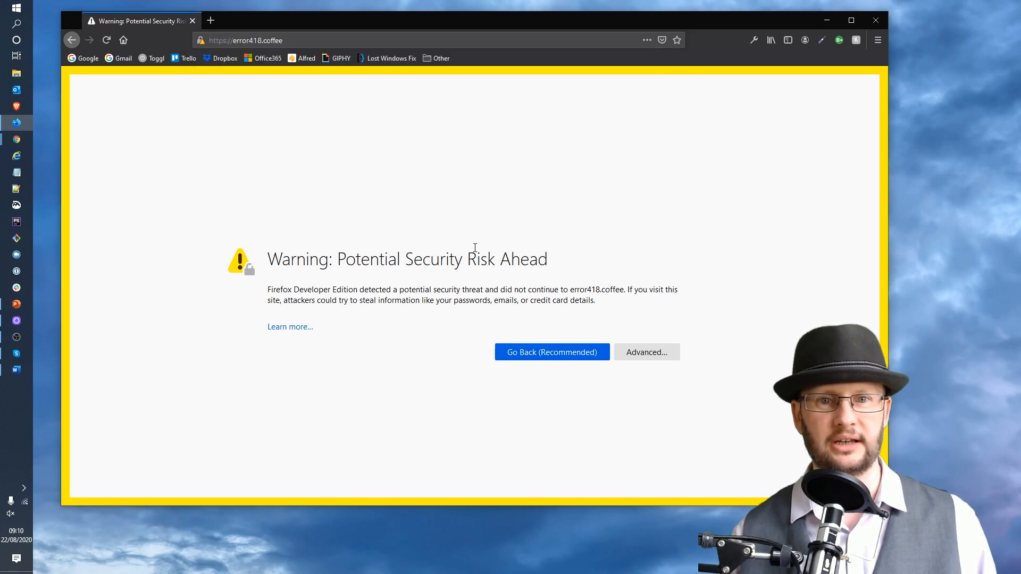
{"action": "left_click", "coordinate": [648, 353]}
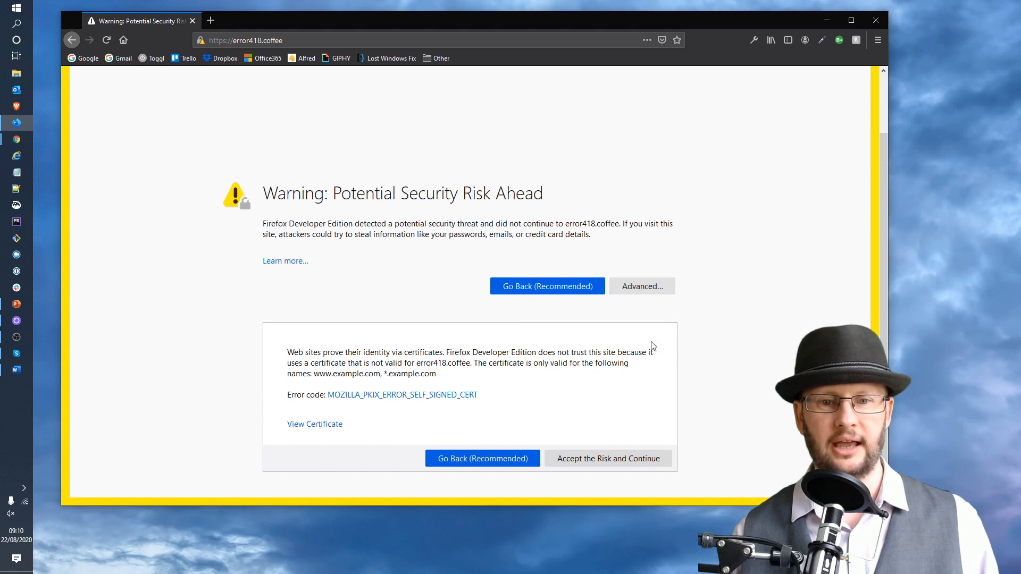
{"action": "left_click", "coordinate": [593, 462]}
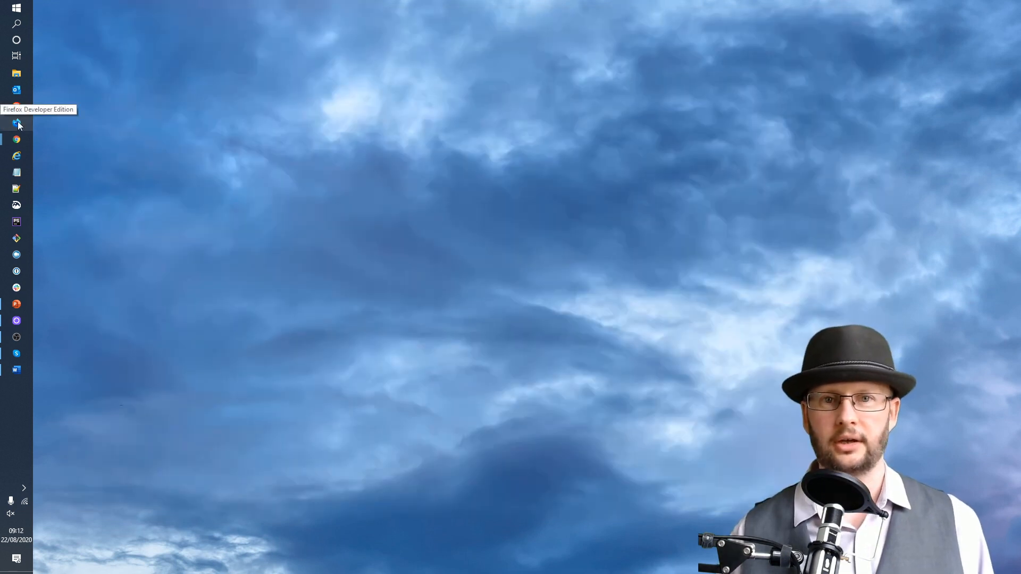
Relaunch Firefox Developer Edition and focus the new tab's address bar.
{"action": "left_click", "coordinate": [17, 124]}
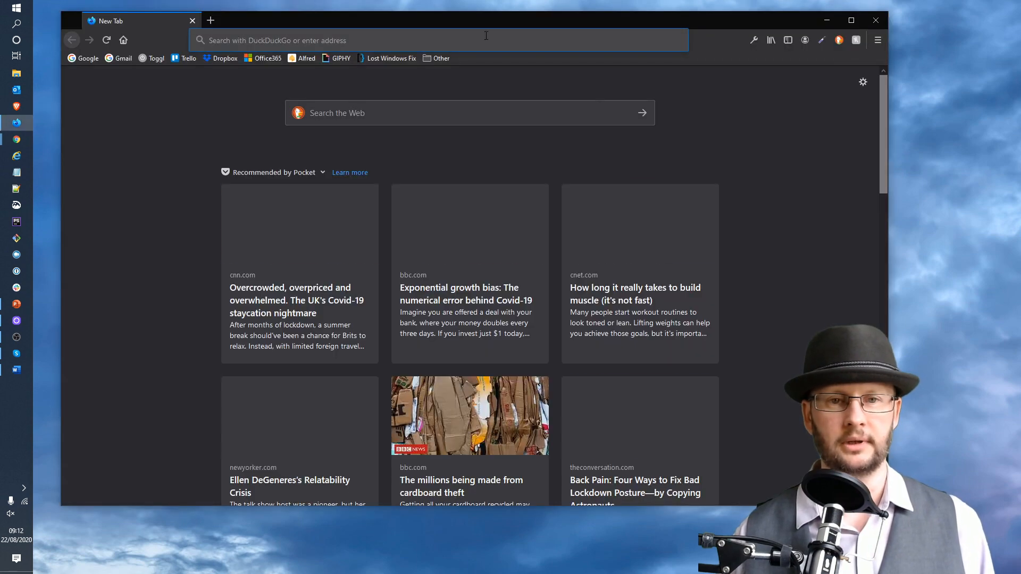
{"action": "left_click", "coordinate": [485, 36]}
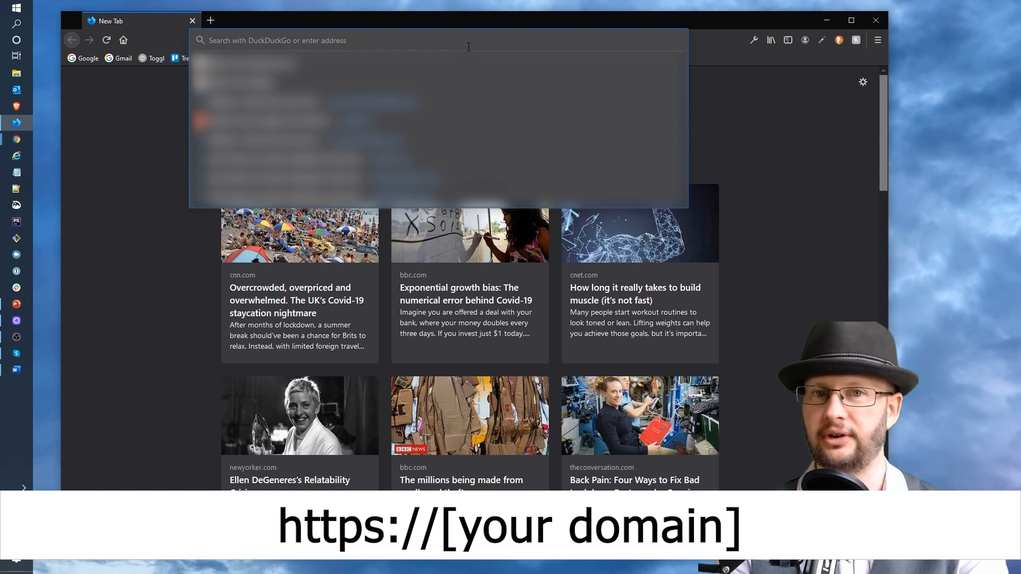
{"action": "type", "text": "https"}
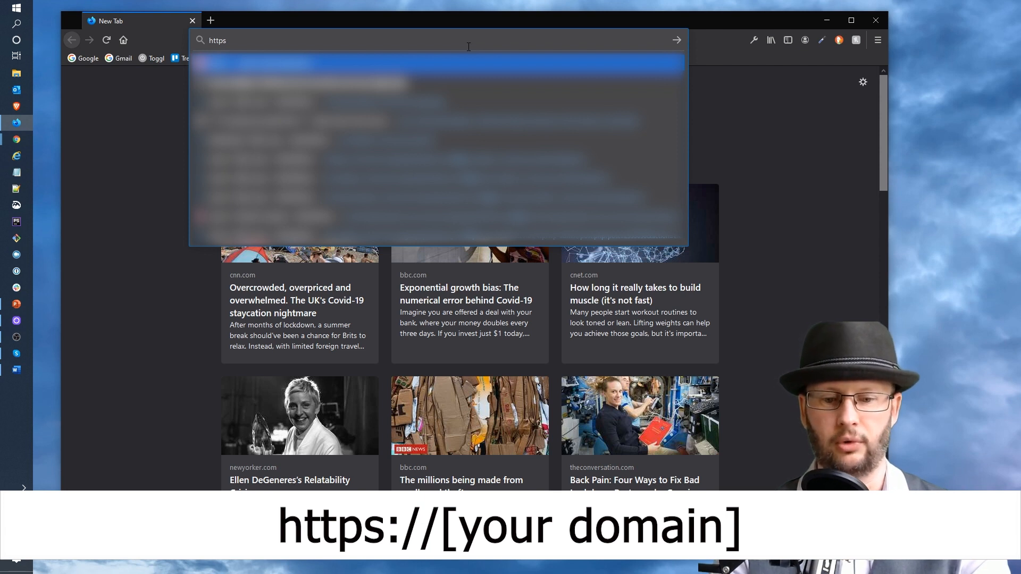
{"action": "type", "text": "://"}
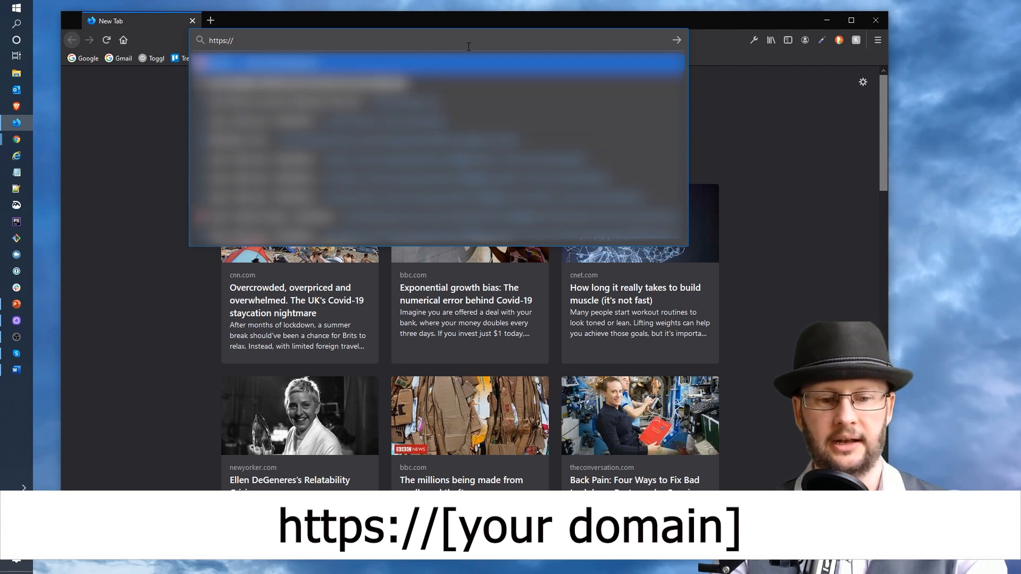
{"action": "type", "text": "er"}
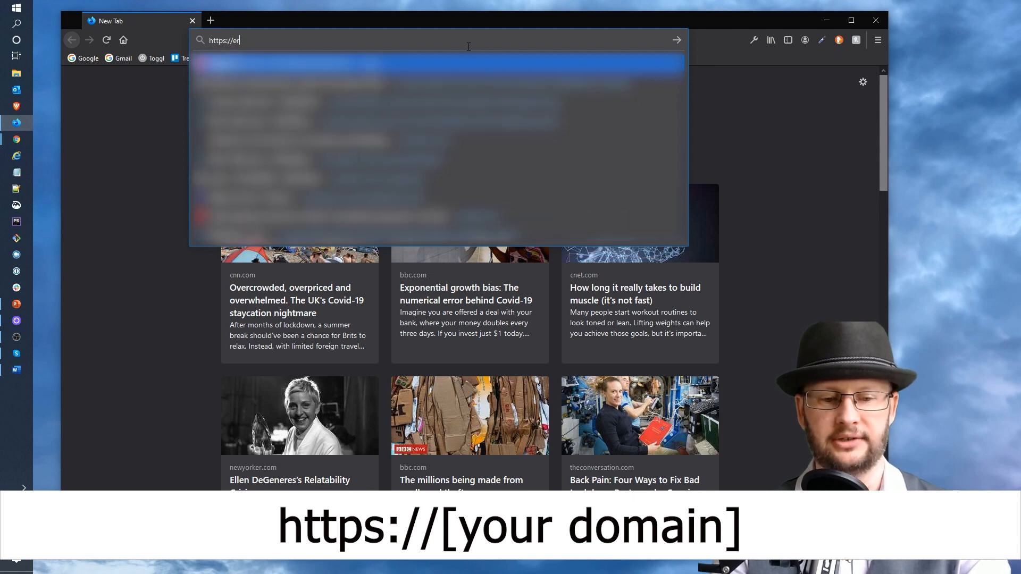
{"action": "type", "text": "ror1"}
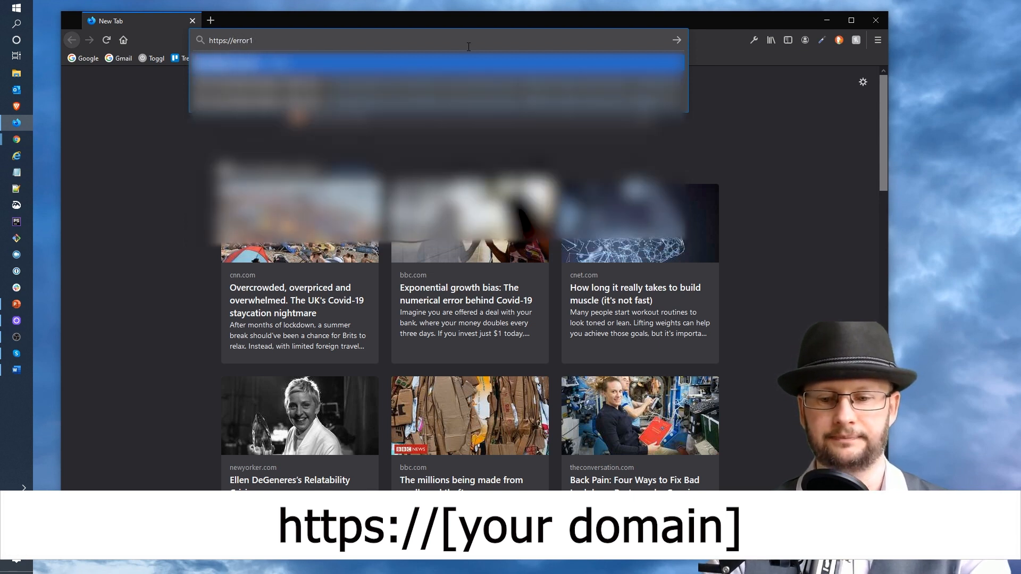
{"action": "type", "text": "48"}
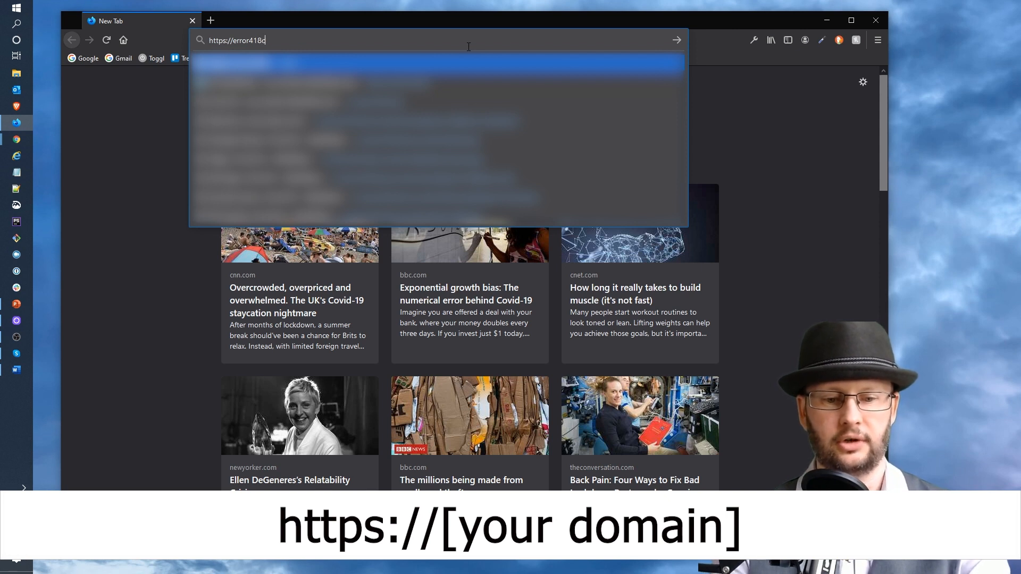
{"action": "type", "text": "co"}
{"action": "key", "text": "BackSpace"}
{"action": "key", "text": "BackSpace"}
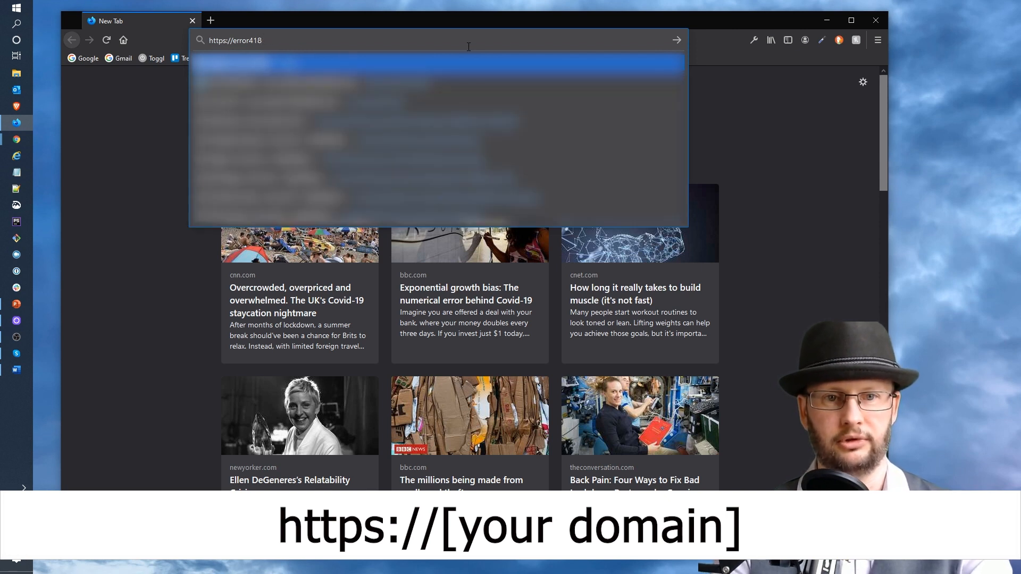
{"action": "type", "text": ".coffee"}
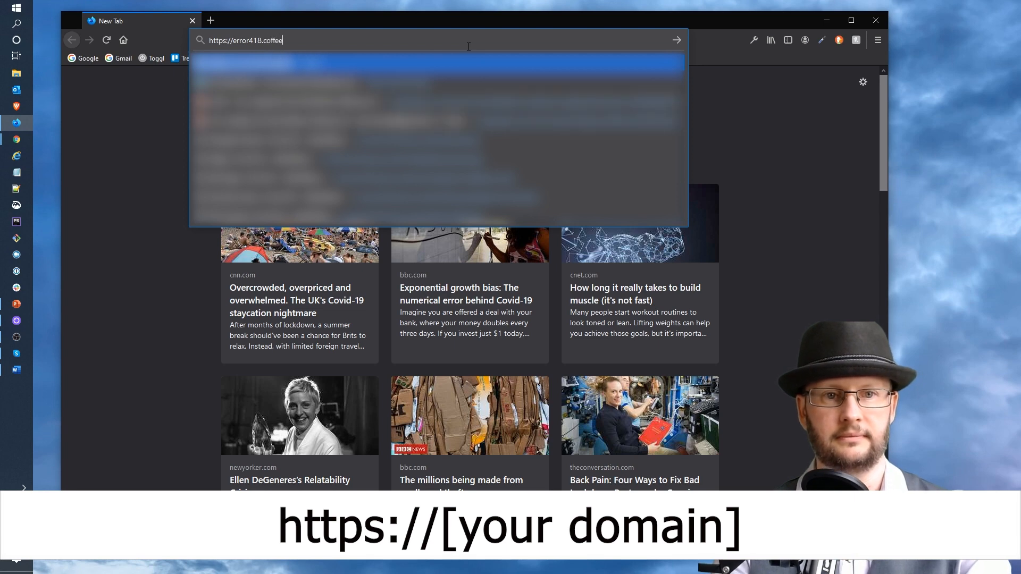
{"action": "key", "text": "Return"}
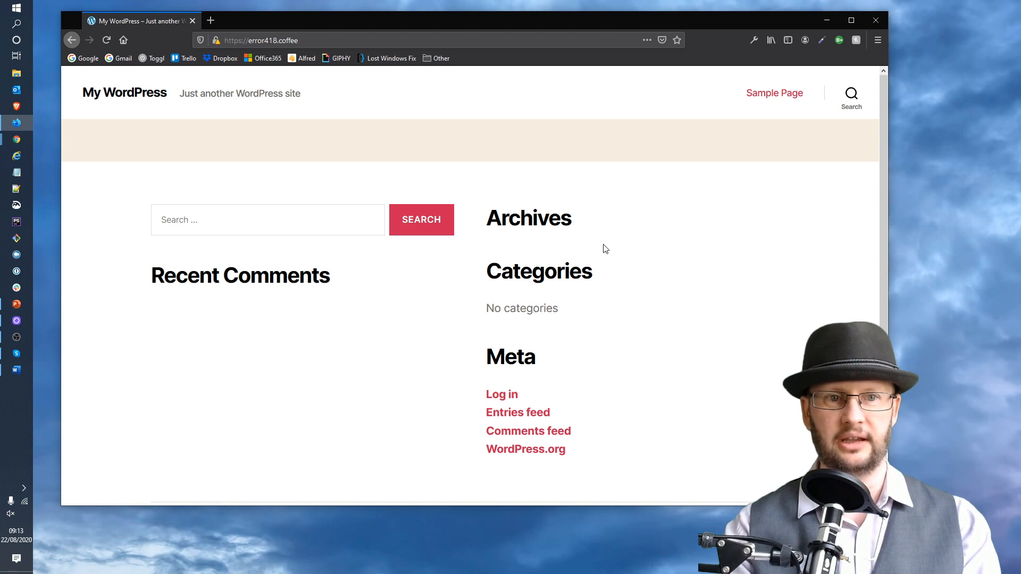
Append /wp-login.php to the site address and load the login page.
{"action": "scroll", "coordinate": [604, 248], "scroll_direction": "down", "scroll_amount": 2}
{"action": "scroll", "coordinate": [605, 248], "scroll_direction": "up", "scroll_amount": 2}
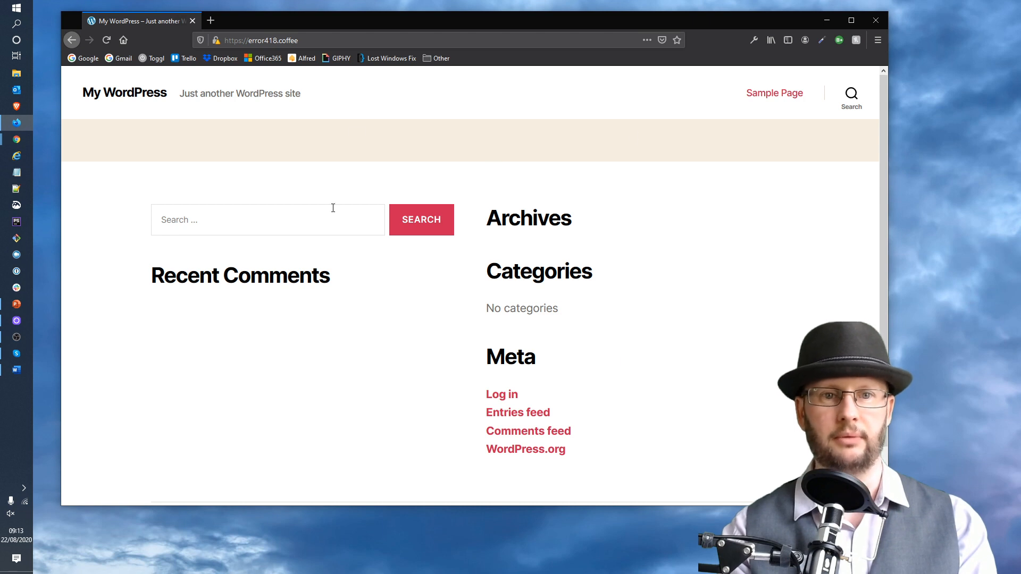
{"action": "left_click", "coordinate": [319, 39]}
{"action": "left_click", "coordinate": [318, 39]}
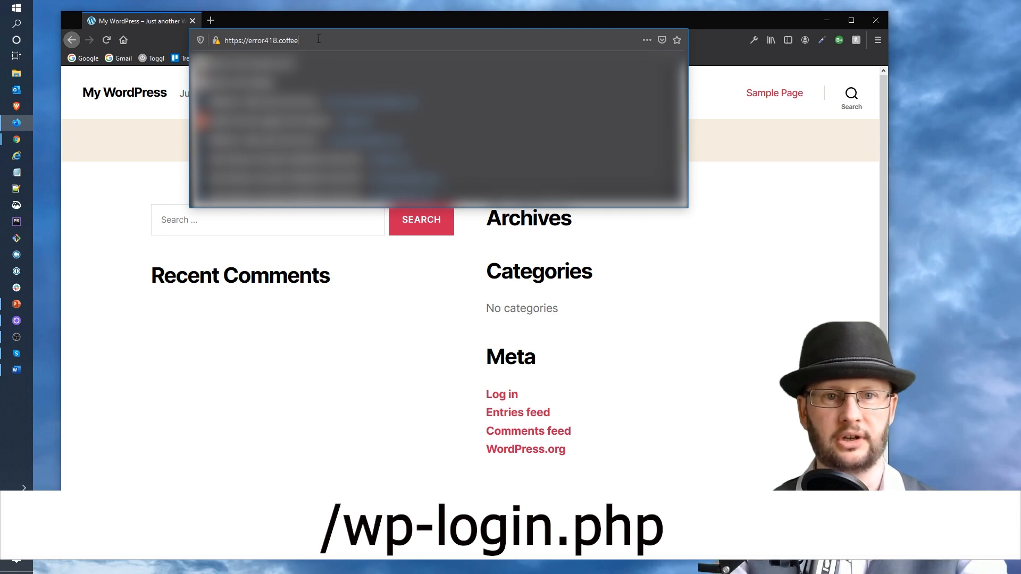
{"action": "type", "text": "/wp-"}
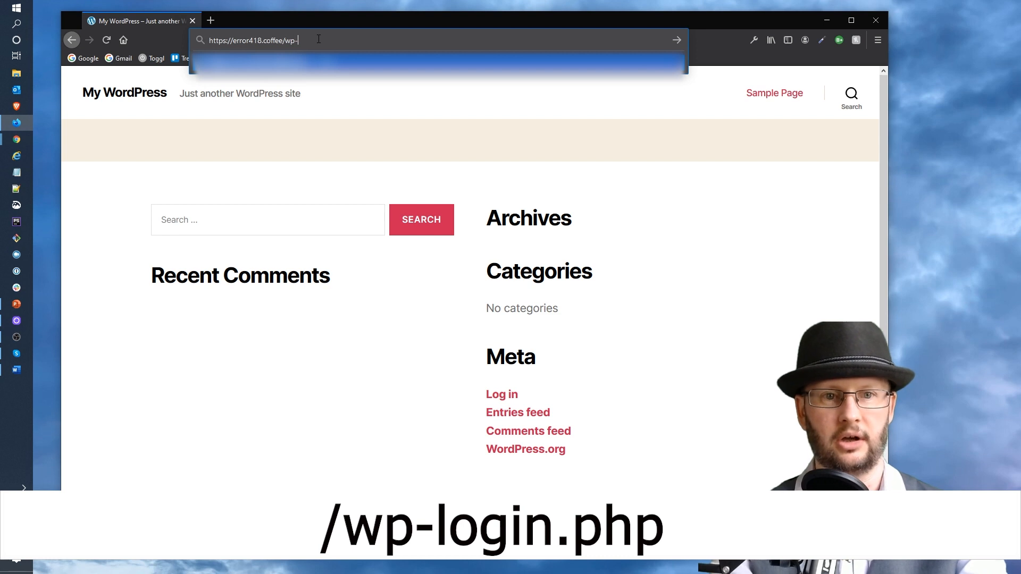
{"action": "type", "text": "login"}
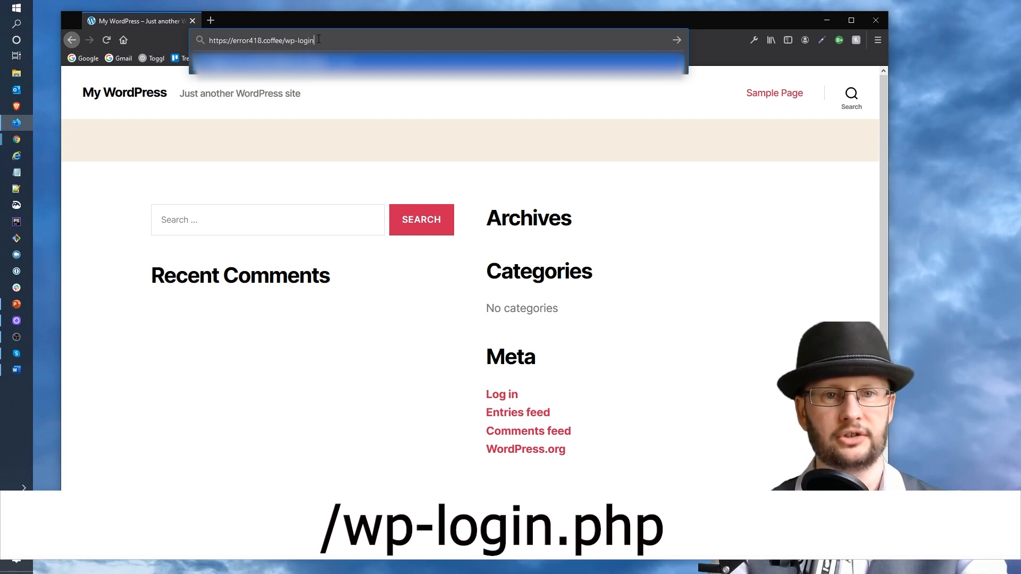
{"action": "type", "text": ".php"}
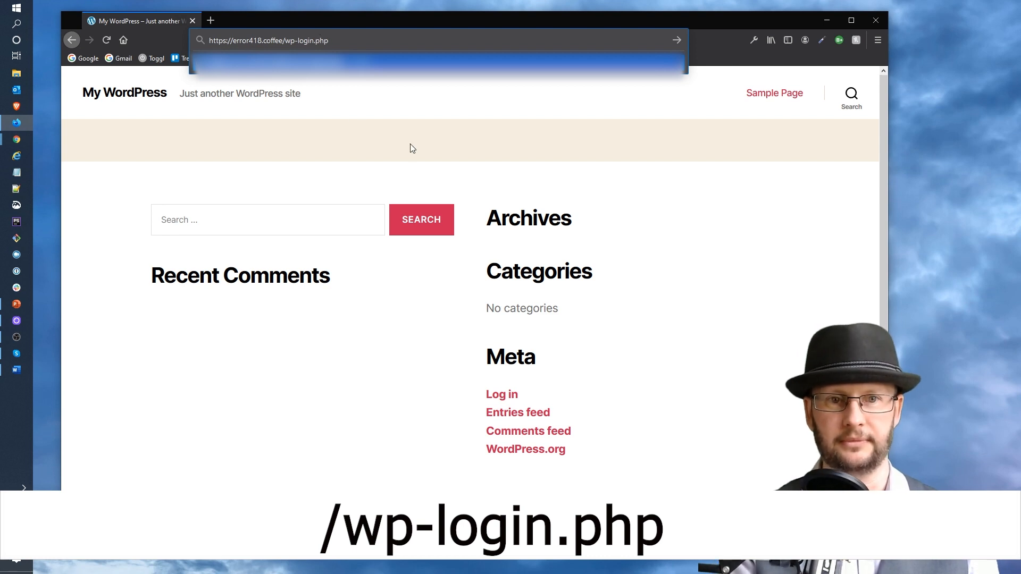
{"action": "key", "text": "Return"}
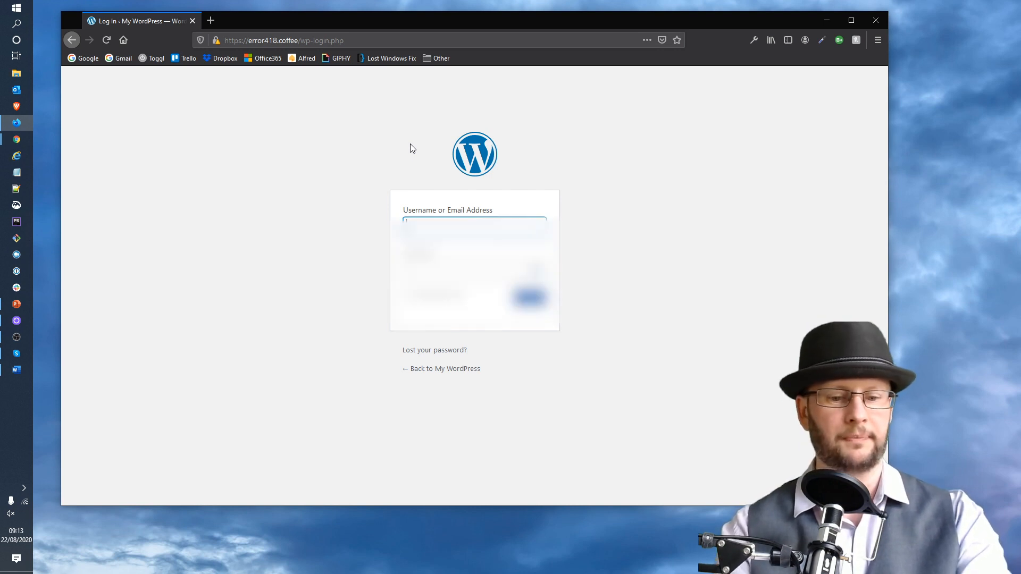
Log in with the site's admin username and the pasted account password.
{"action": "type", "text": "ador418"}
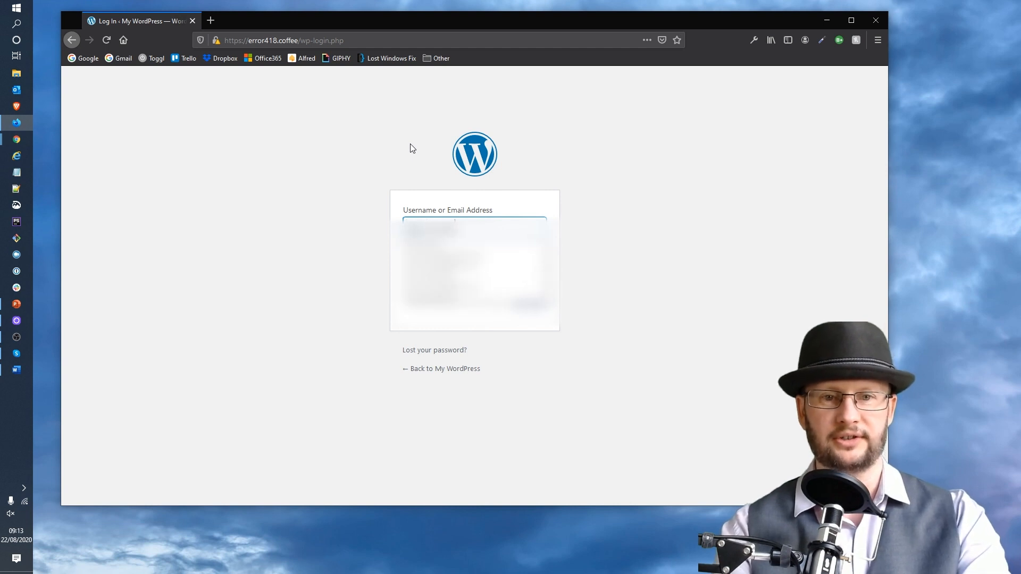
{"action": "type", "text": ".coffee"}
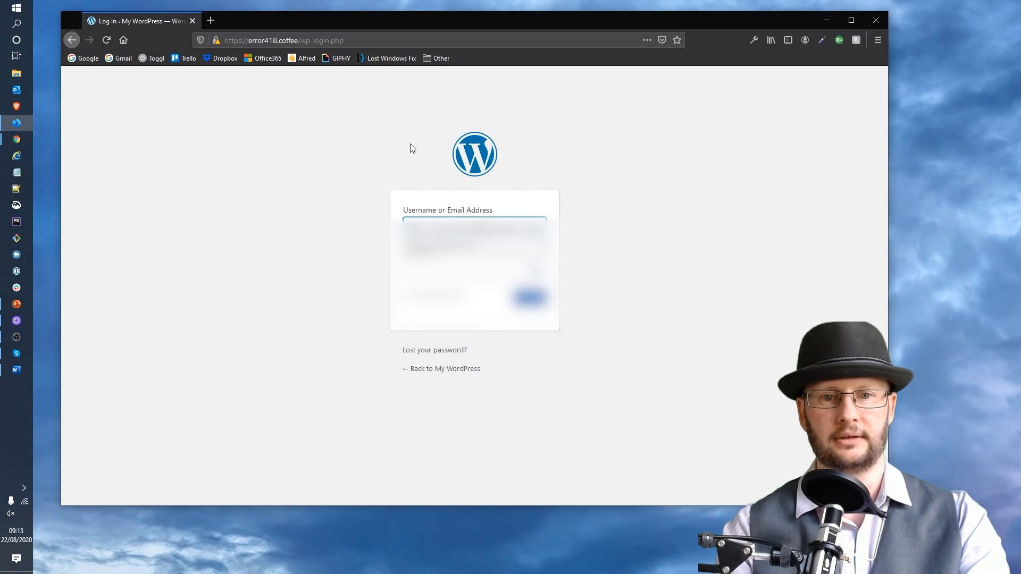
{"action": "key", "text": "Tab"}
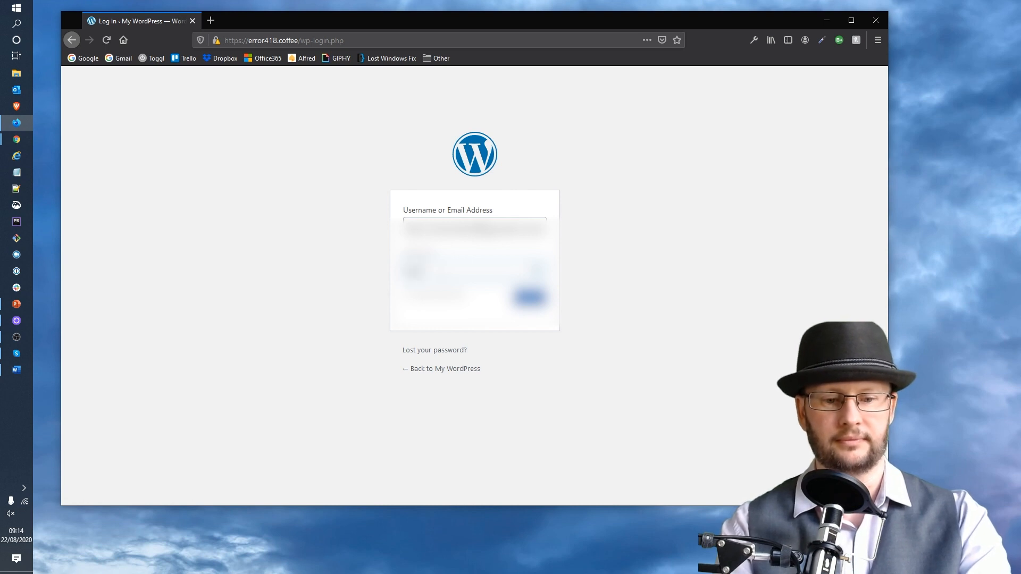
{"action": "key", "text": "ctrl+v"}
{"action": "type", "text": "•"}
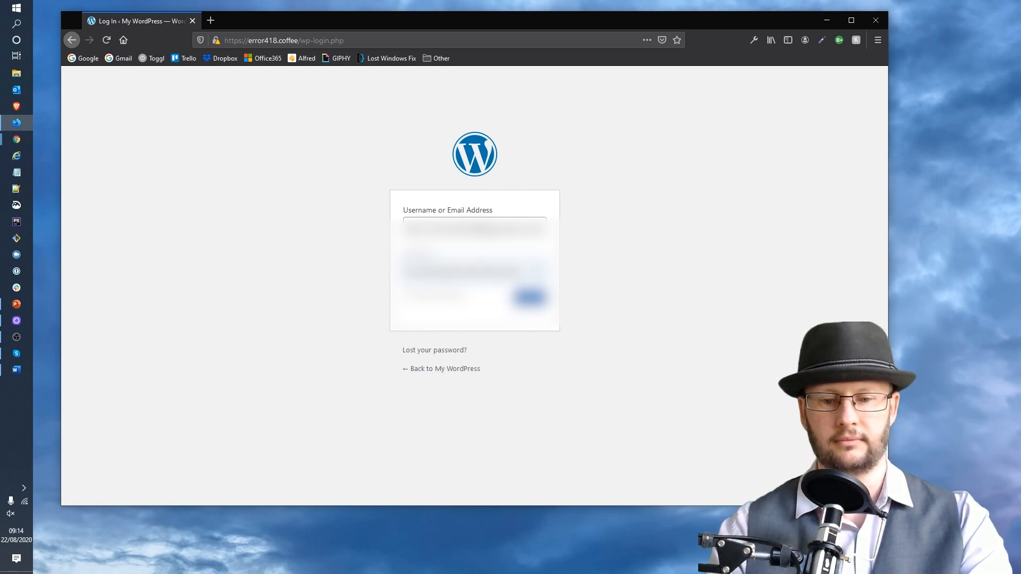
{"action": "key", "text": "Return"}
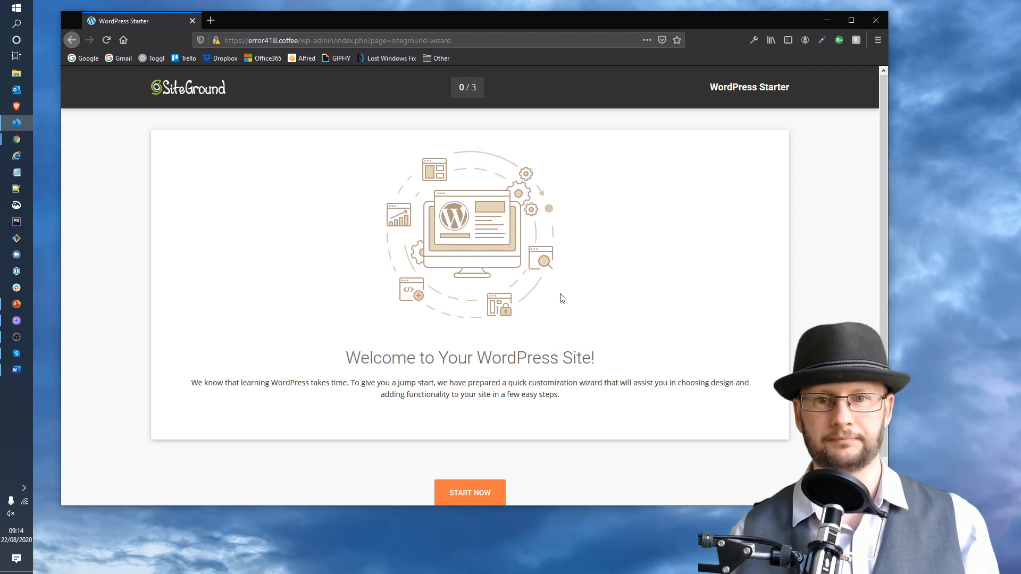
Maximise the browser window and zoom the admin dashboard to 120%.
{"action": "scroll", "coordinate": [561, 298], "scroll_direction": "down", "scroll_amount": 2}
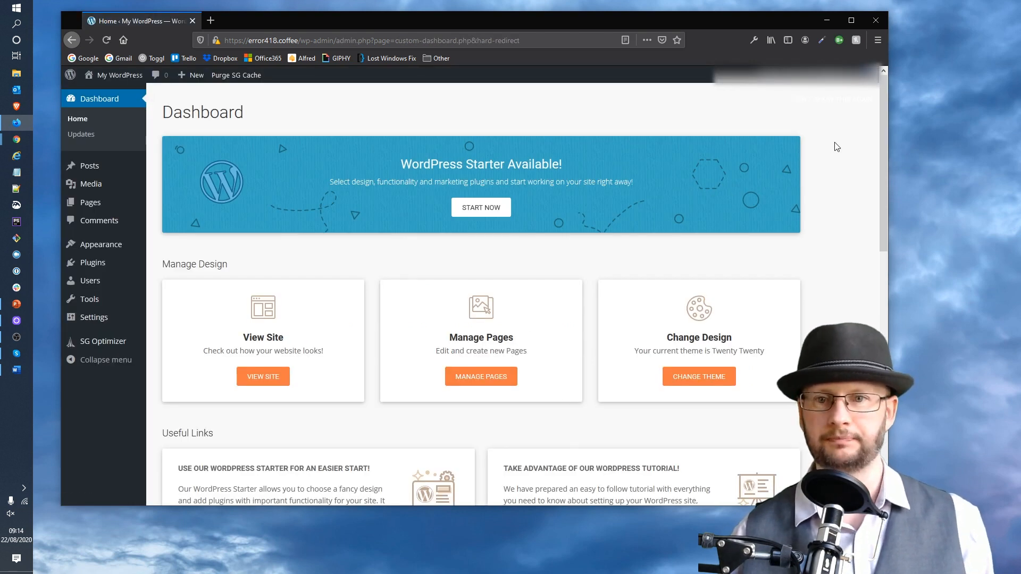
{"action": "scroll", "coordinate": [836, 146], "scroll_direction": "down", "scroll_amount": 2}
{"action": "scroll", "coordinate": [837, 147], "scroll_direction": "down", "scroll_amount": 5}
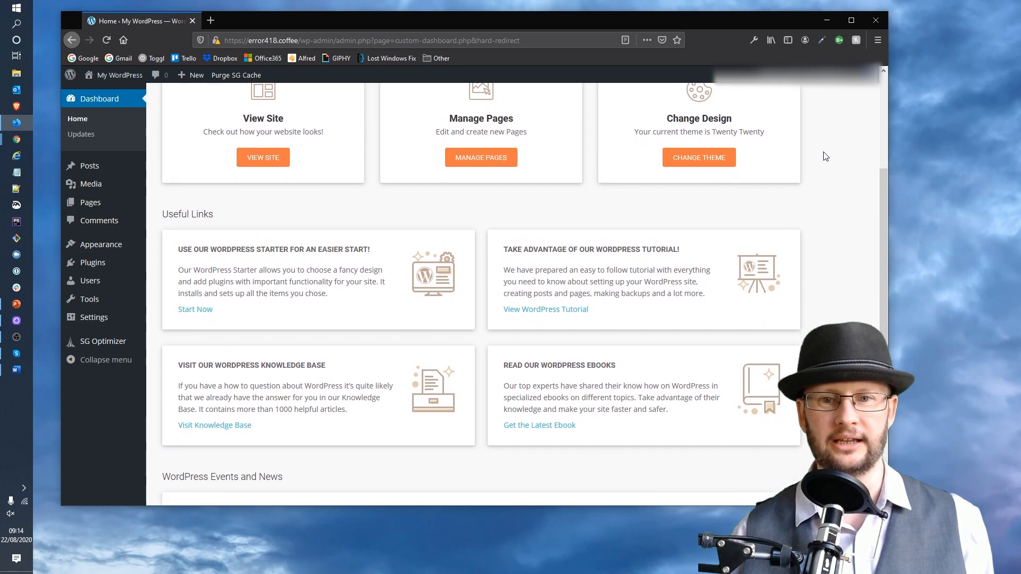
{"action": "scroll", "coordinate": [824, 156], "scroll_direction": "down", "scroll_amount": 5}
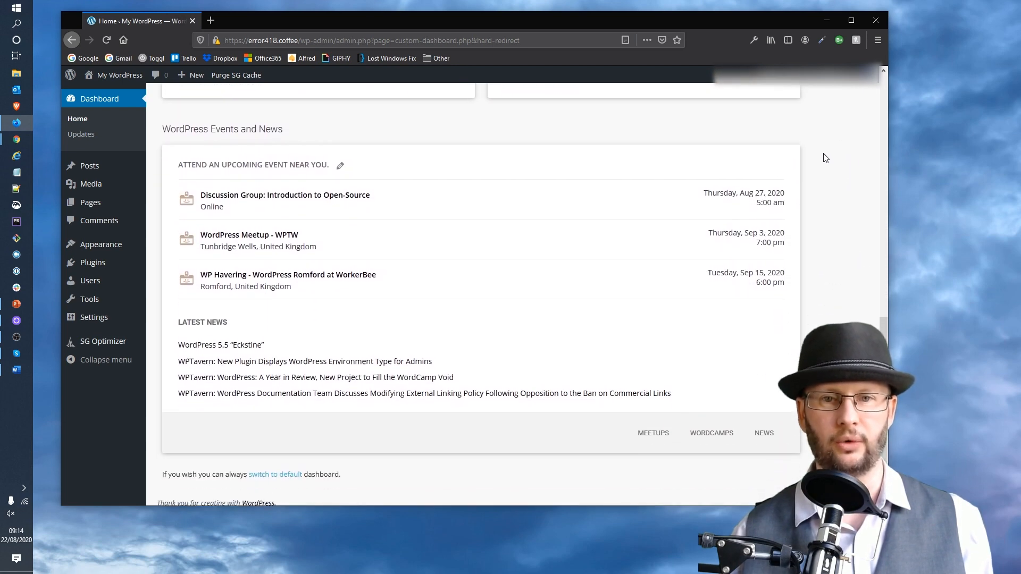
{"action": "scroll", "coordinate": [824, 158], "scroll_direction": "up", "scroll_amount": 6}
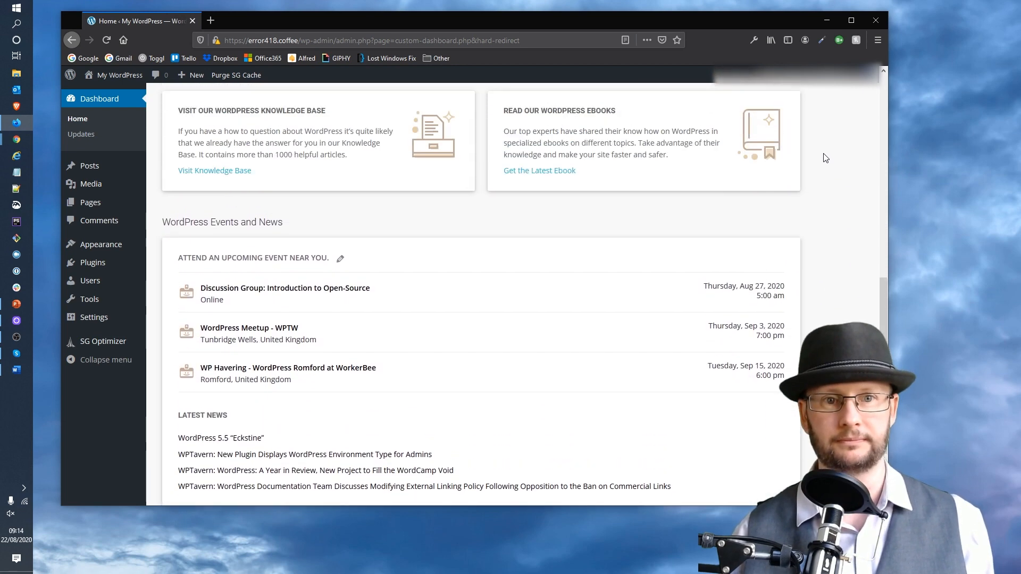
{"action": "scroll", "coordinate": [825, 158], "scroll_direction": "up", "scroll_amount": 1}
{"action": "left_click", "coordinate": [851, 20]}
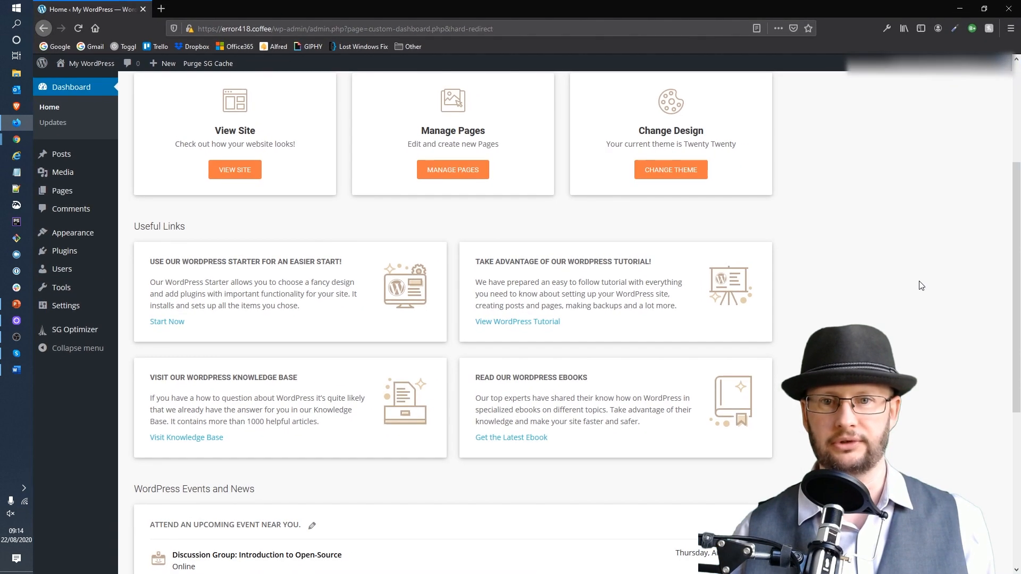
{"action": "key", "text": "ctrl+plus"}
{"action": "key", "text": "ctrl+plus"}
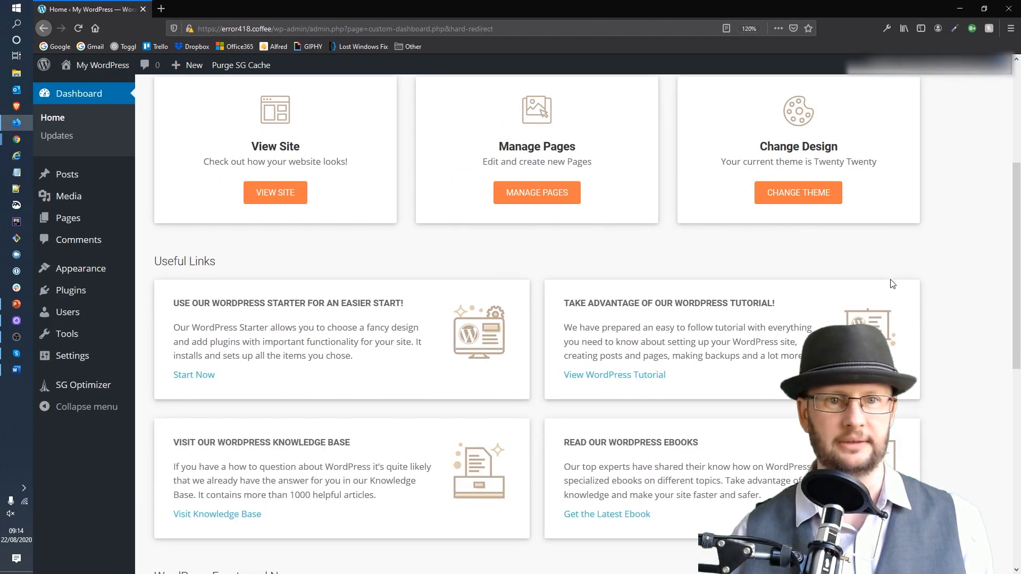
{"action": "scroll", "coordinate": [892, 284], "scroll_direction": "up", "scroll_amount": 5}
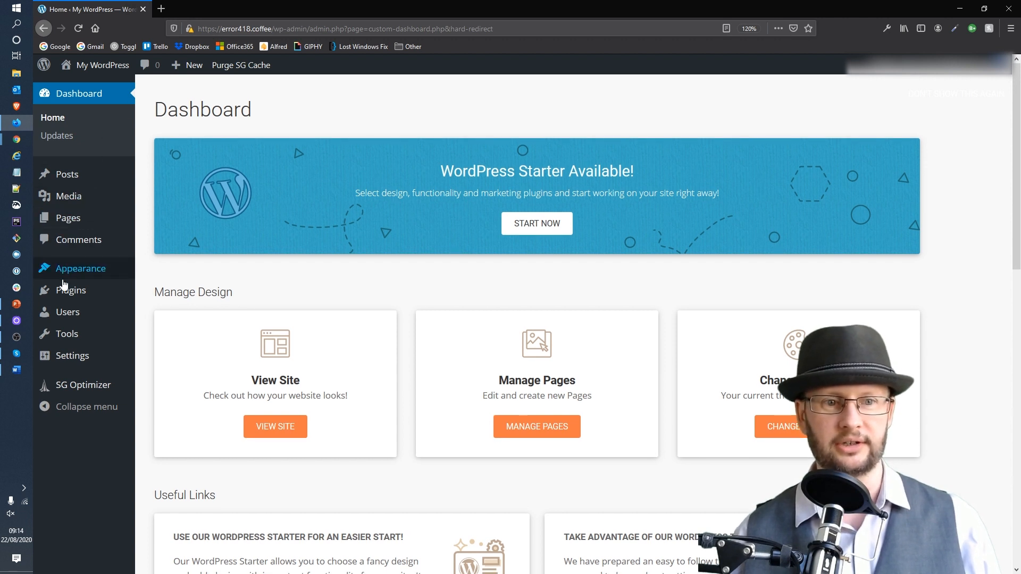
Open Settings > General and change the Site Title to Error418.
{"action": "mouse_move", "coordinate": [68, 304]}
{"action": "mouse_move", "coordinate": [76, 361]}
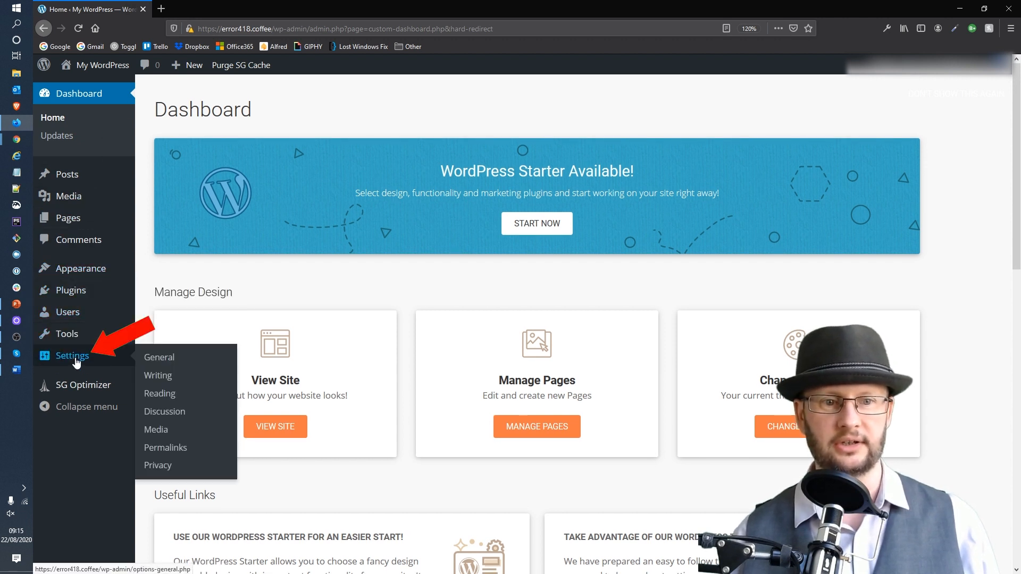
{"action": "left_click", "coordinate": [160, 358]}
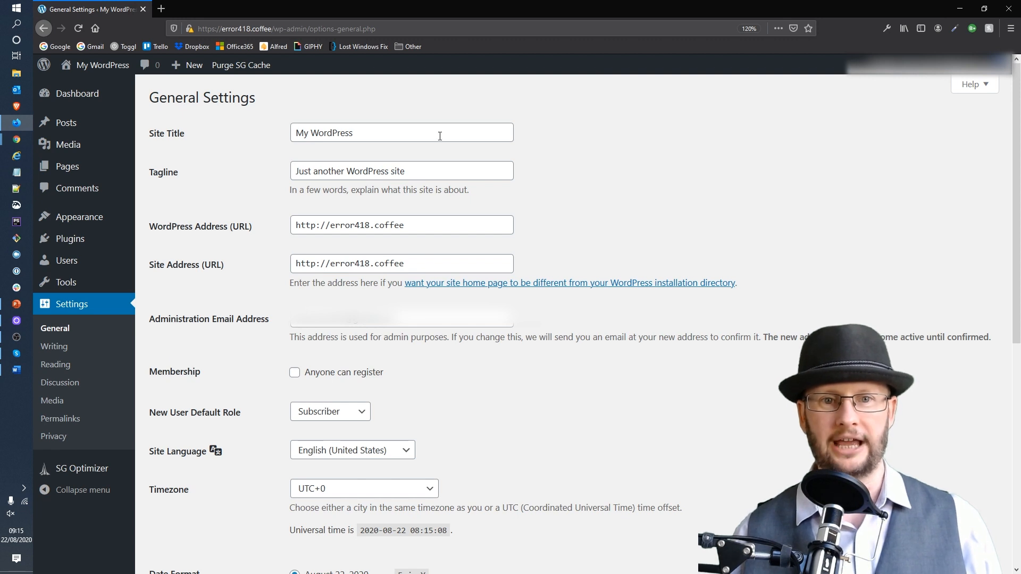
{"action": "left_click", "coordinate": [420, 129]}
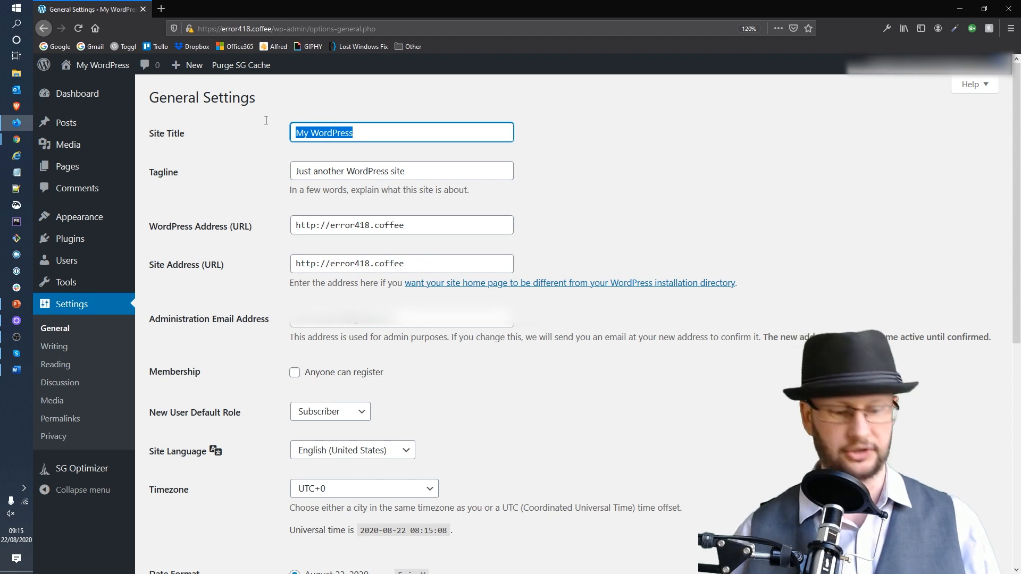
{"action": "type", "text": "E"}
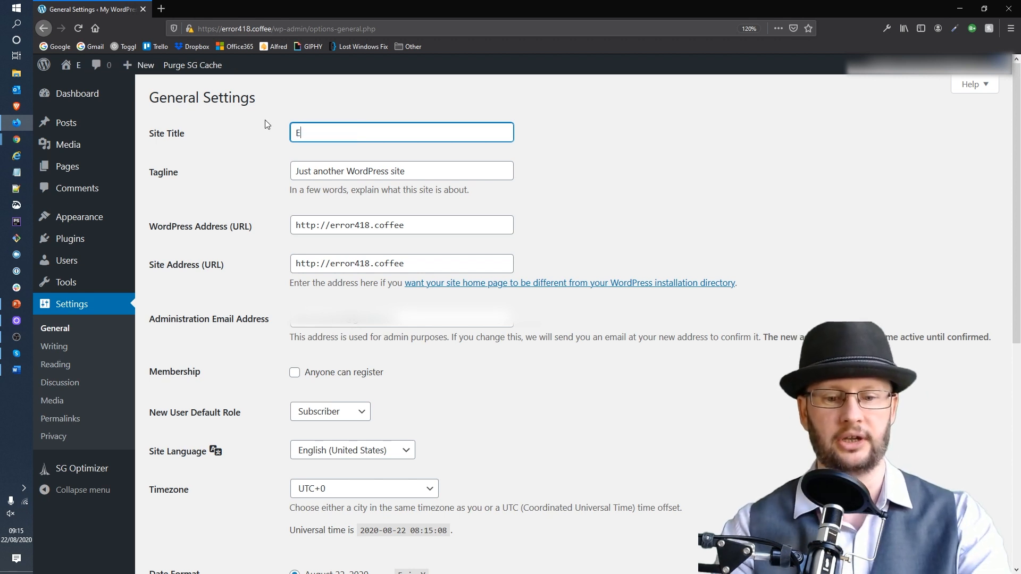
{"action": "type", "text": "rror418"}
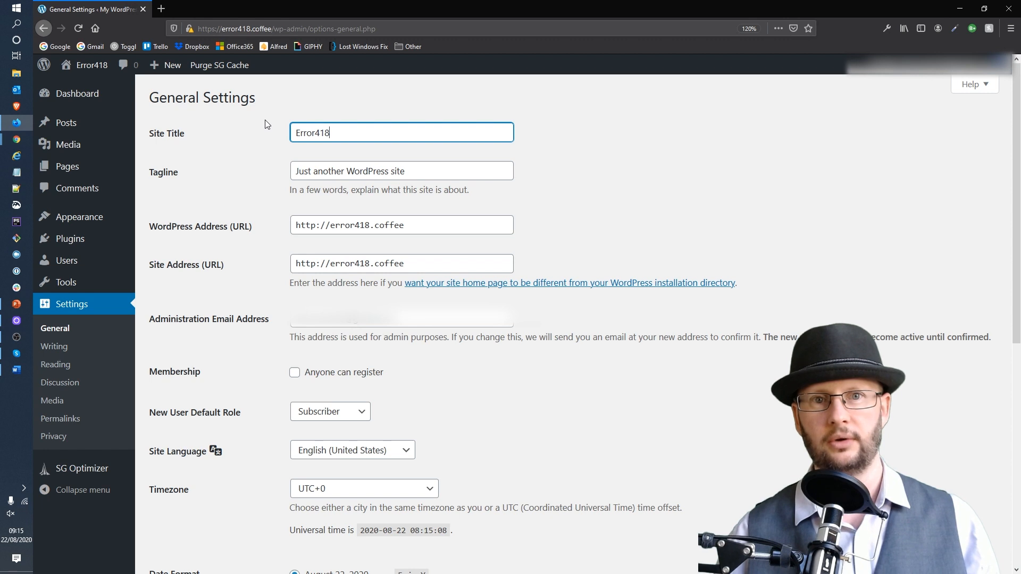
{"action": "key", "text": "Tab"}
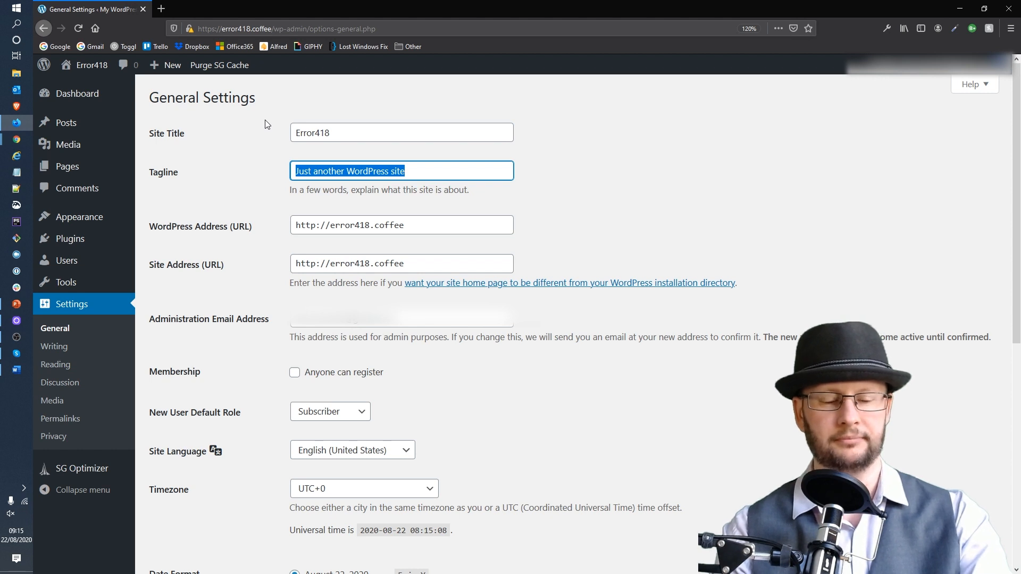
Set the tagline to 'Barista Resources and Fine Coffee' and switch both site addresses to https.
{"action": "type", "text": "Ba"}
{"action": "type", "text": "rista"}
{"action": "type", "text": " Res"}
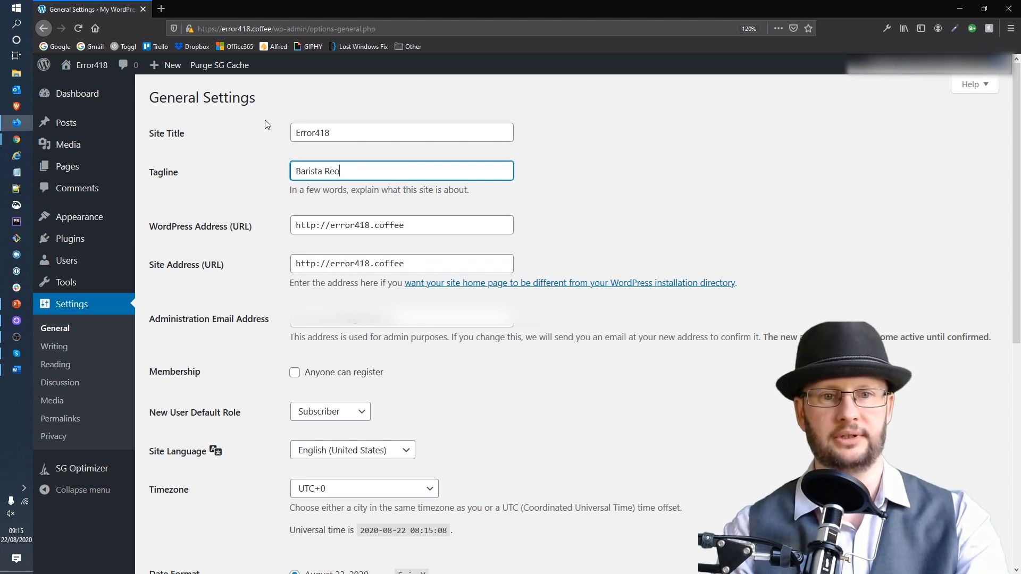
{"action": "type", "text": "ources and Fine Coffee"}
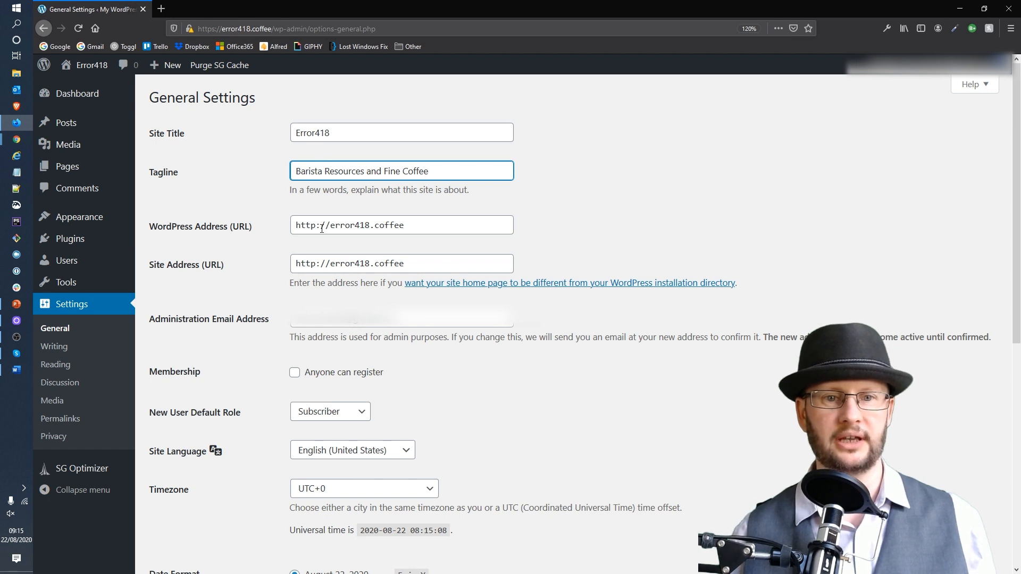
{"action": "left_click", "coordinate": [449, 228]}
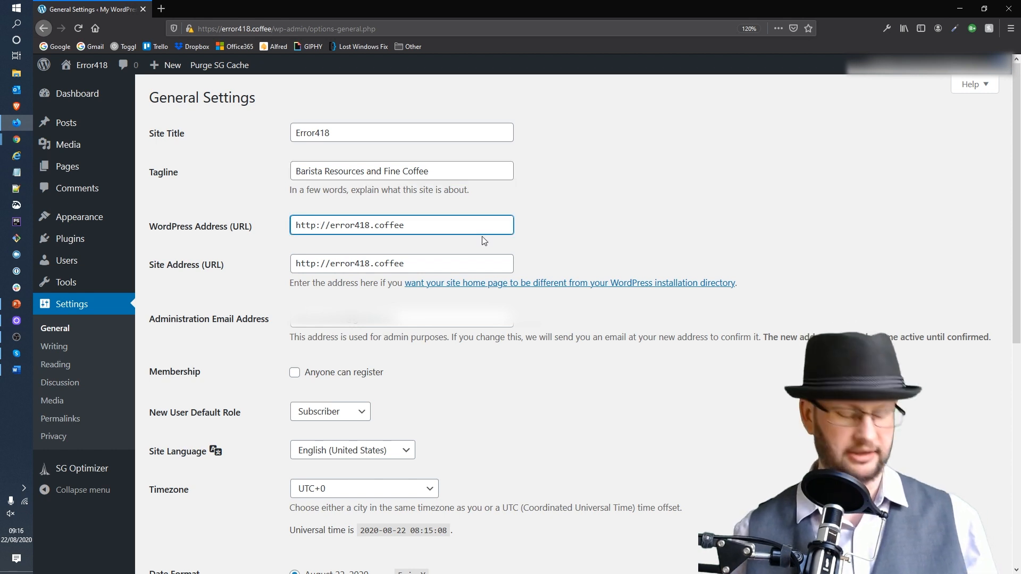
{"action": "type", "text": "s"}
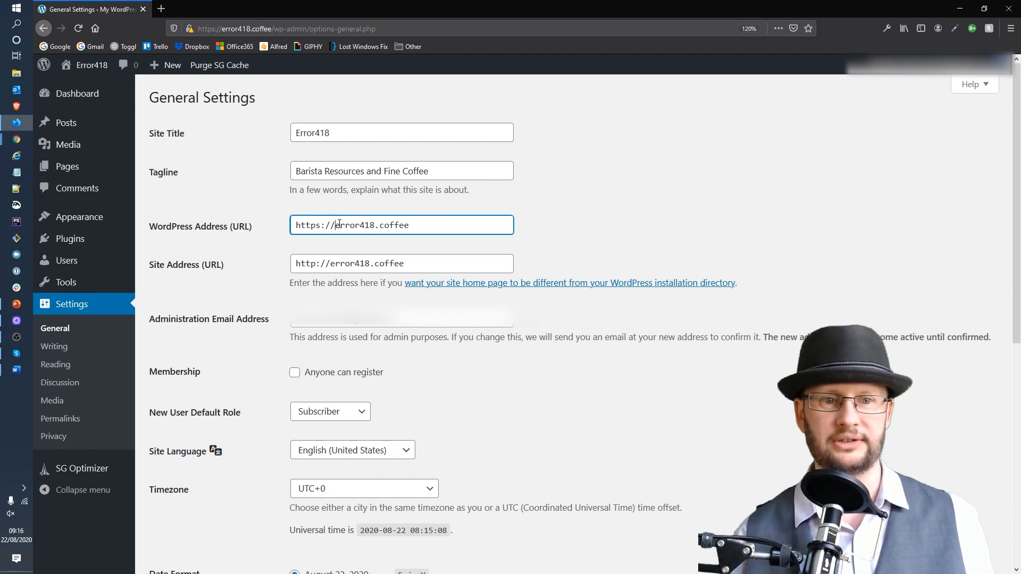
{"action": "left_click", "coordinate": [318, 264]}
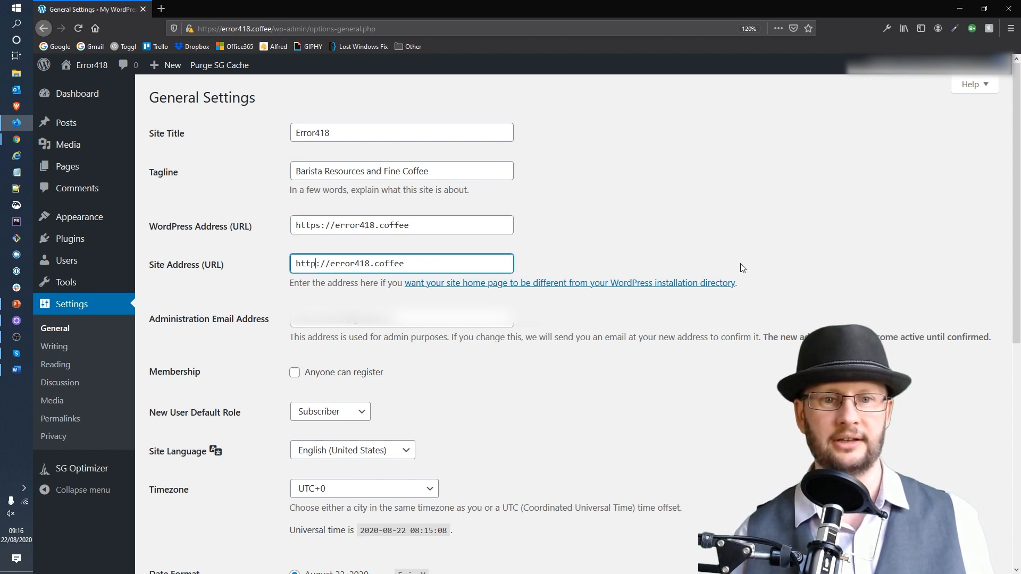
{"action": "type", "text": "s"}
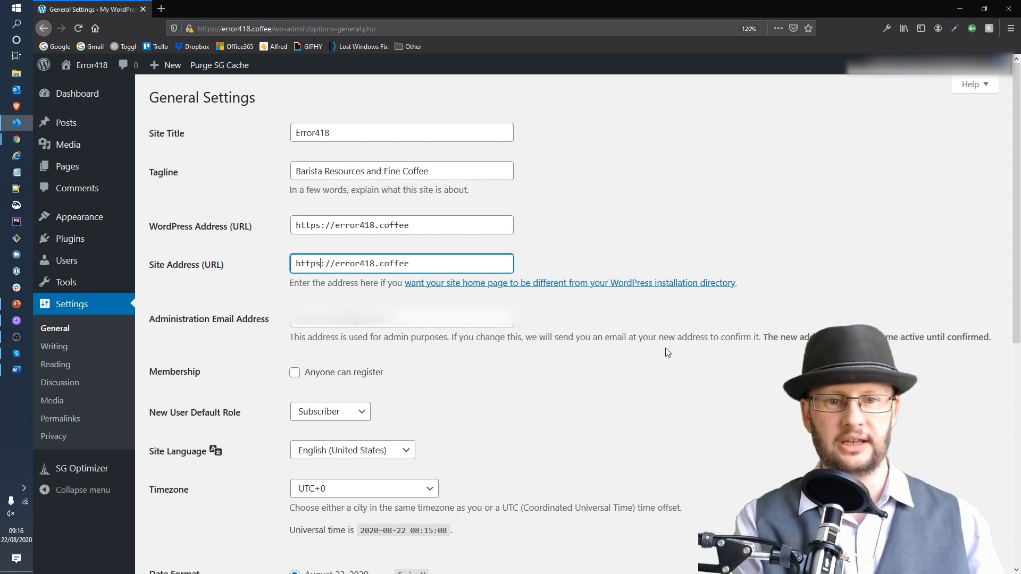
{"action": "left_click", "coordinate": [354, 320]}
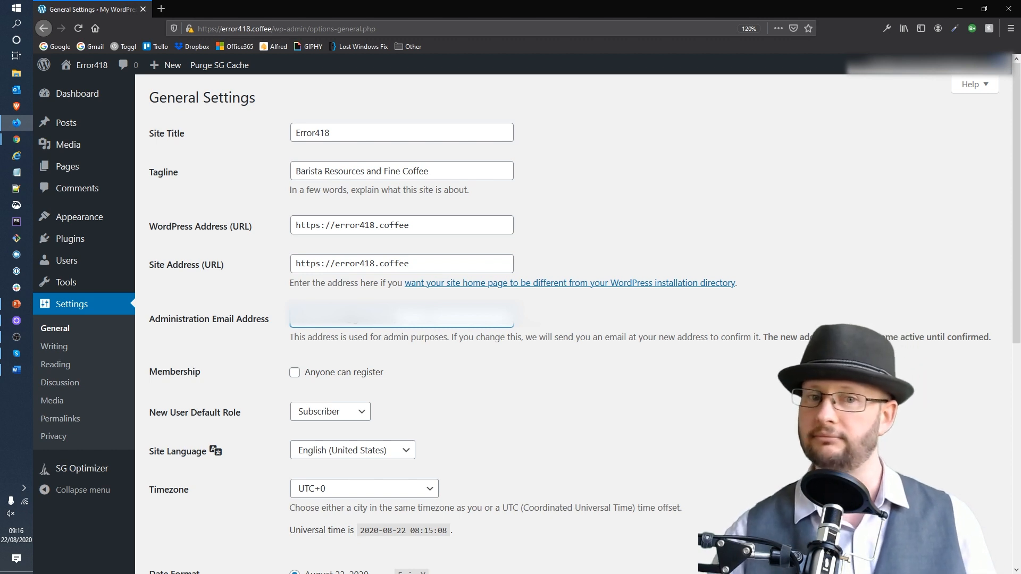
{"action": "scroll", "coordinate": [434, 312], "scroll_direction": "down", "scroll_amount": 3}
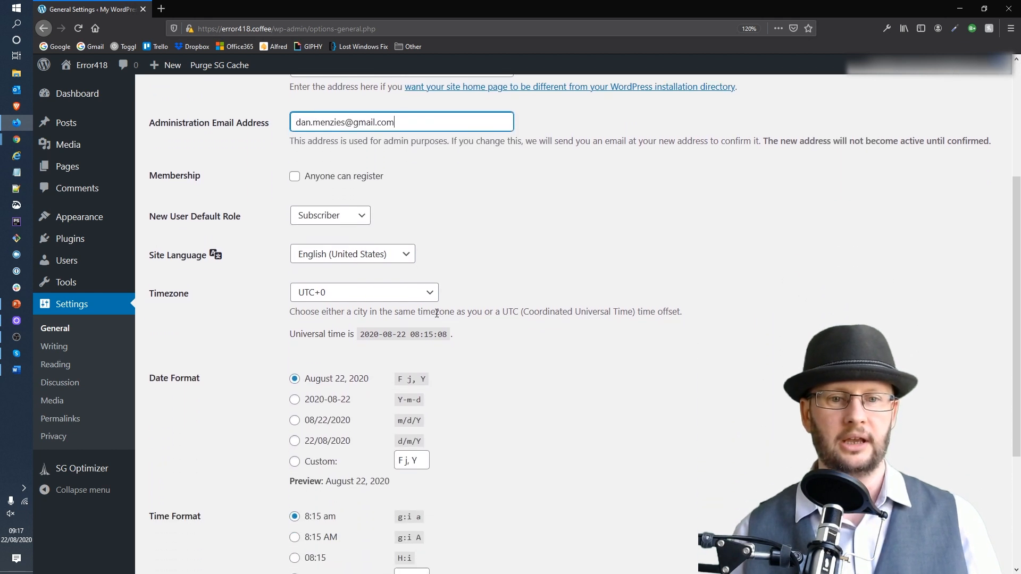
{"action": "scroll", "coordinate": [434, 314], "scroll_direction": "down", "scroll_amount": 2}
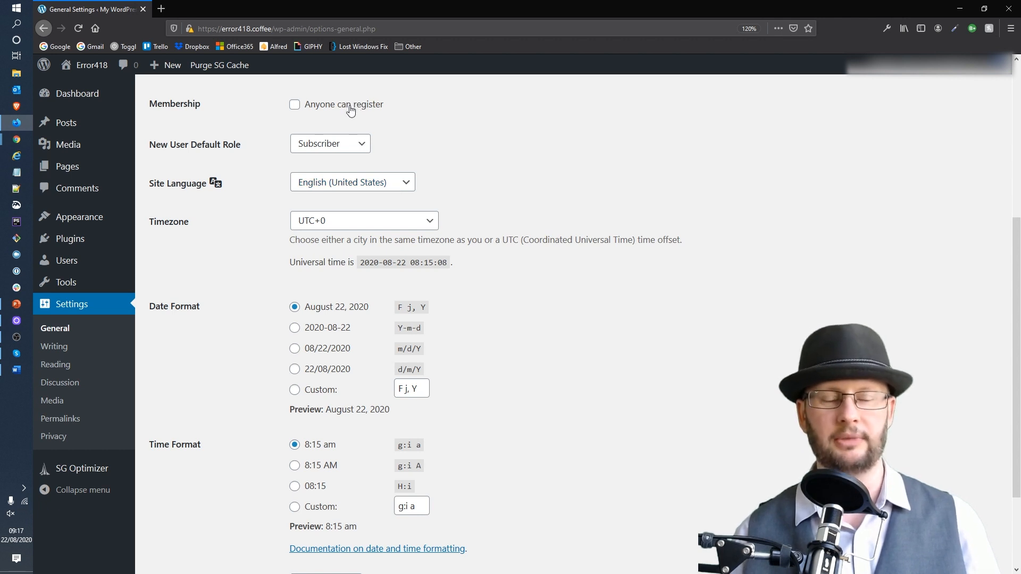
{"action": "left_click", "coordinate": [349, 143]}
Change the Site Language from English (United States) to English (UK).
{"action": "left_click", "coordinate": [521, 162]}
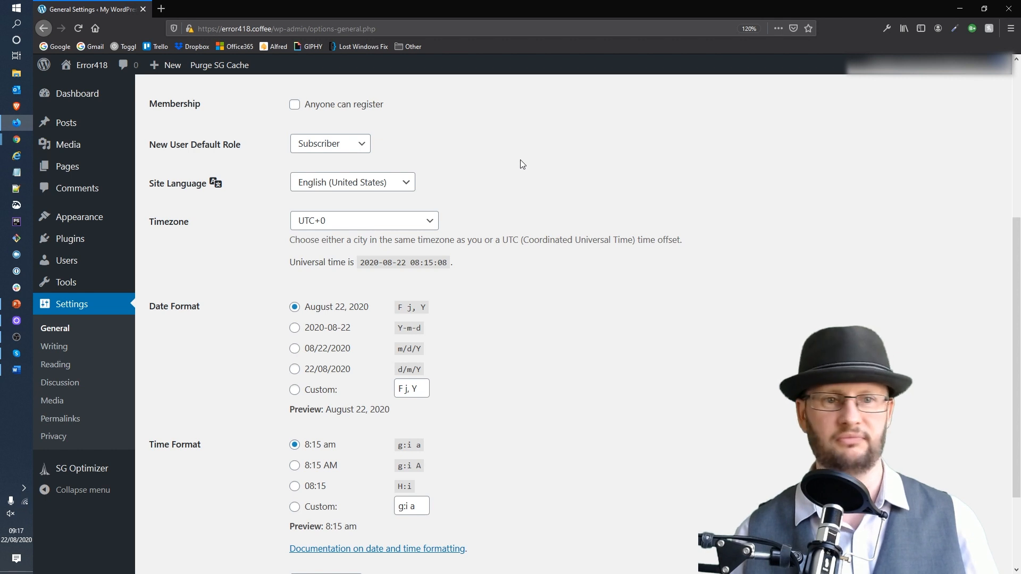
{"action": "left_click", "coordinate": [371, 182]}
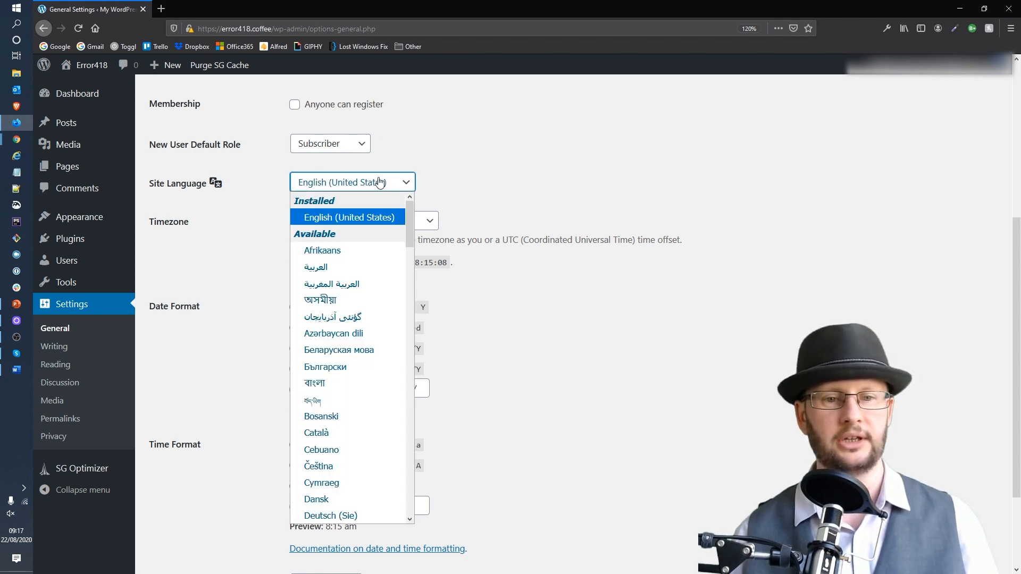
{"action": "left_click_drag", "start_coordinate": [408, 223], "coordinate": [413, 268]}
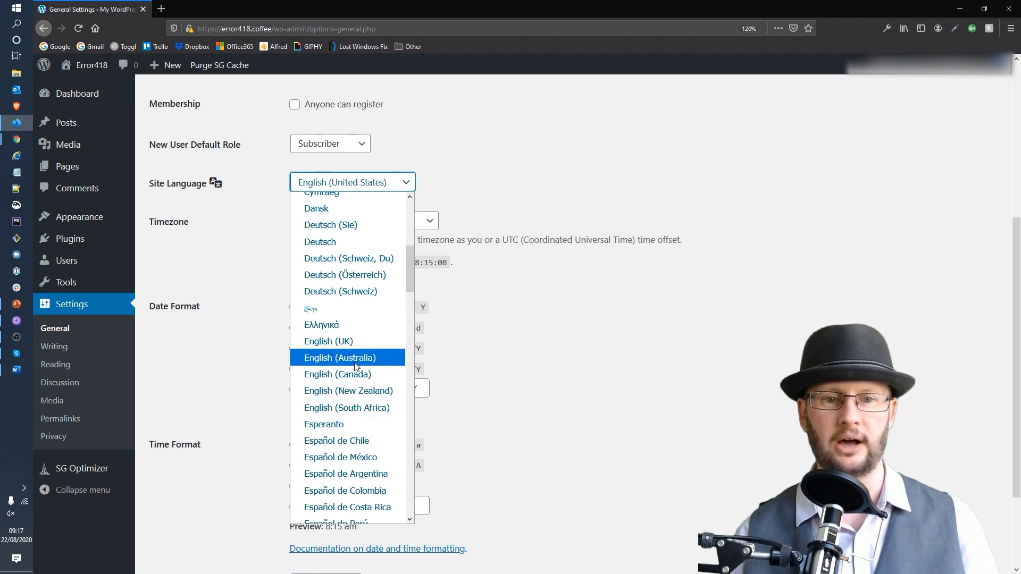
{"action": "scroll", "coordinate": [355, 332], "scroll_direction": "up", "scroll_amount": 3}
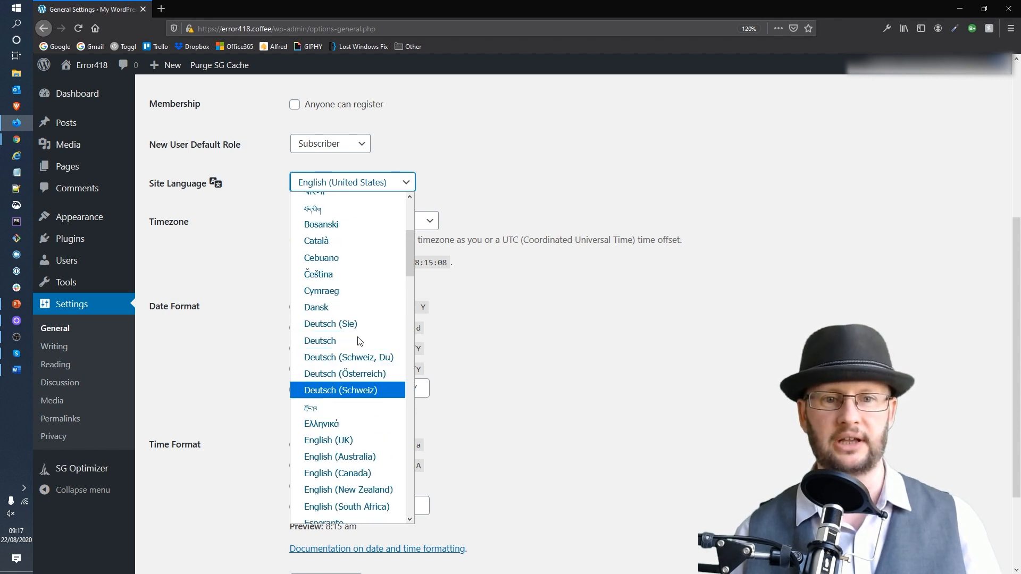
{"action": "scroll", "coordinate": [355, 332], "scroll_direction": "down", "scroll_amount": 2}
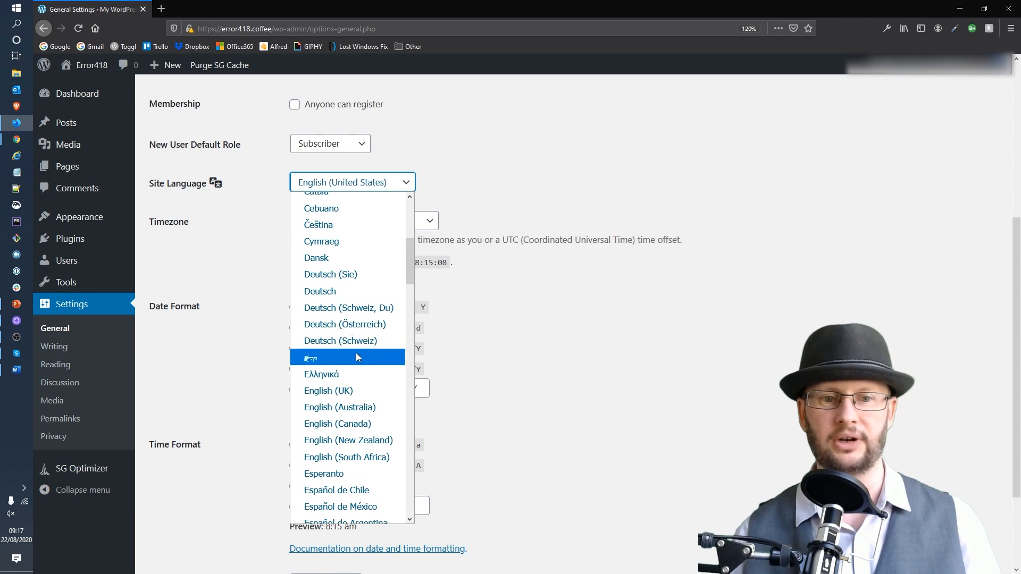
{"action": "left_click", "coordinate": [344, 392]}
Scroll back up to check the Error418 title and new tagline.
{"action": "scroll", "coordinate": [511, 273], "scroll_direction": "down", "scroll_amount": 3}
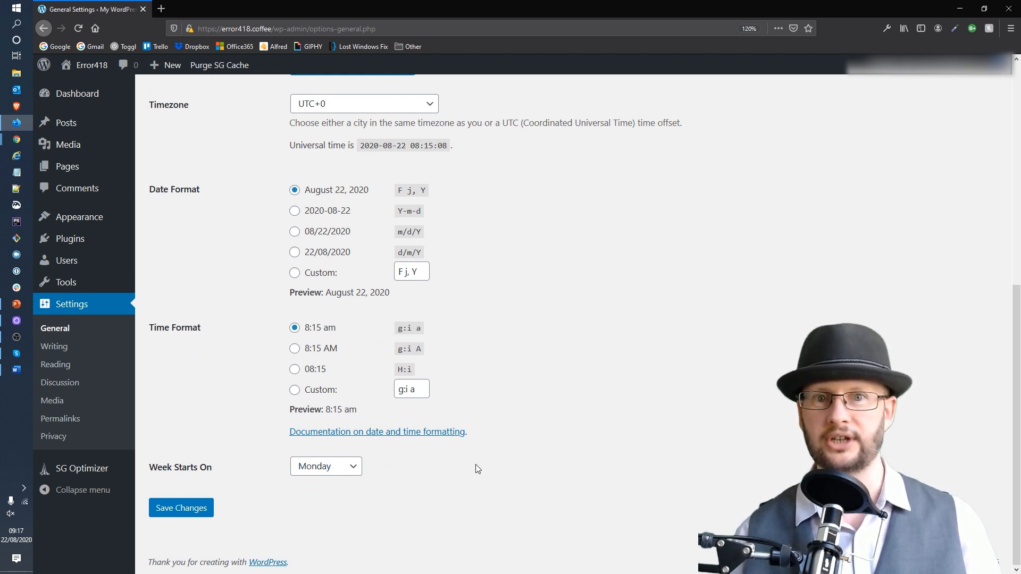
{"action": "scroll", "coordinate": [467, 209], "scroll_direction": "up", "scroll_amount": 7}
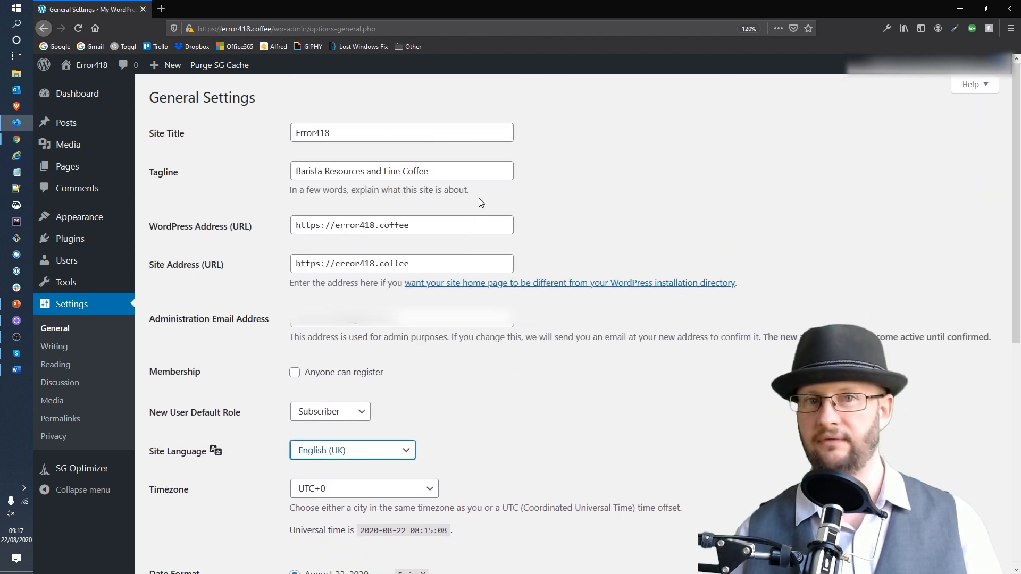
{"action": "left_click", "coordinate": [446, 137]}
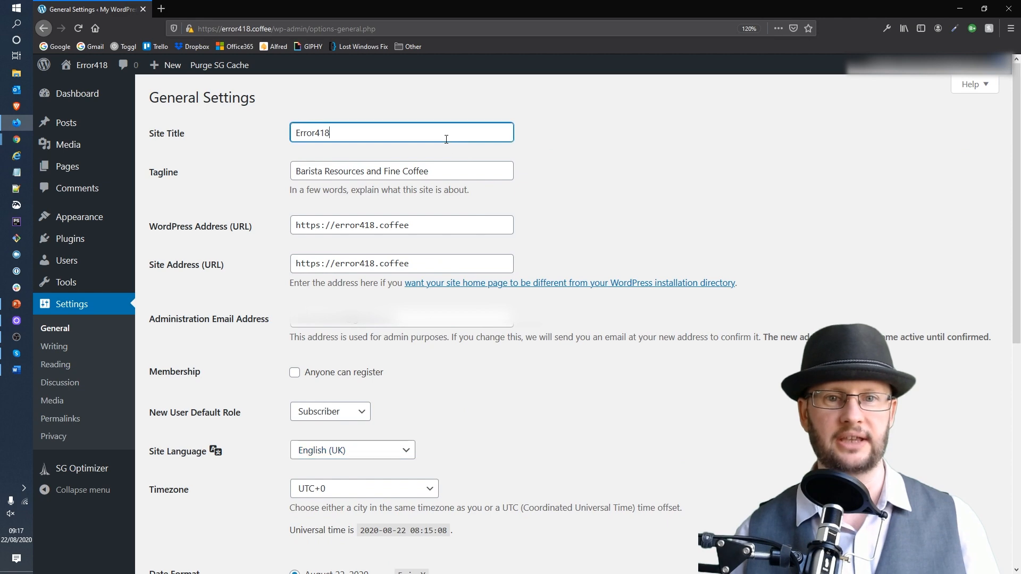
{"action": "left_click", "coordinate": [459, 173]}
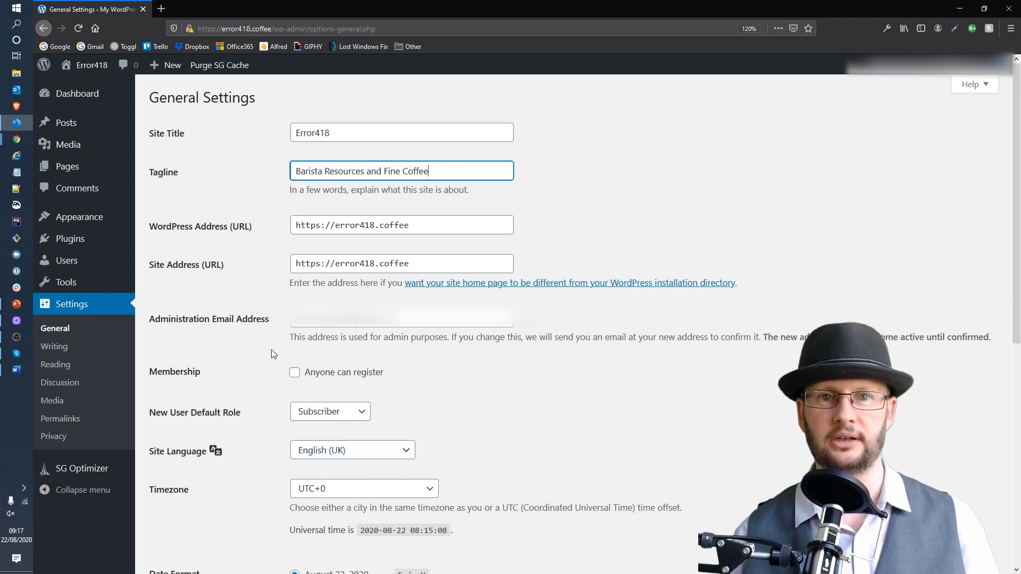
{"action": "scroll", "coordinate": [497, 282], "scroll_direction": "down", "scroll_amount": 5}
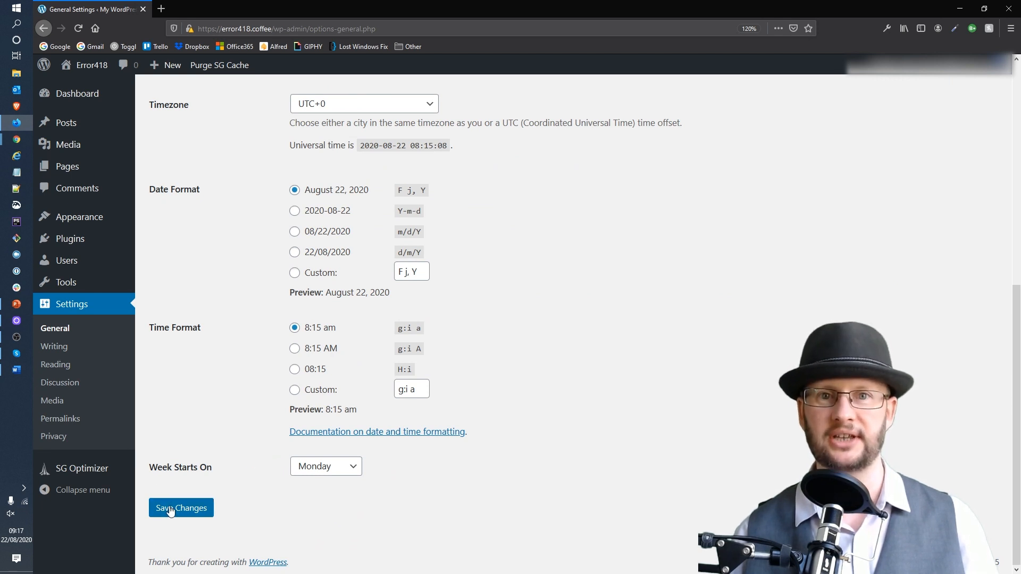
Save the General Settings, then sign back in with the account e-mail and password.
{"action": "left_click", "coordinate": [170, 509]}
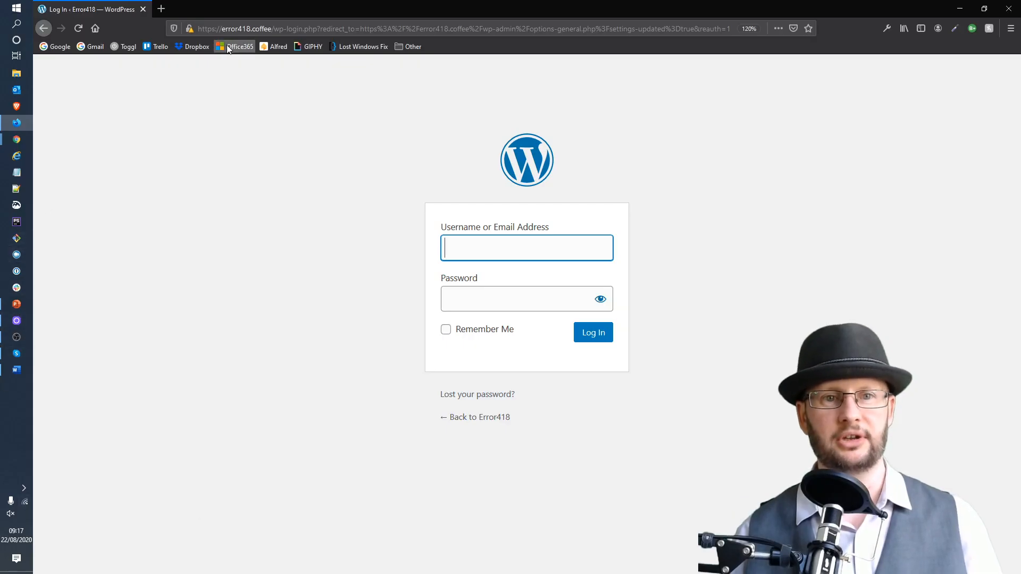
{"action": "left_click", "coordinate": [215, 29]}
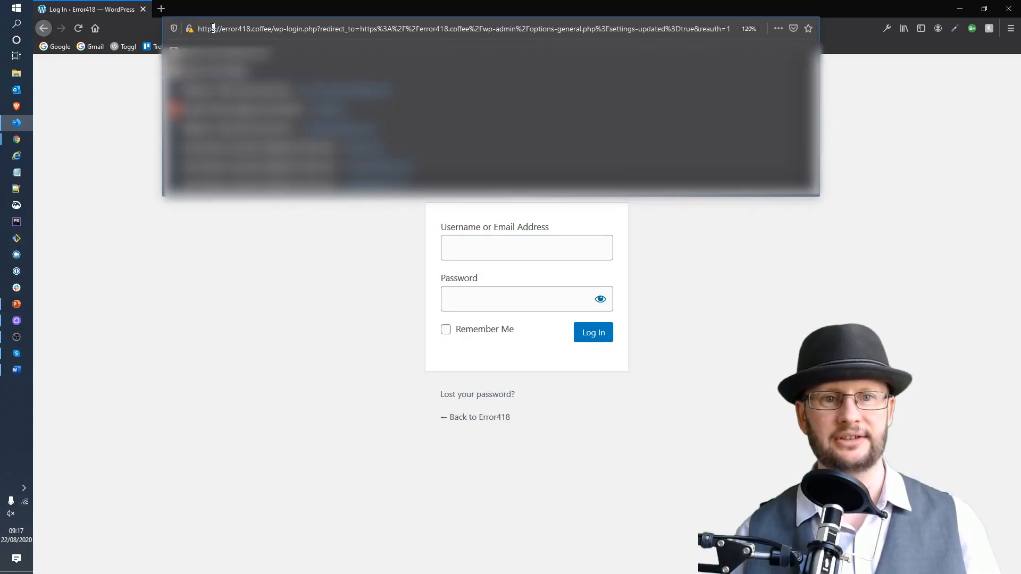
{"action": "left_click", "coordinate": [242, 255]}
{"action": "left_click", "coordinate": [547, 253]}
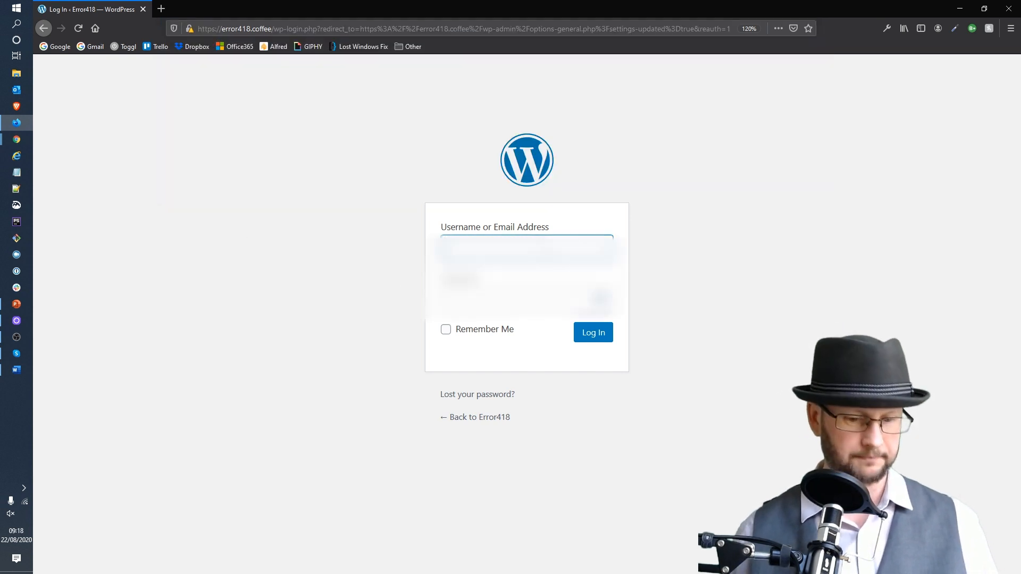
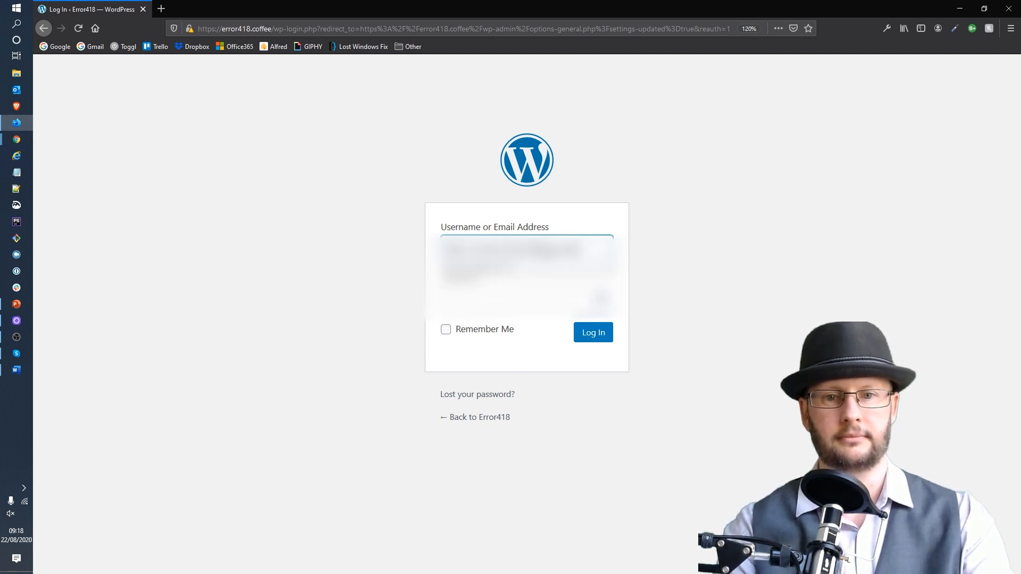
{"action": "key", "text": "Tab"}
{"action": "key", "text": "Return"}
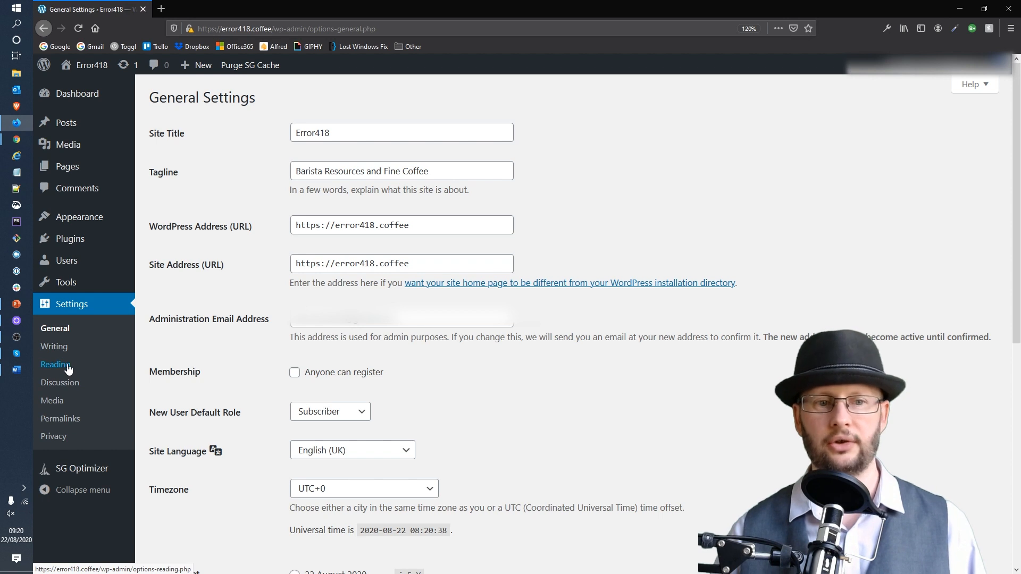
Tick 'Discourage search engines from indexing this site' in Reading settings, save, then open Discussion settings.
{"action": "left_click", "coordinate": [68, 367]}
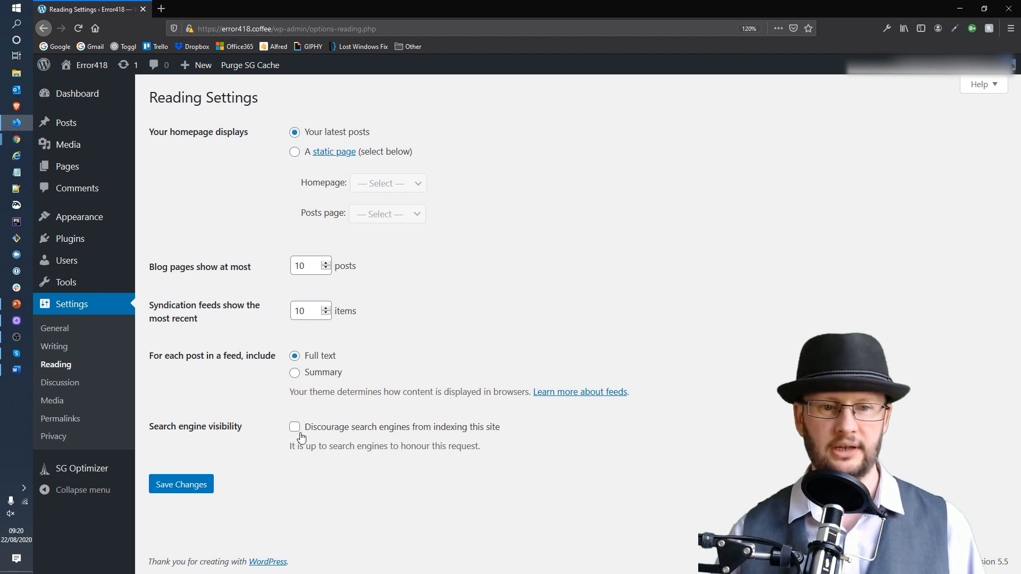
{"action": "left_click_drag", "start_coordinate": [246, 424], "coordinate": [153, 438]}
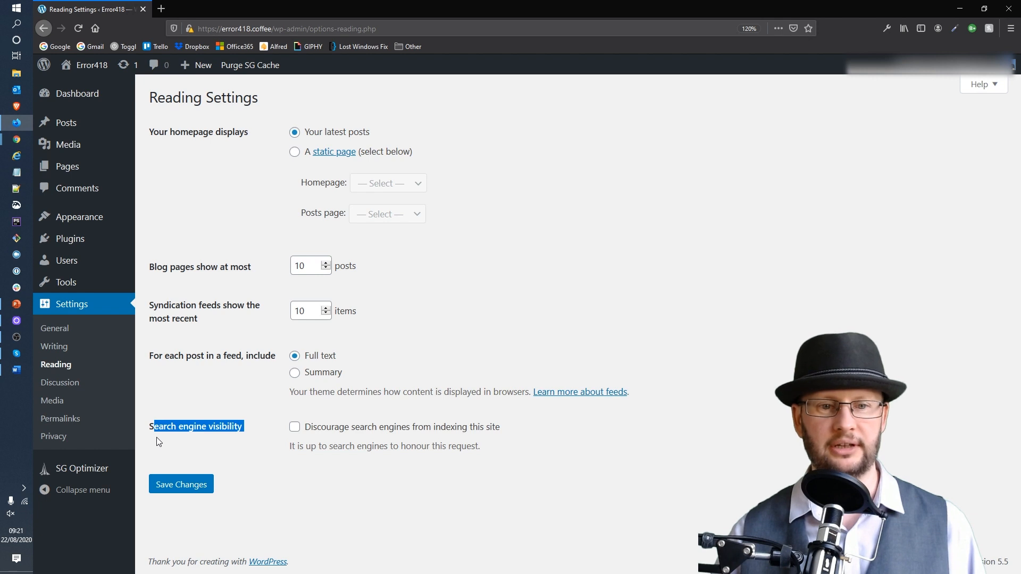
{"action": "left_click", "coordinate": [294, 432]}
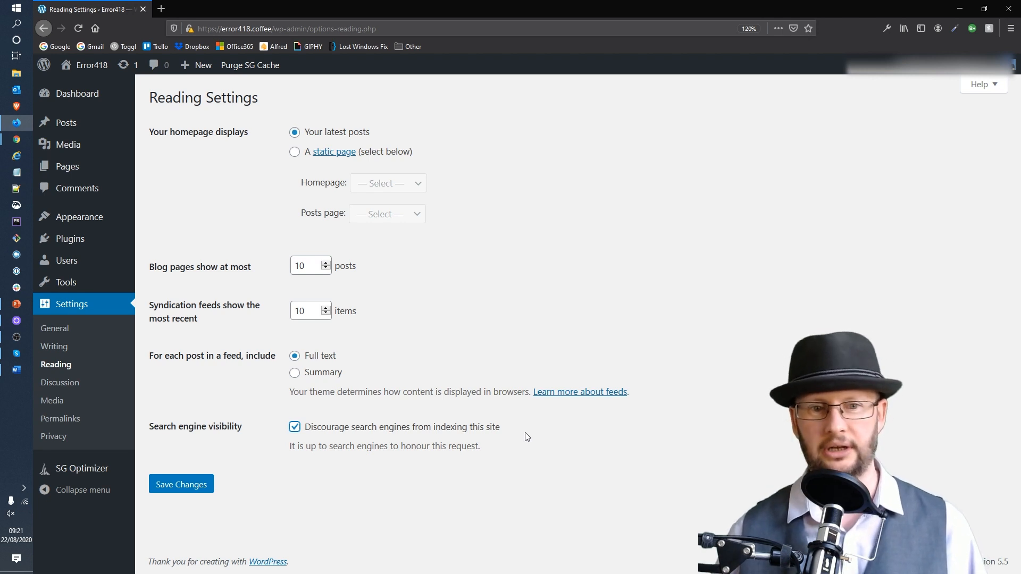
{"action": "left_click", "coordinate": [195, 485]}
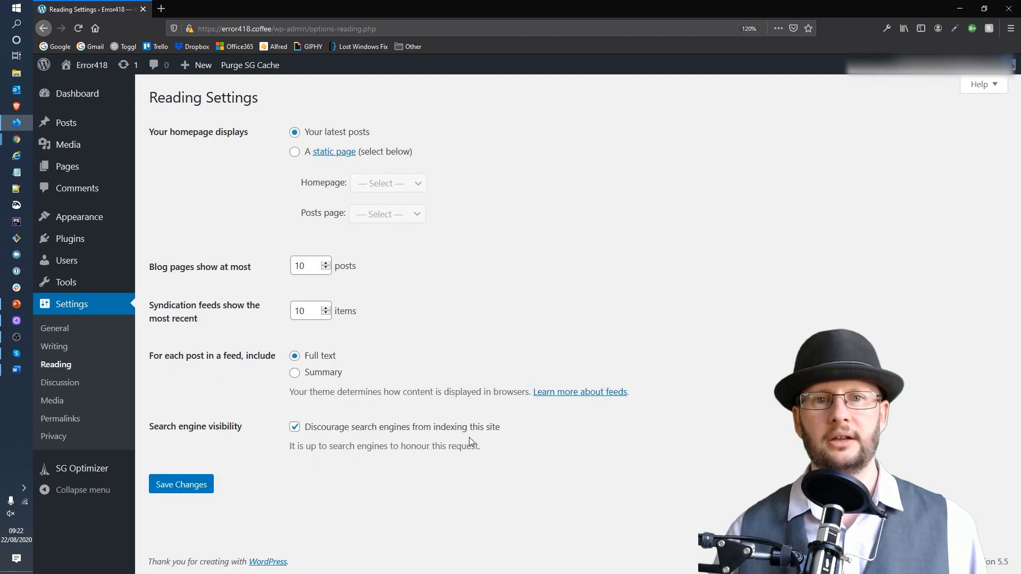
{"action": "left_click", "coordinate": [49, 383]}
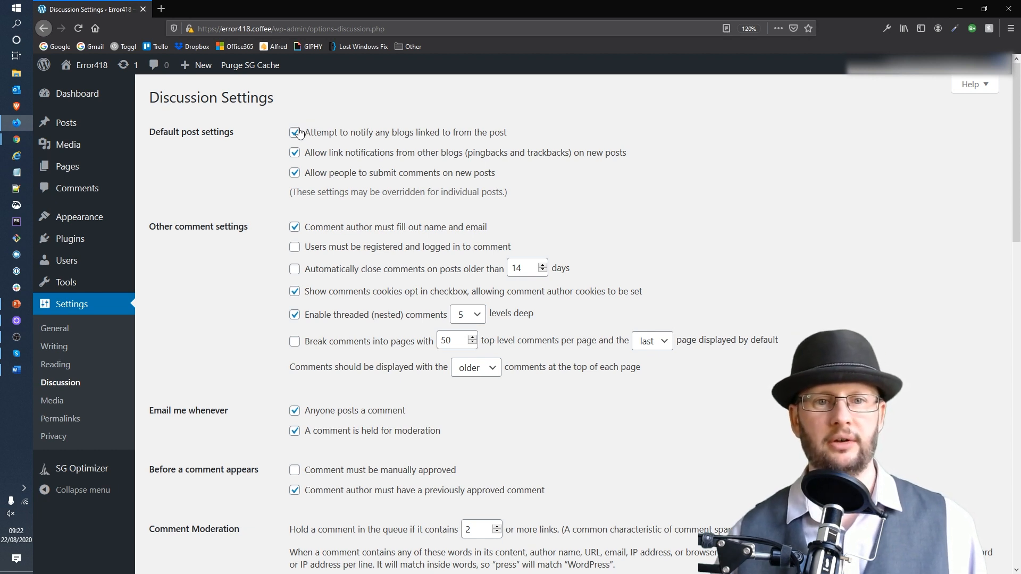
Turn off linked-blog notifications, pingbacks and new-post comments, save, and go to Permalinks.
{"action": "left_click_drag", "start_coordinate": [236, 135], "coordinate": [155, 139]}
{"action": "left_click", "coordinate": [654, 123]}
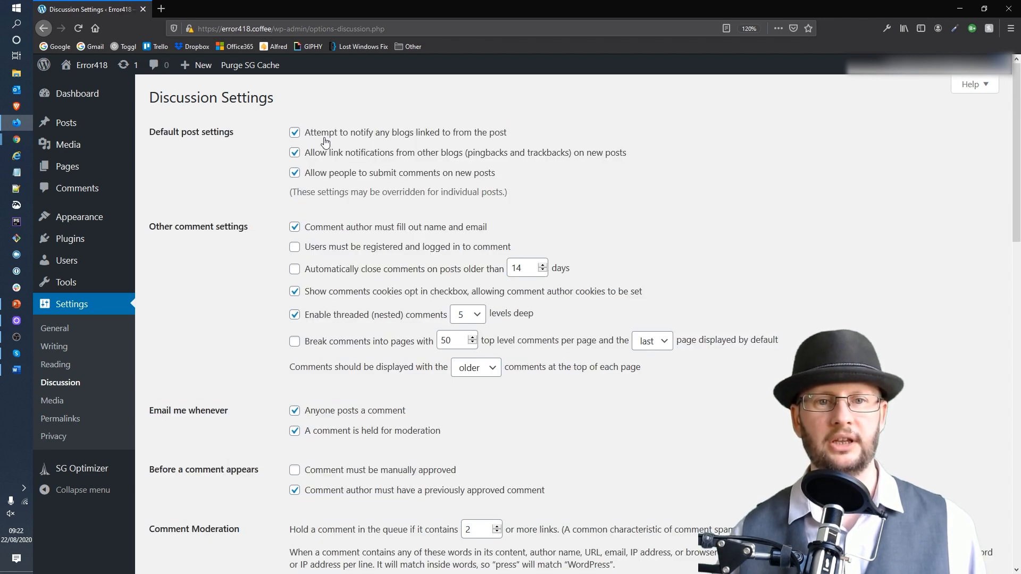
{"action": "left_click", "coordinate": [295, 133]}
{"action": "left_click", "coordinate": [296, 154]}
{"action": "left_click", "coordinate": [295, 173]}
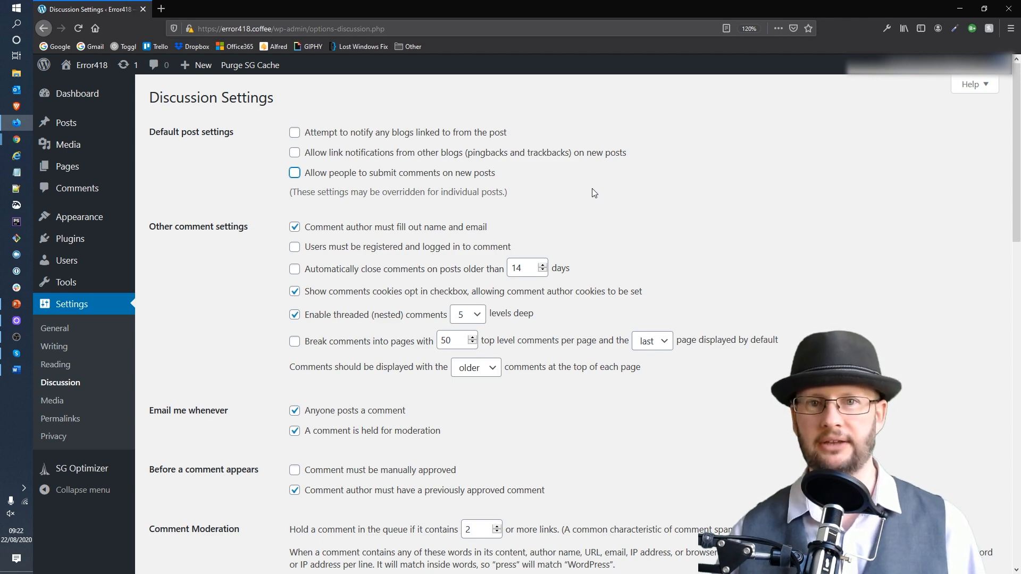
{"action": "scroll", "coordinate": [587, 191], "scroll_direction": "down", "scroll_amount": 15}
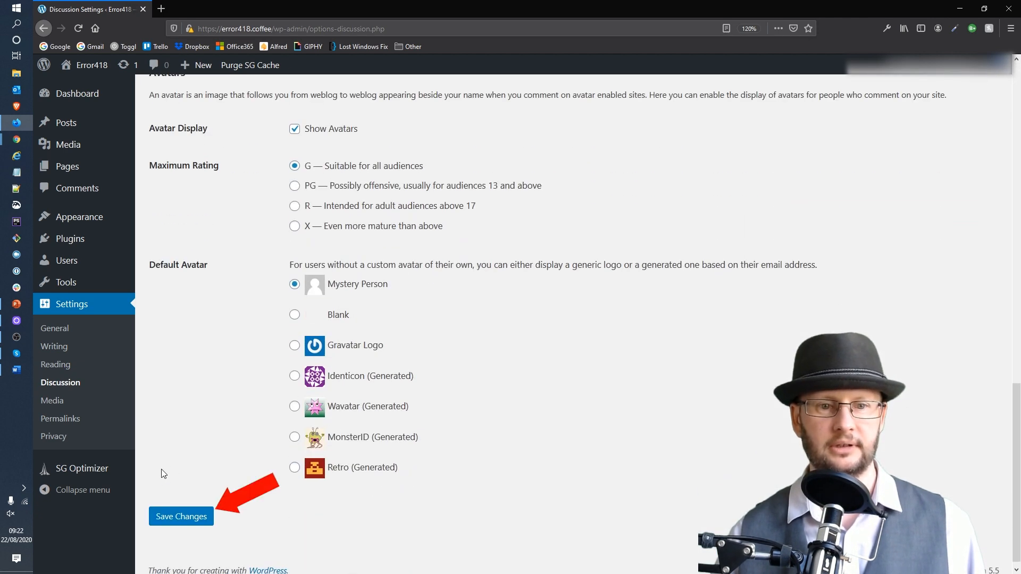
{"action": "left_click", "coordinate": [181, 516]}
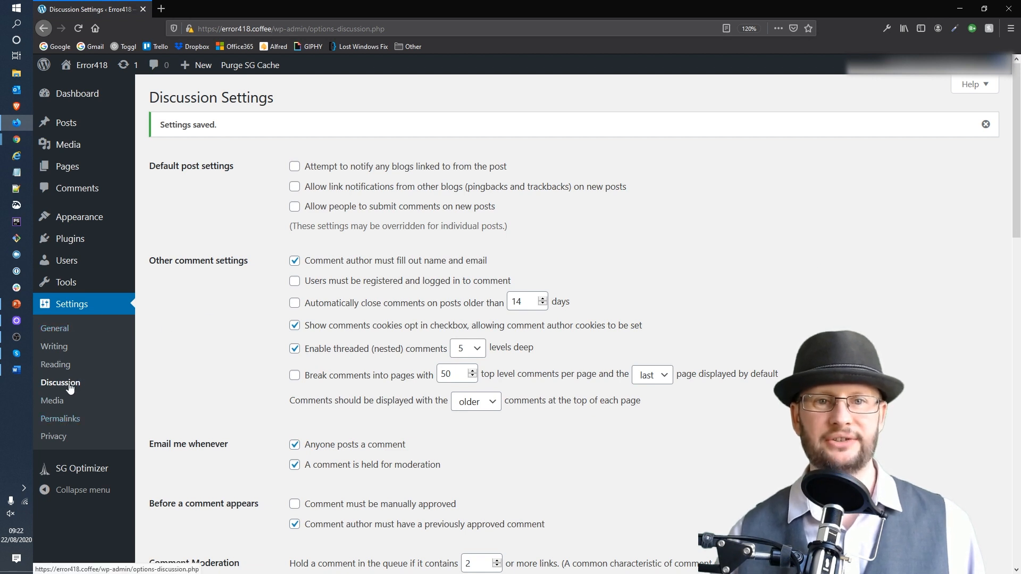
{"action": "left_click", "coordinate": [60, 419]}
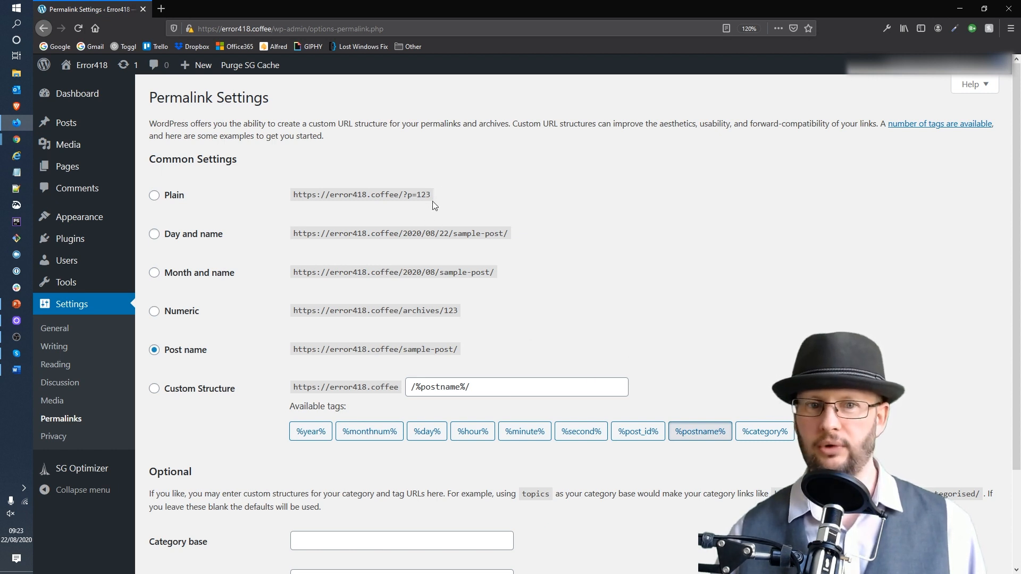
Replace the old /%postname%/ with a Custom Structure of /%category%/%postname%/ and save.
{"action": "left_click_drag", "start_coordinate": [431, 196], "coordinate": [406, 197]}
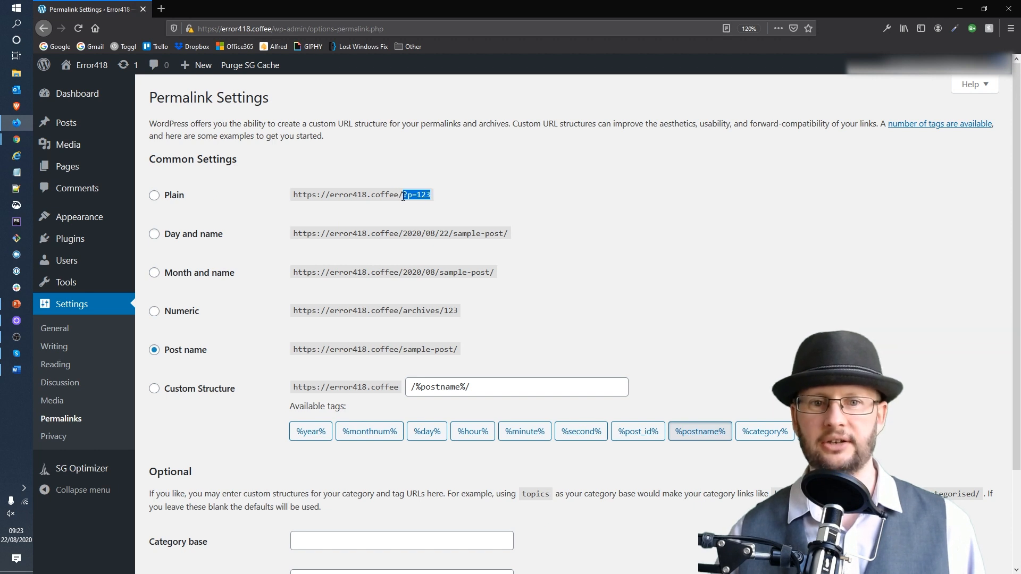
{"action": "left_click", "coordinate": [582, 244]}
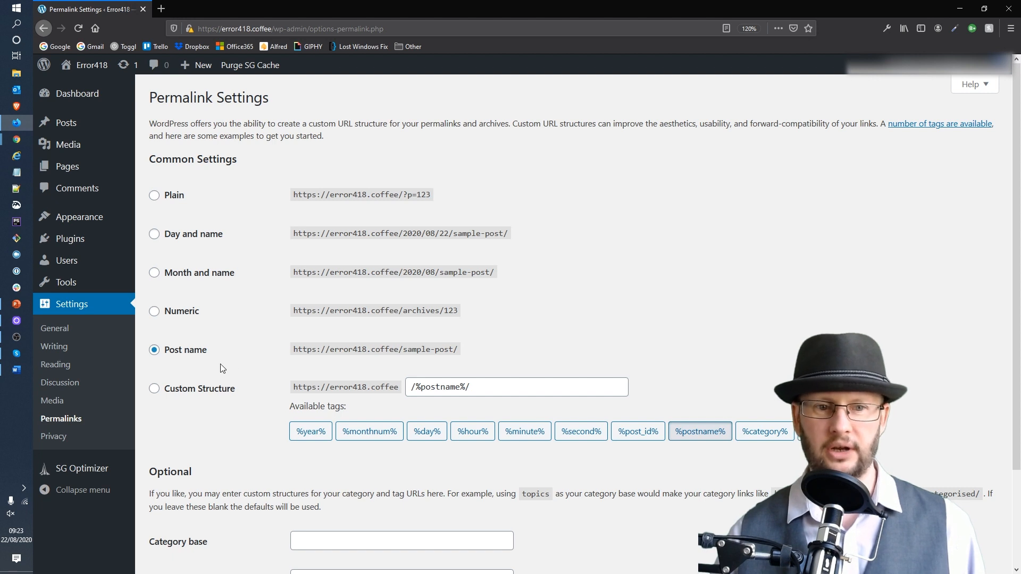
{"action": "left_click", "coordinate": [217, 392]}
{"action": "left_click", "coordinate": [441, 387]}
{"action": "key", "text": "ctrl+a"}
{"action": "key", "text": "BackSpace"}
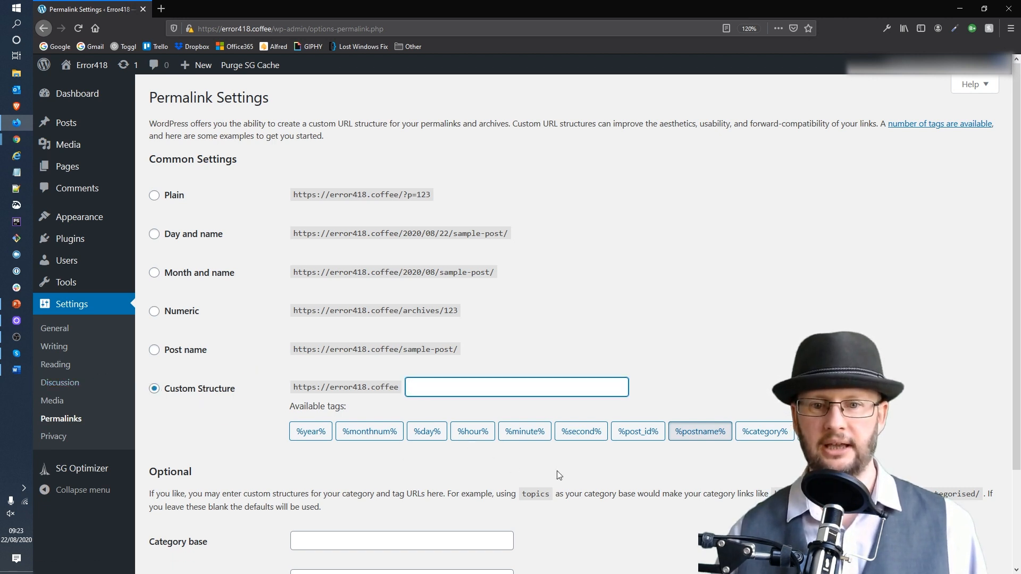
{"action": "left_click", "coordinate": [752, 434]}
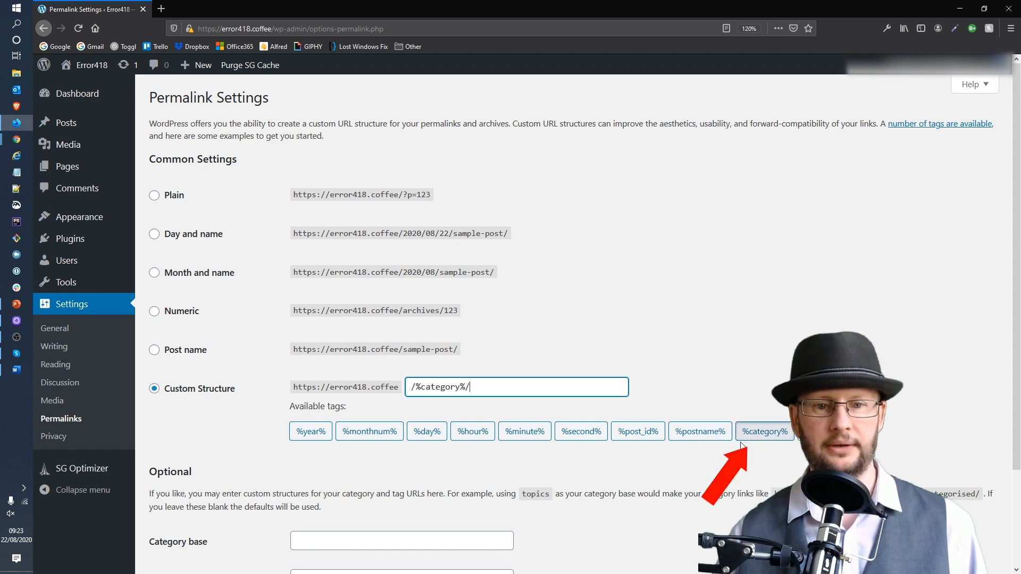
{"action": "left_click", "coordinate": [699, 433]}
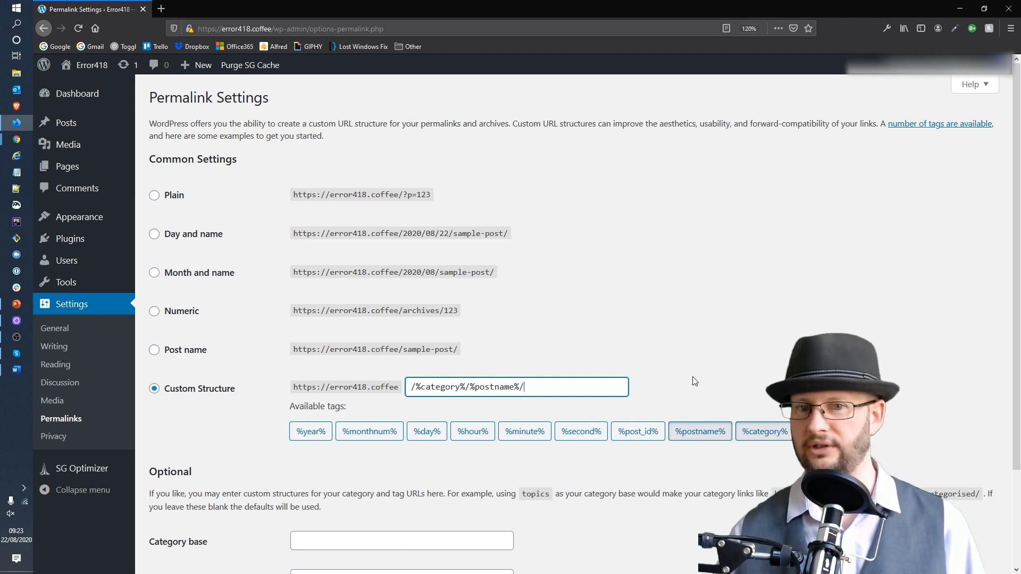
{"action": "scroll", "coordinate": [685, 293], "scroll_direction": "down", "scroll_amount": 3}
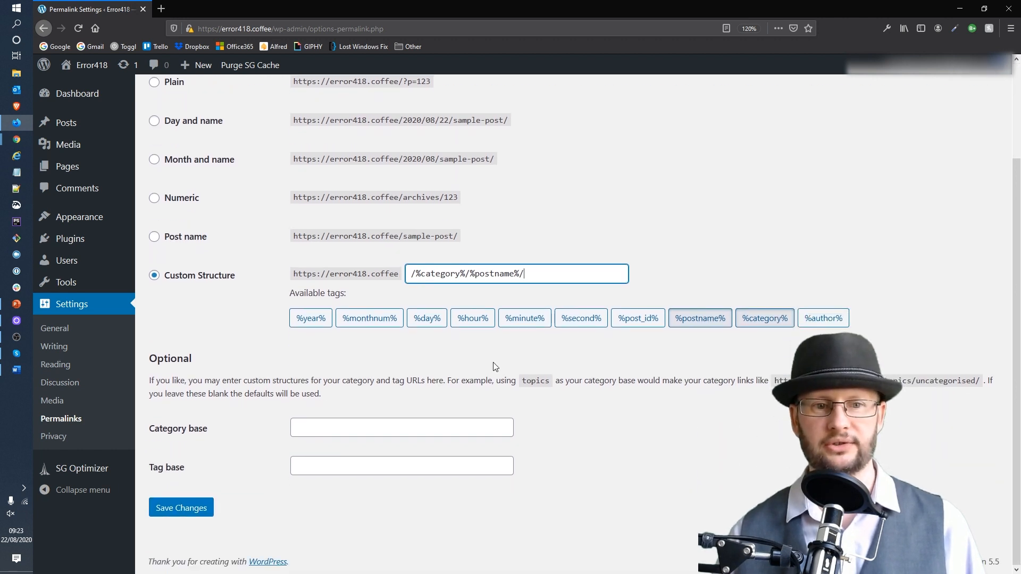
{"action": "left_click", "coordinate": [182, 509]}
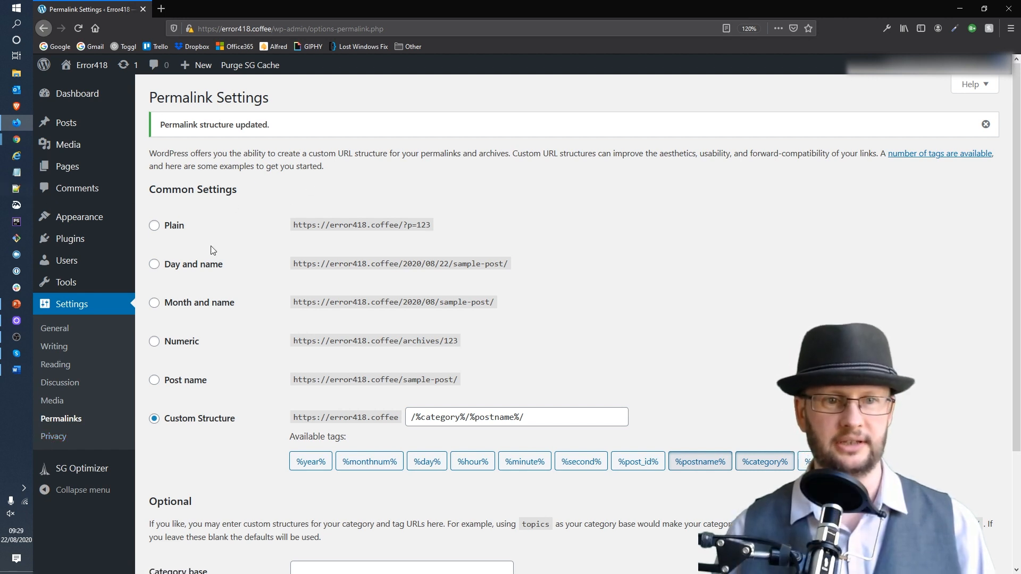
{"action": "mouse_move", "coordinate": [87, 222]}
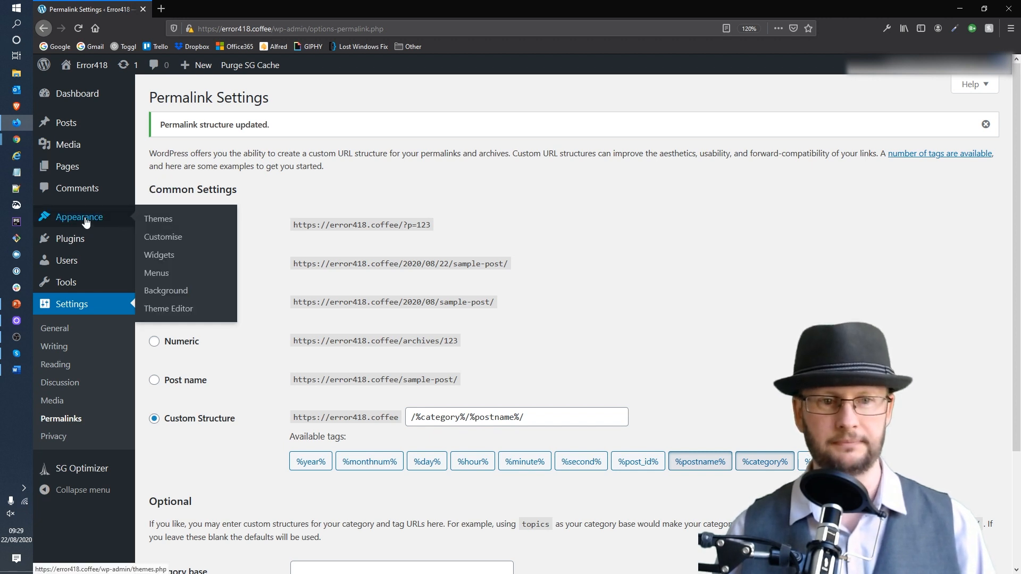
From Appearance > Themes, browse the featured themes under Add New and focus the search box.
{"action": "left_click", "coordinate": [156, 222]}
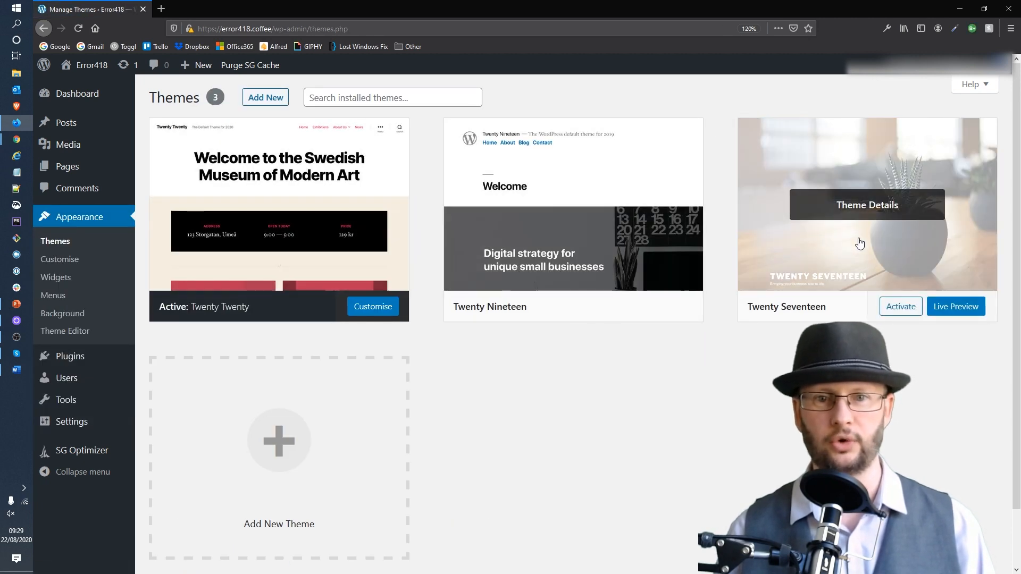
{"action": "mouse_move", "coordinate": [643, 279]}
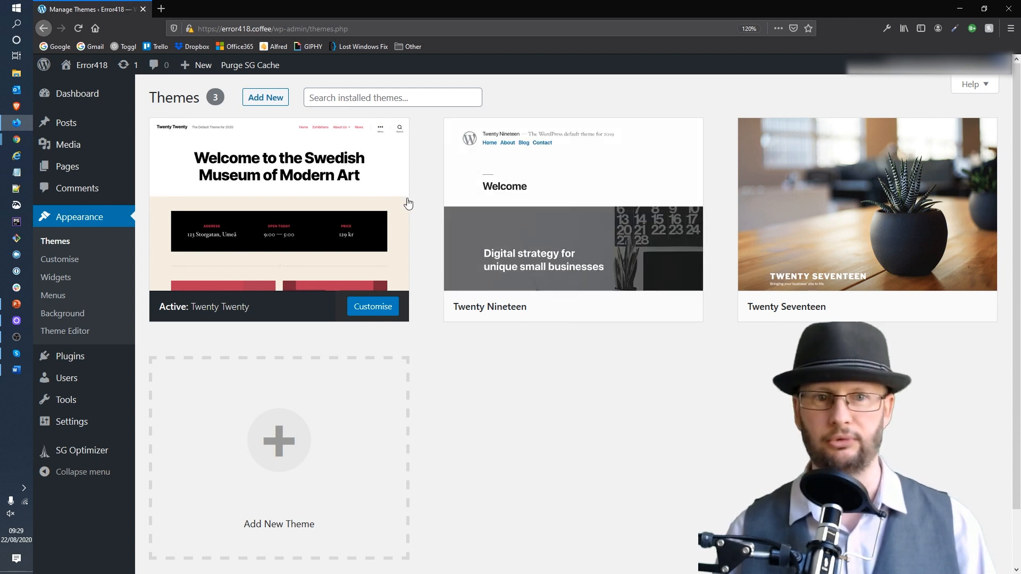
{"action": "left_click", "coordinate": [260, 101]}
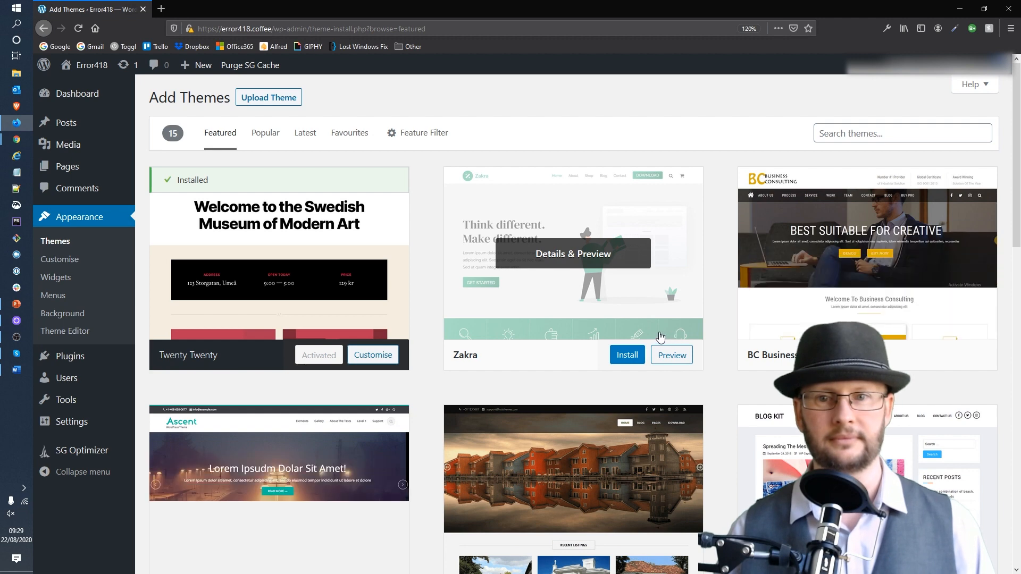
{"action": "scroll", "coordinate": [625, 221], "scroll_direction": "down", "scroll_amount": 10}
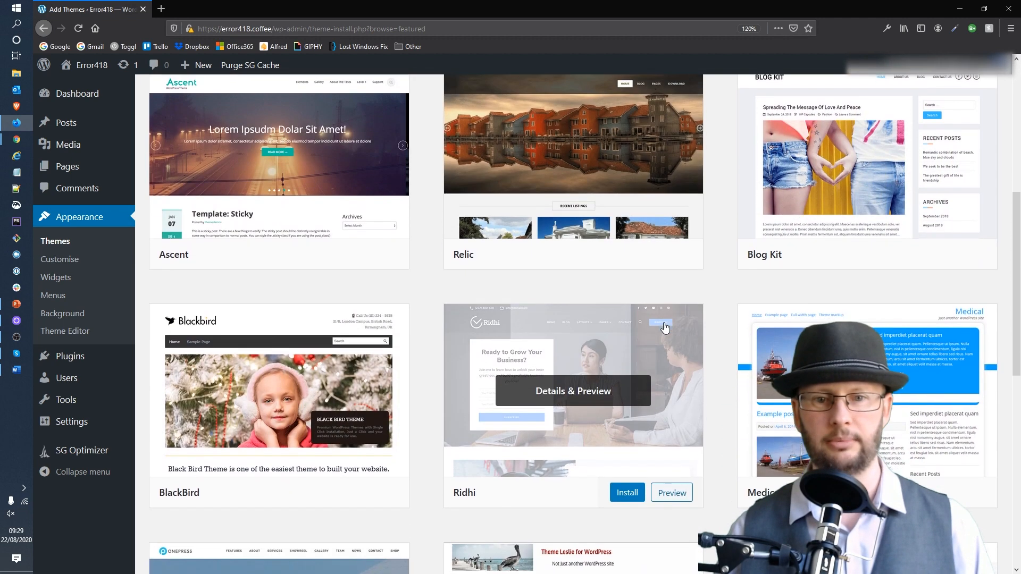
{"action": "scroll", "coordinate": [664, 327], "scroll_direction": "down", "scroll_amount": 6}
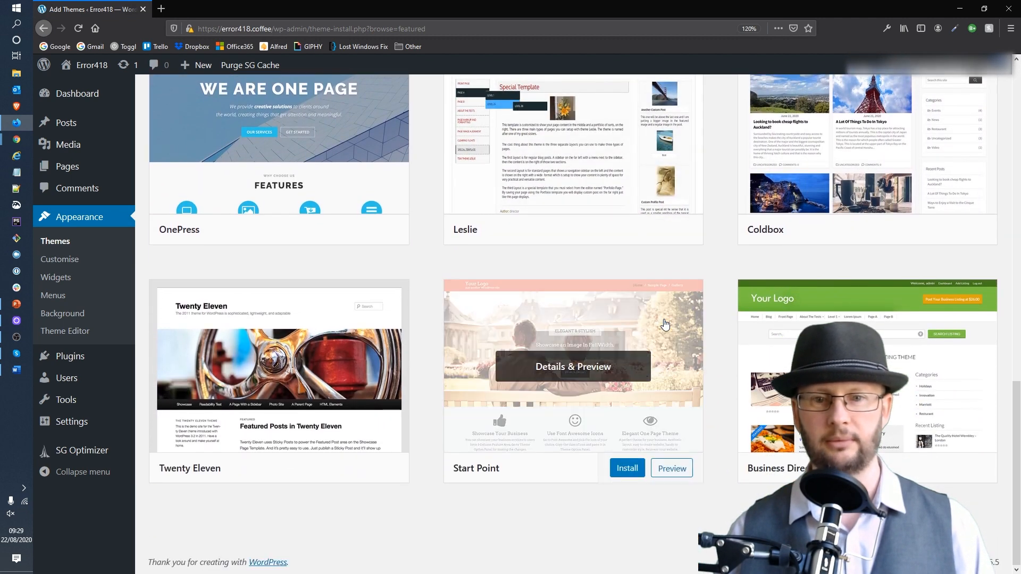
{"action": "scroll", "coordinate": [664, 319], "scroll_direction": "up", "scroll_amount": 2}
{"action": "scroll", "coordinate": [664, 322], "scroll_direction": "up", "scroll_amount": 14}
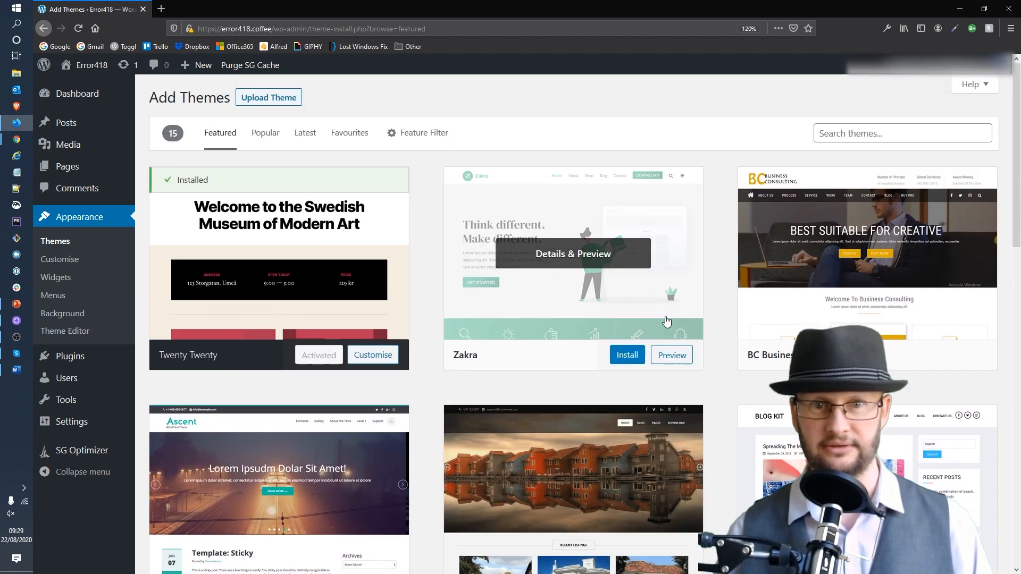
{"action": "left_click", "coordinate": [853, 133]}
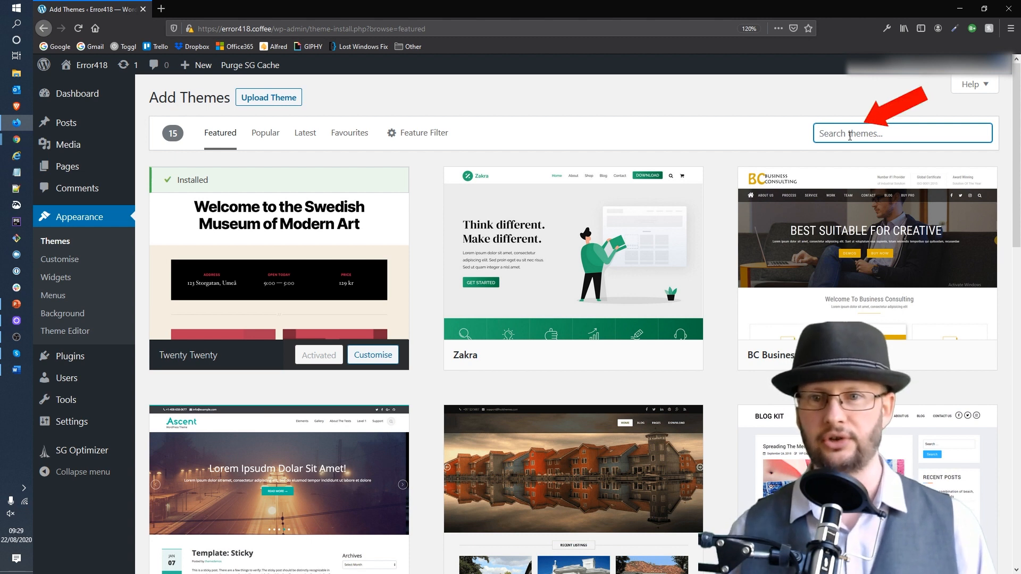
Search for 'zita', then install and activate the Zita theme.
{"action": "left_click", "coordinate": [844, 132]}
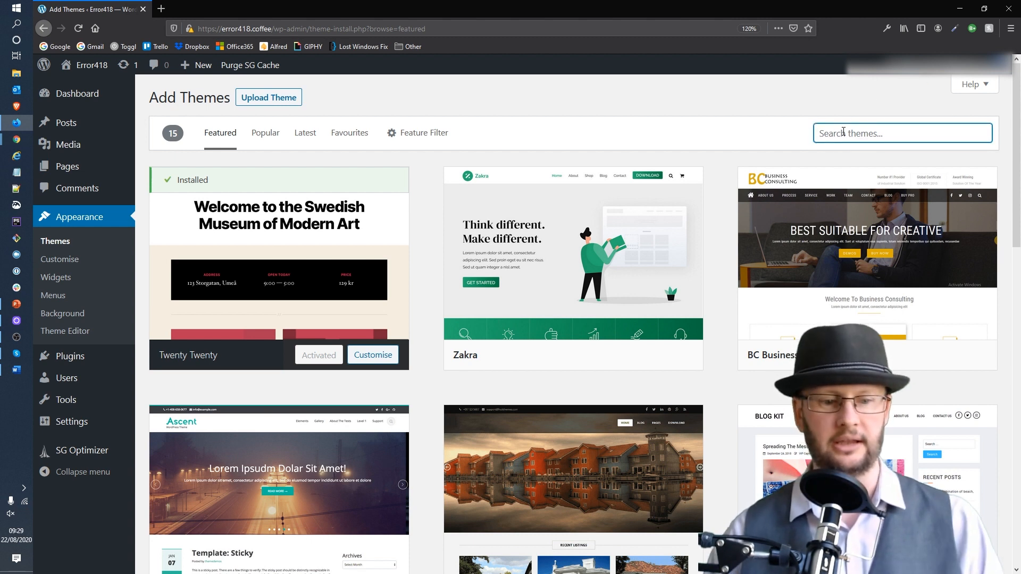
{"action": "type", "text": "zi"}
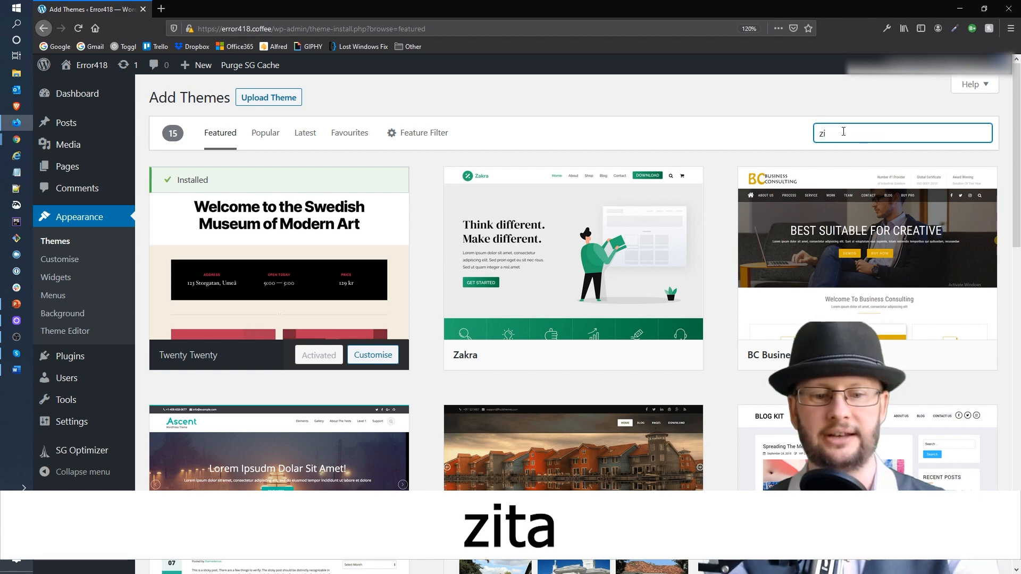
{"action": "type", "text": "ta"}
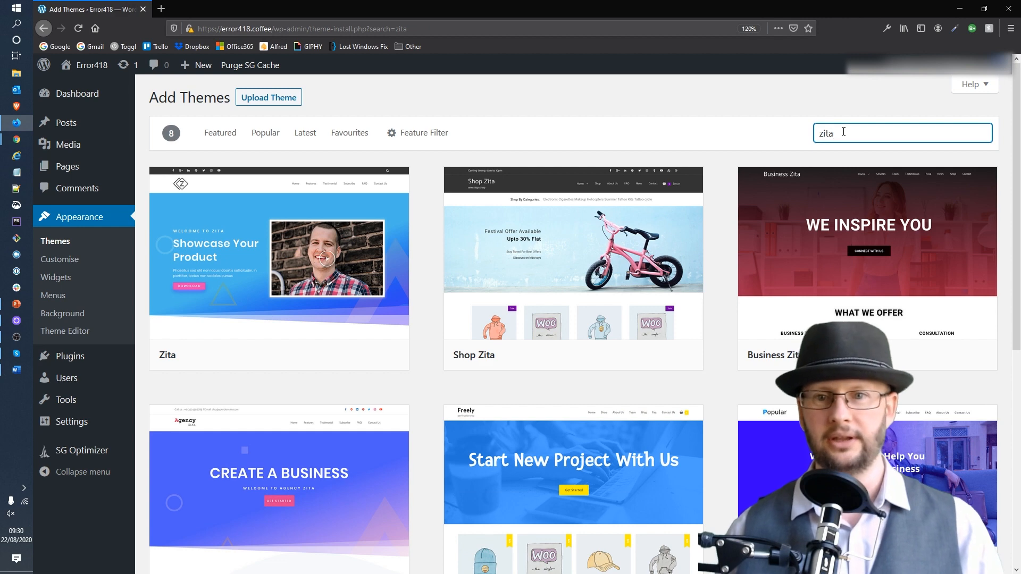
{"action": "mouse_move", "coordinate": [233, 222]}
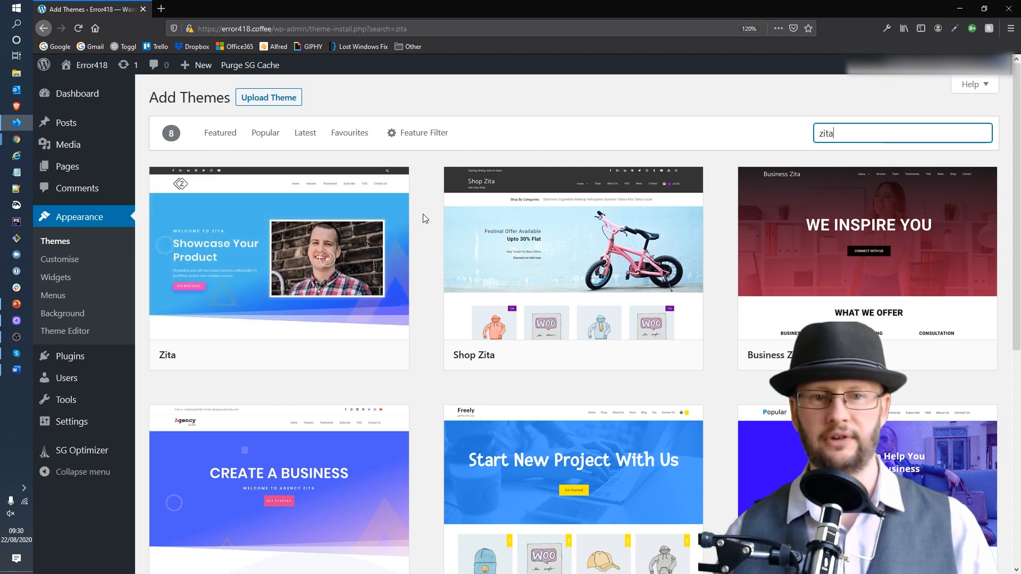
{"action": "mouse_move", "coordinate": [313, 261]}
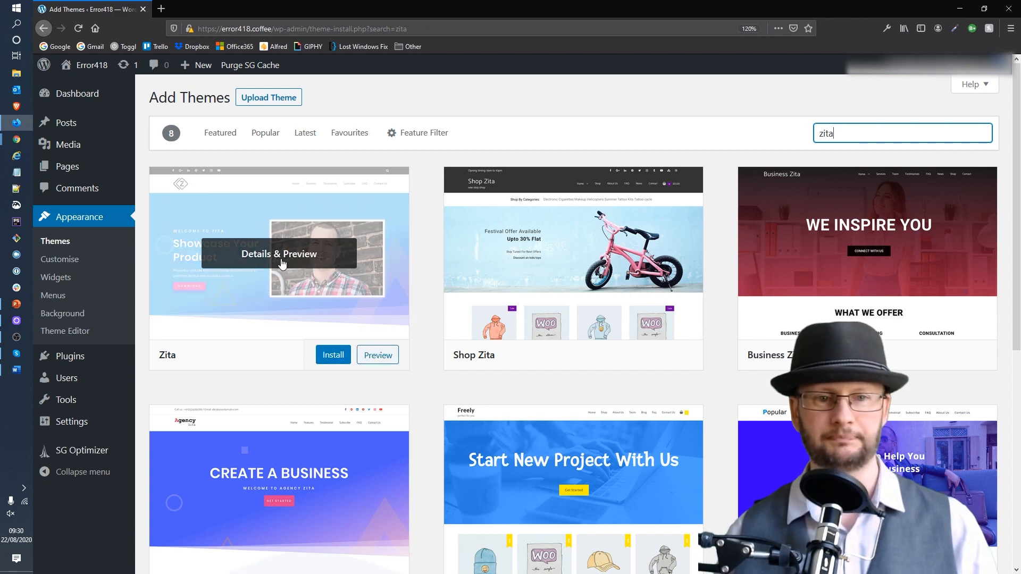
{"action": "left_click", "coordinate": [335, 357]}
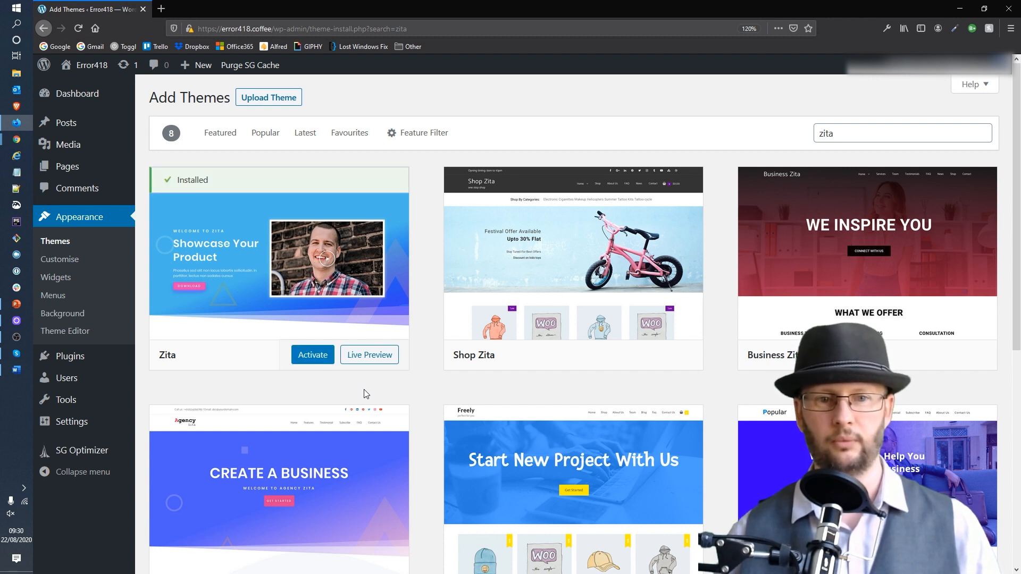
{"action": "left_click", "coordinate": [313, 355]}
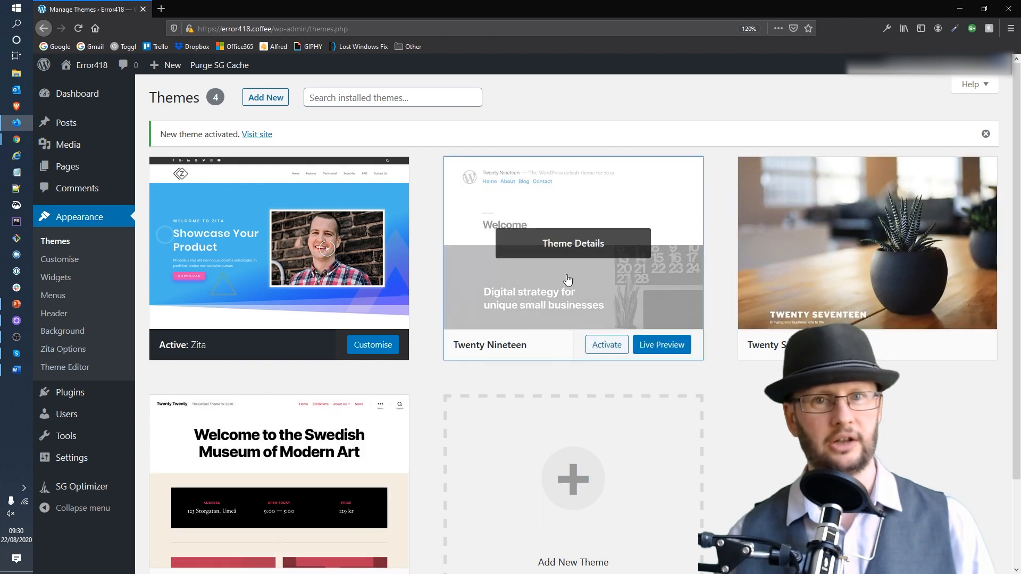
Delete the Twenty Nineteen theme from its Theme Details.
{"action": "left_click", "coordinate": [566, 276]}
{"action": "left_click", "coordinate": [985, 116]}
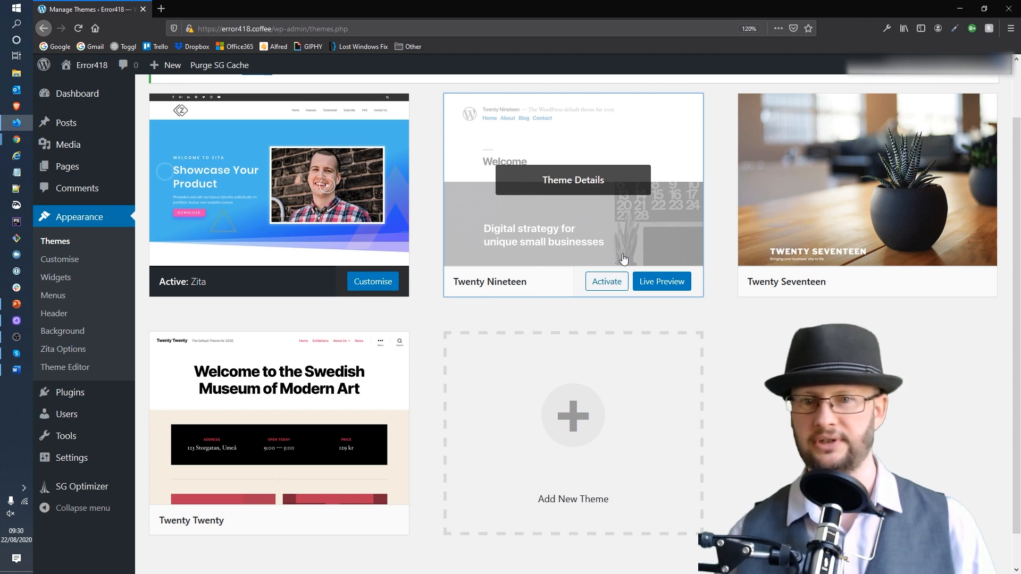
{"action": "left_click", "coordinate": [573, 212]}
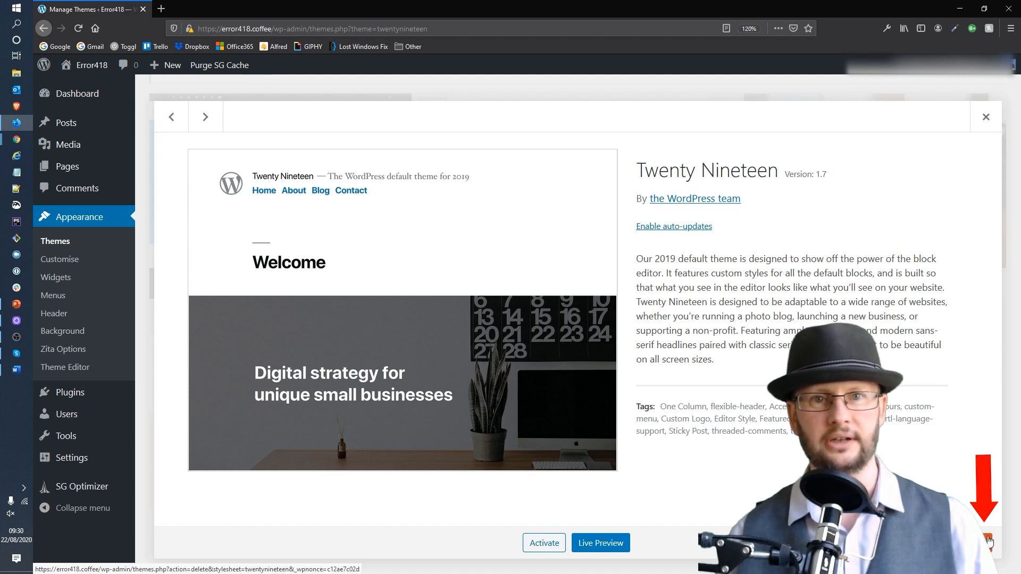
{"action": "left_click", "coordinate": [989, 541]}
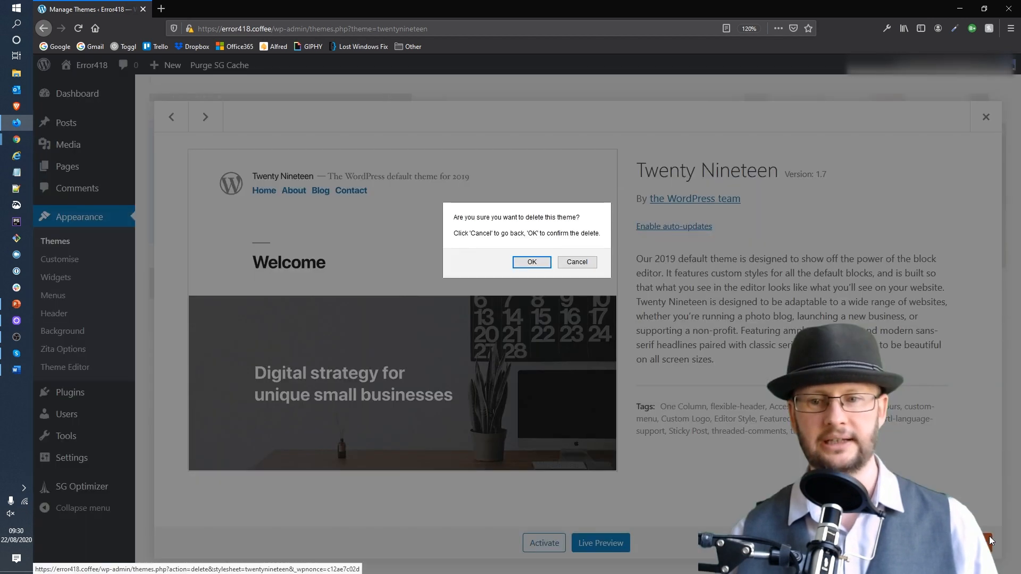
{"action": "left_click", "coordinate": [530, 262]}
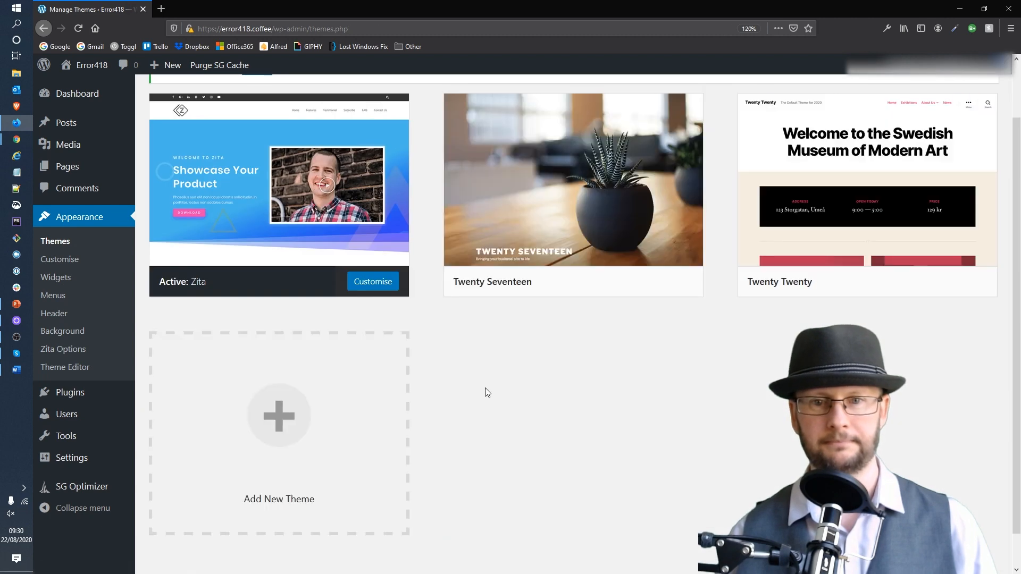
Delete Twenty Seventeen and Twenty Twenty, then dismiss the 'New theme activated' notice.
{"action": "left_click", "coordinate": [598, 197]}
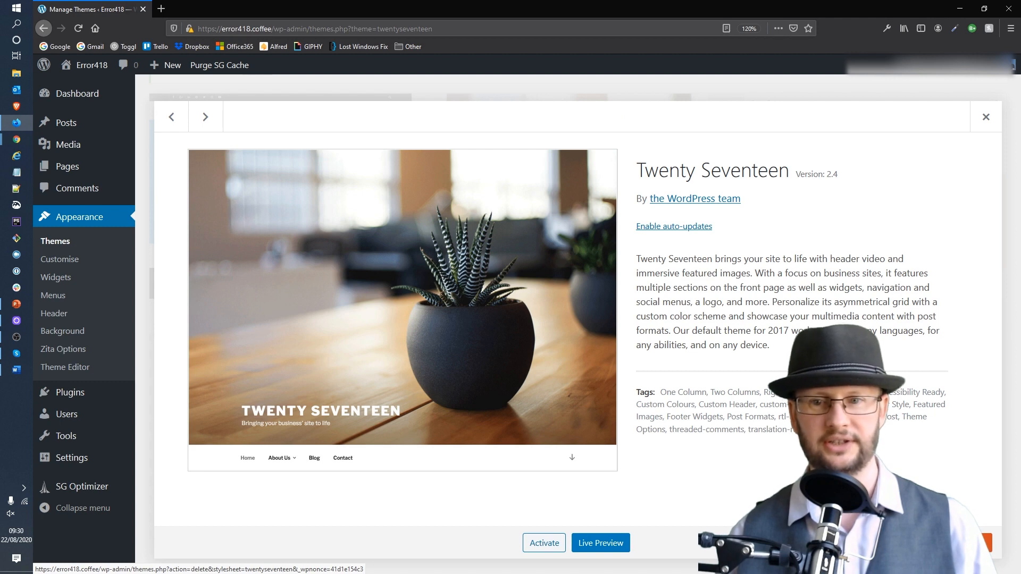
{"action": "left_click", "coordinate": [972, 543]}
{"action": "left_click", "coordinate": [528, 262]}
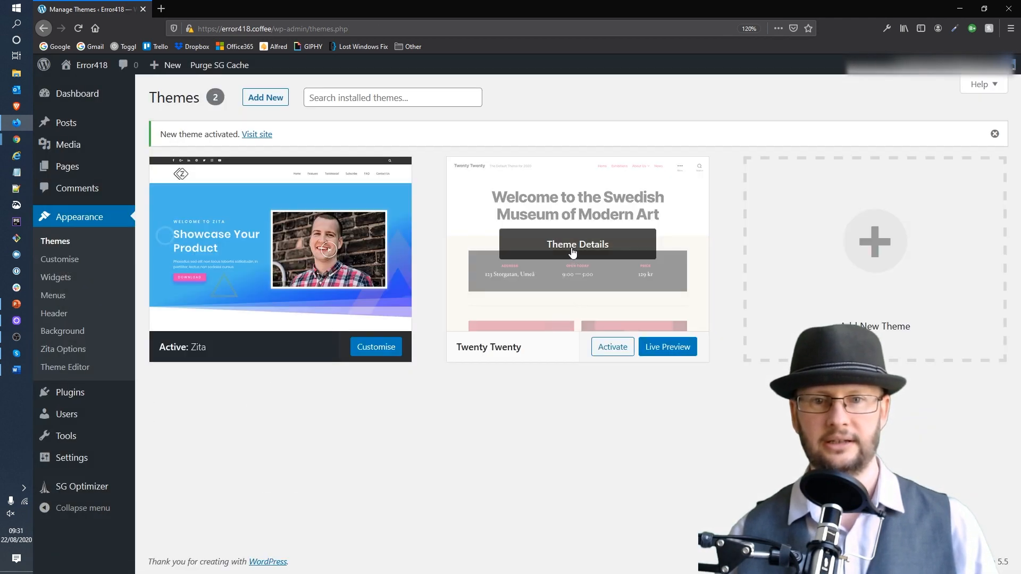
{"action": "left_click", "coordinate": [572, 251]}
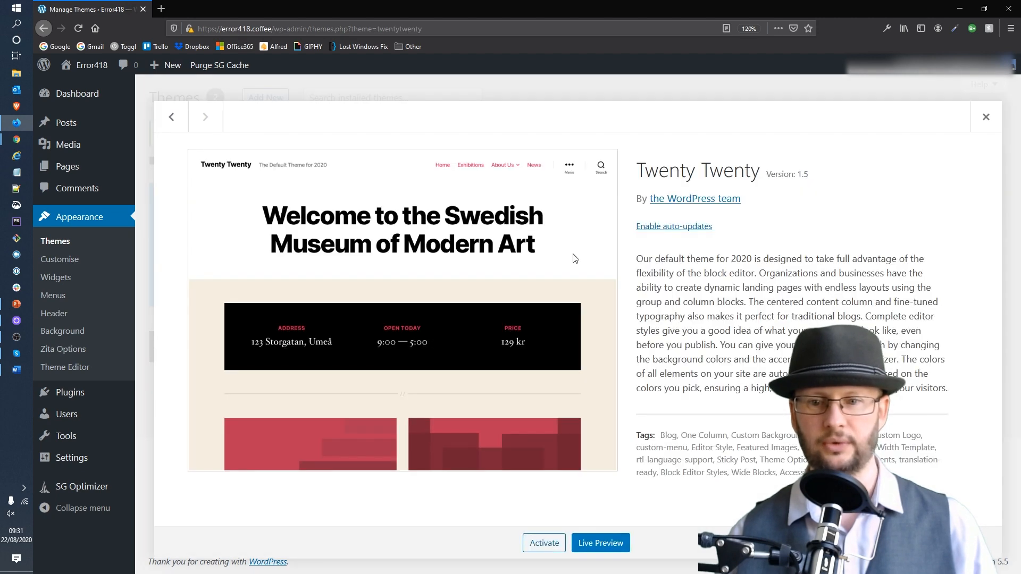
{"action": "left_click", "coordinate": [975, 543]}
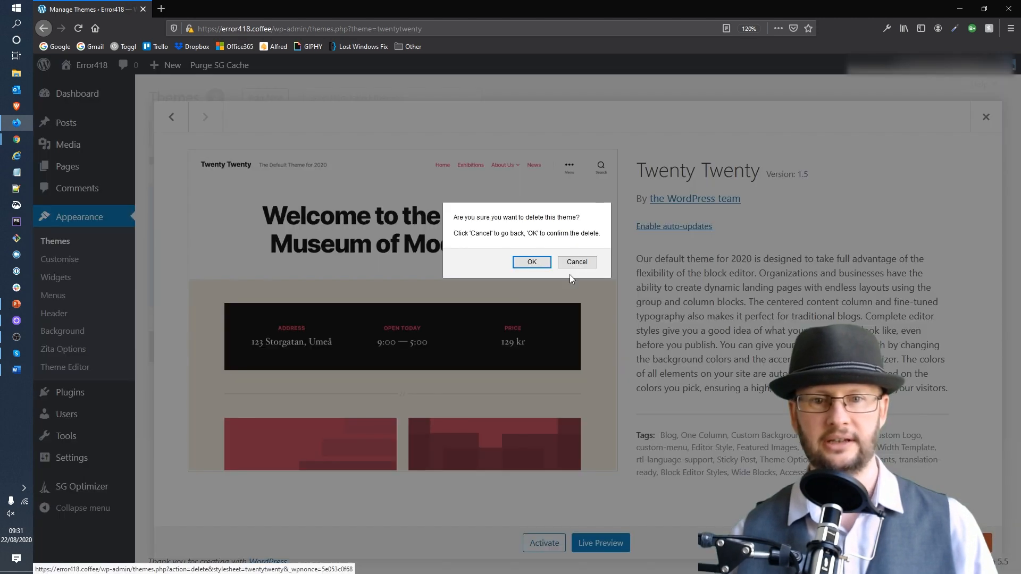
{"action": "left_click", "coordinate": [530, 262]}
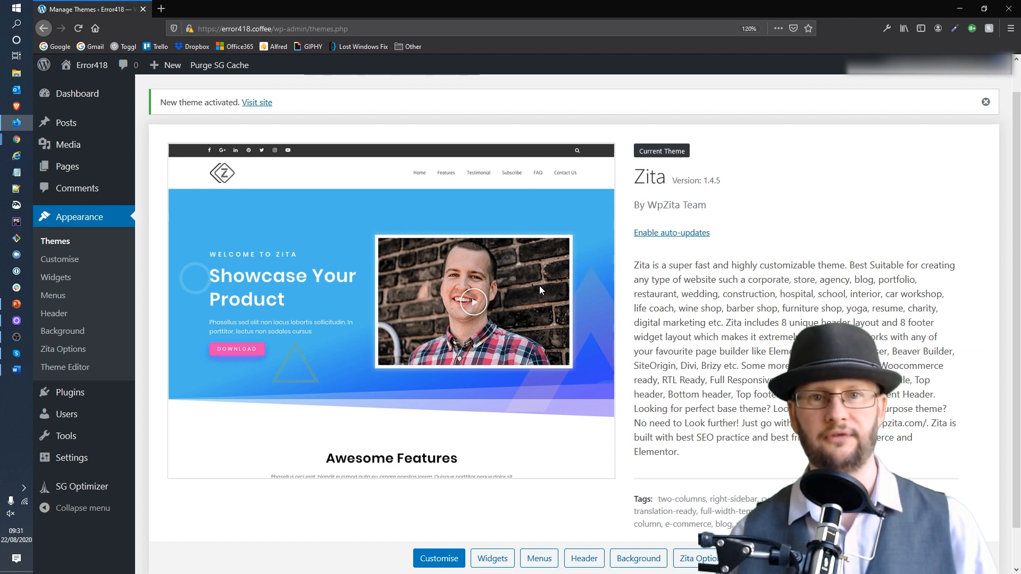
{"action": "scroll", "coordinate": [735, 305], "scroll_direction": "down", "scroll_amount": 1}
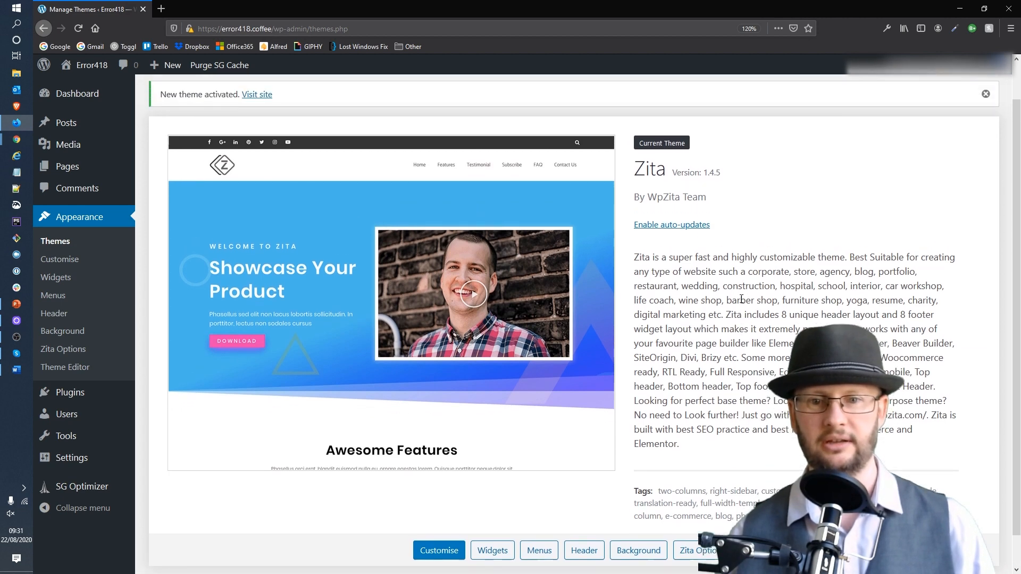
{"action": "scroll", "coordinate": [936, 126], "scroll_direction": "up", "scroll_amount": 2}
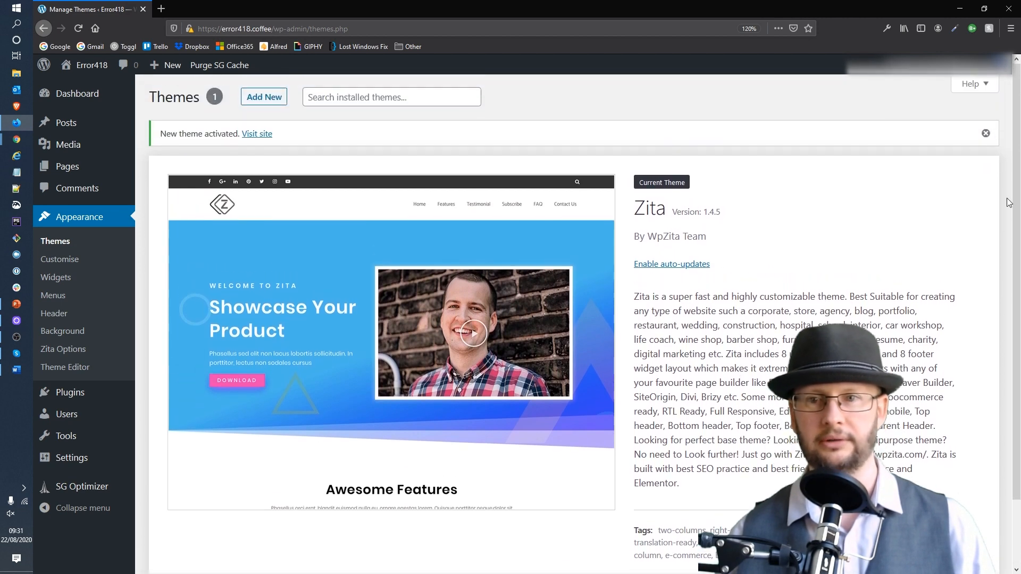
{"action": "left_click", "coordinate": [985, 135]}
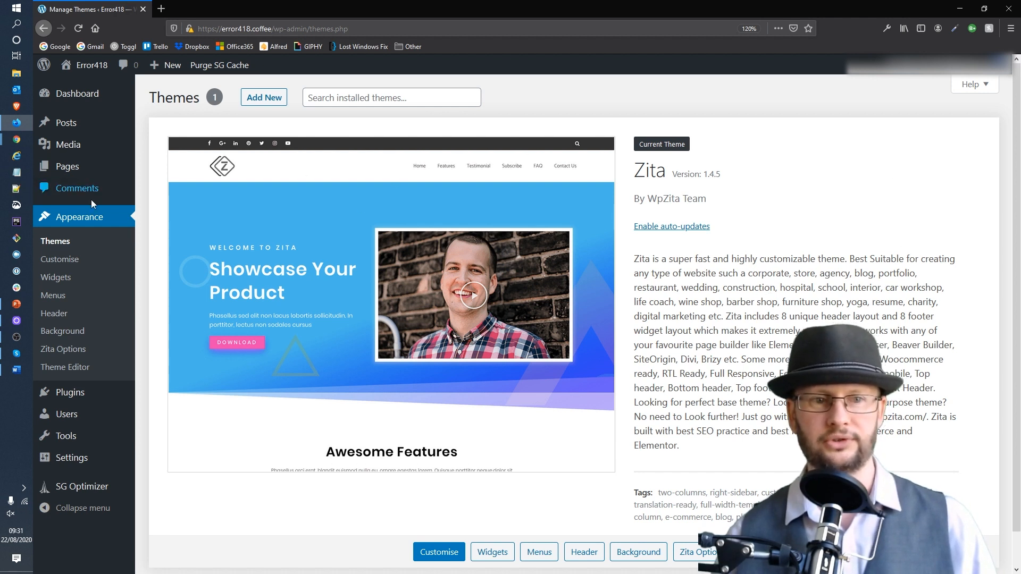
From Appearance > Zita Options, install the importer plugin and open the Site Library.
{"action": "left_click", "coordinate": [86, 352]}
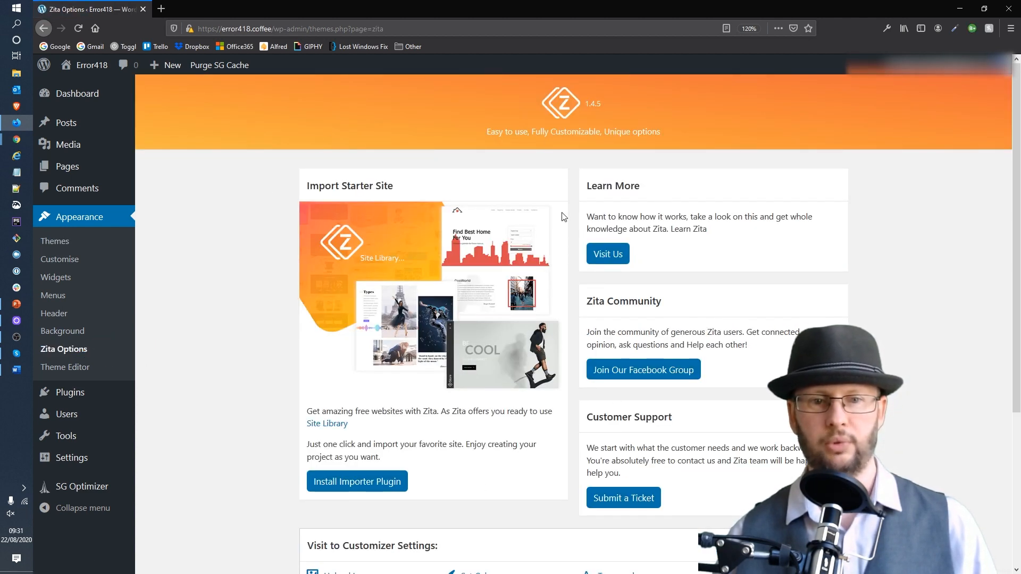
{"action": "left_click", "coordinate": [350, 482]}
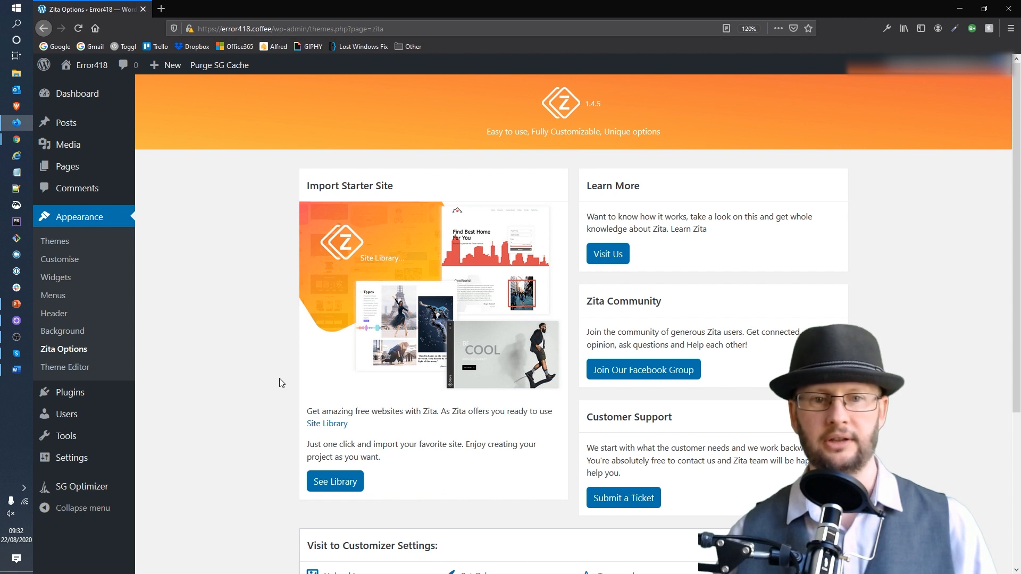
{"action": "left_click", "coordinate": [336, 482]}
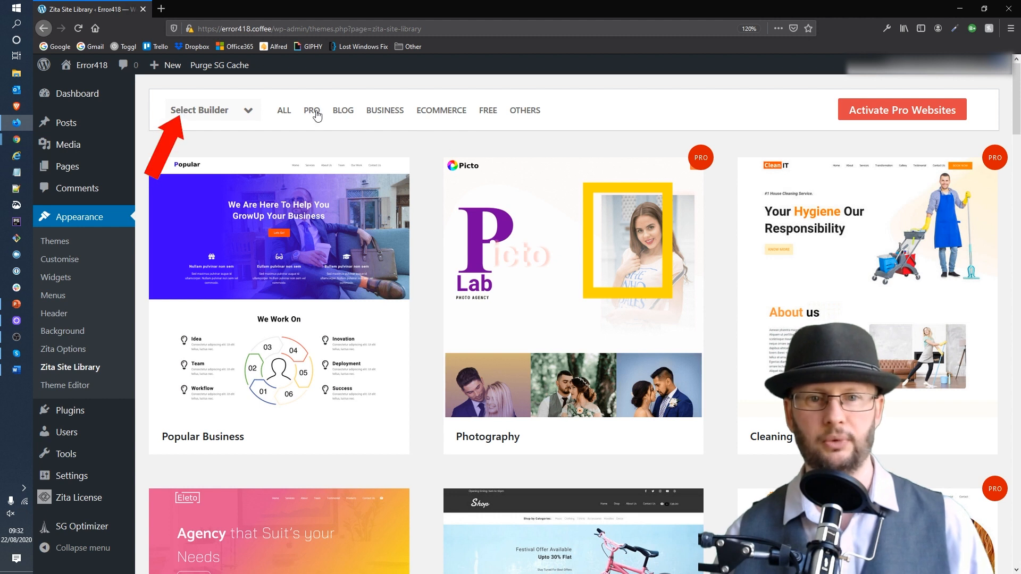
Filter the Zita Site Library to FREE starter sites built with Elementor.
{"action": "left_click", "coordinate": [241, 109]}
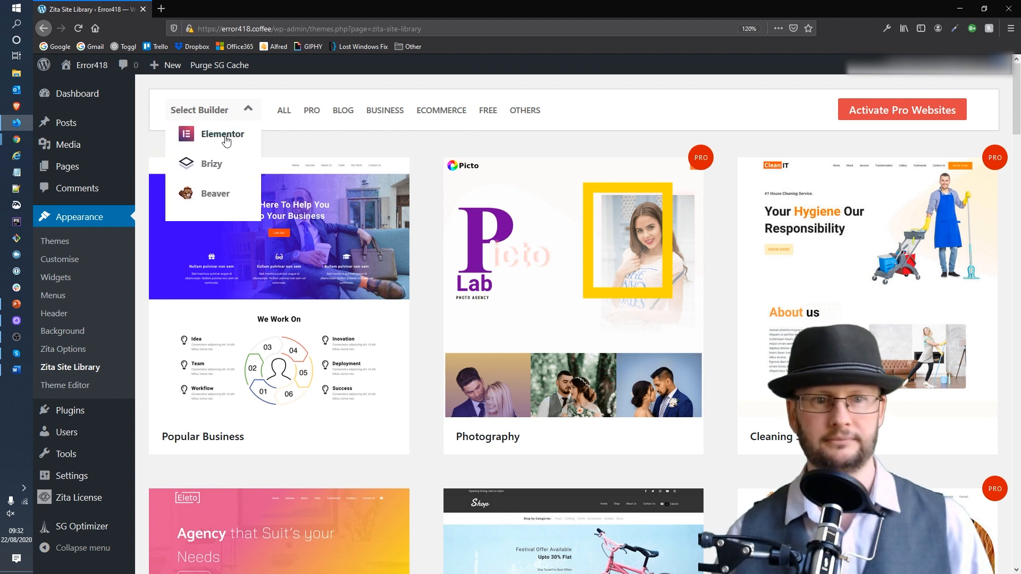
{"action": "left_click", "coordinate": [226, 139]}
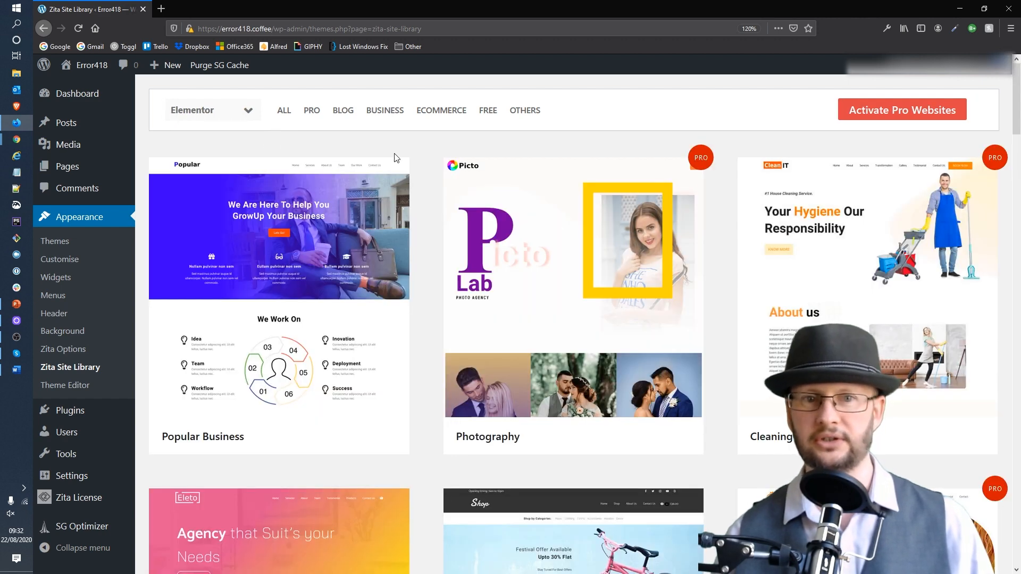
{"action": "left_click", "coordinate": [488, 112]}
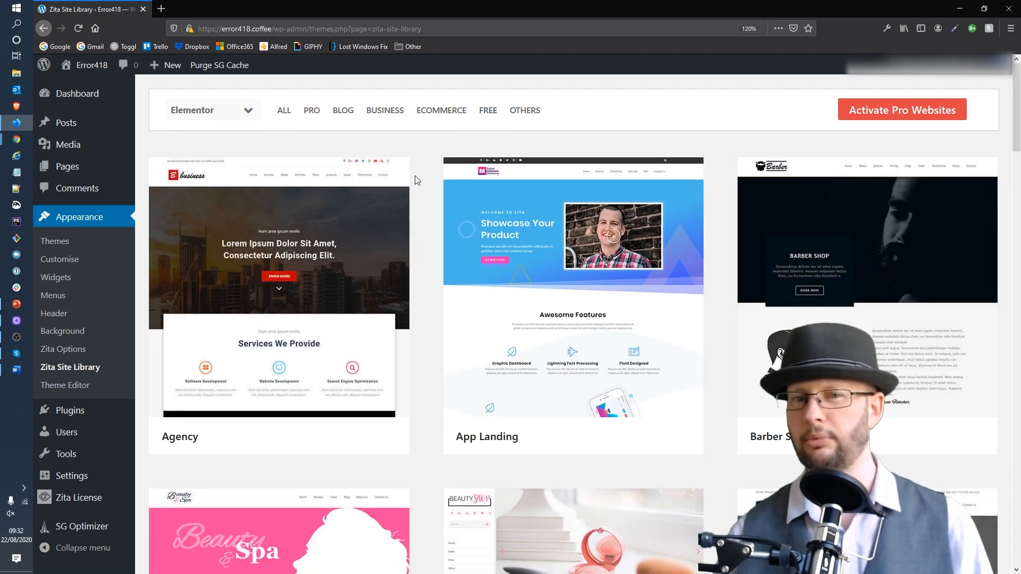
{"action": "mouse_move", "coordinate": [401, 190]}
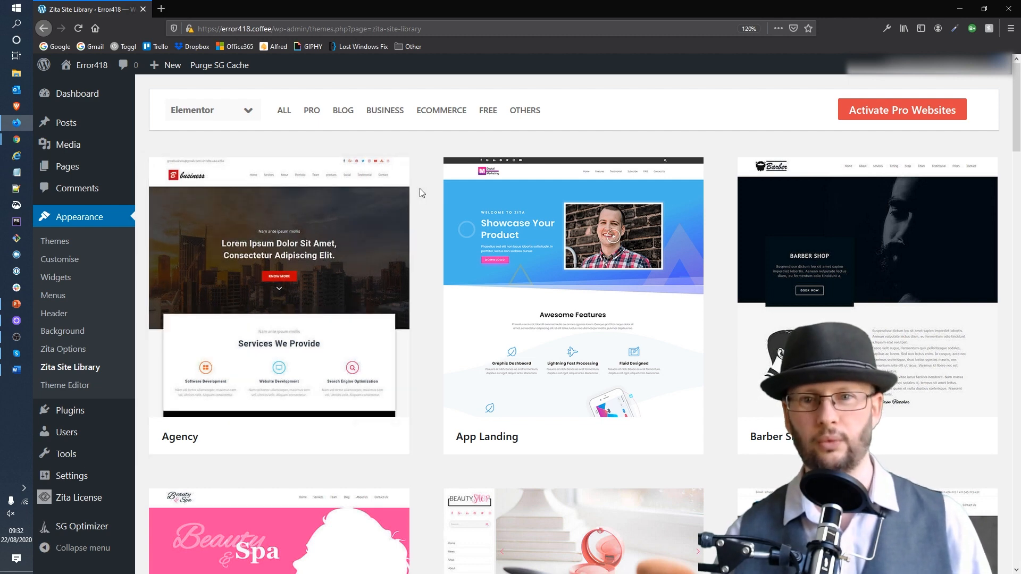
Scroll through the filtered starter-site cards and back to the top.
{"action": "scroll", "coordinate": [418, 197], "scroll_direction": "down", "scroll_amount": 5}
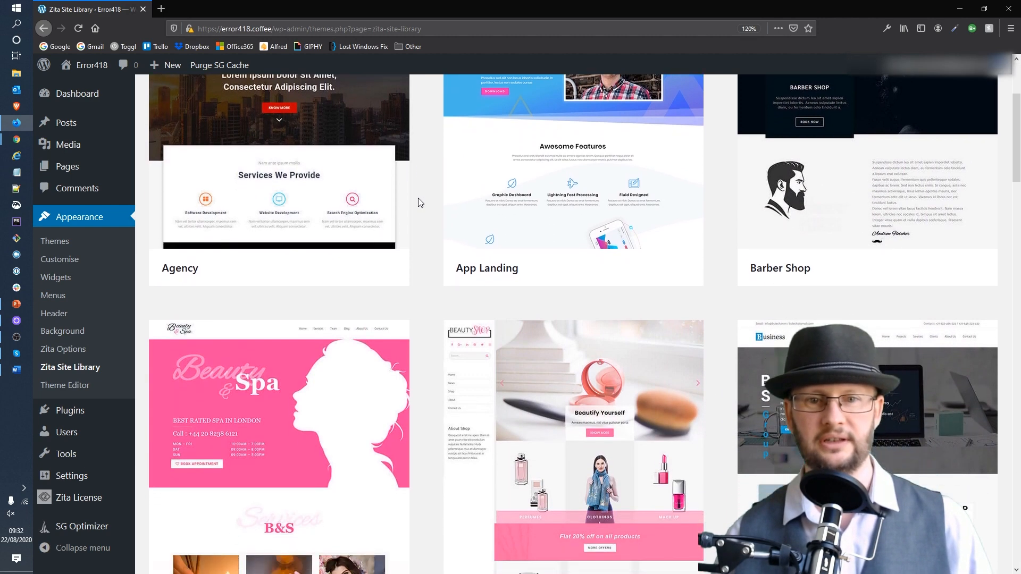
{"action": "scroll", "coordinate": [429, 187], "scroll_direction": "down", "scroll_amount": 5}
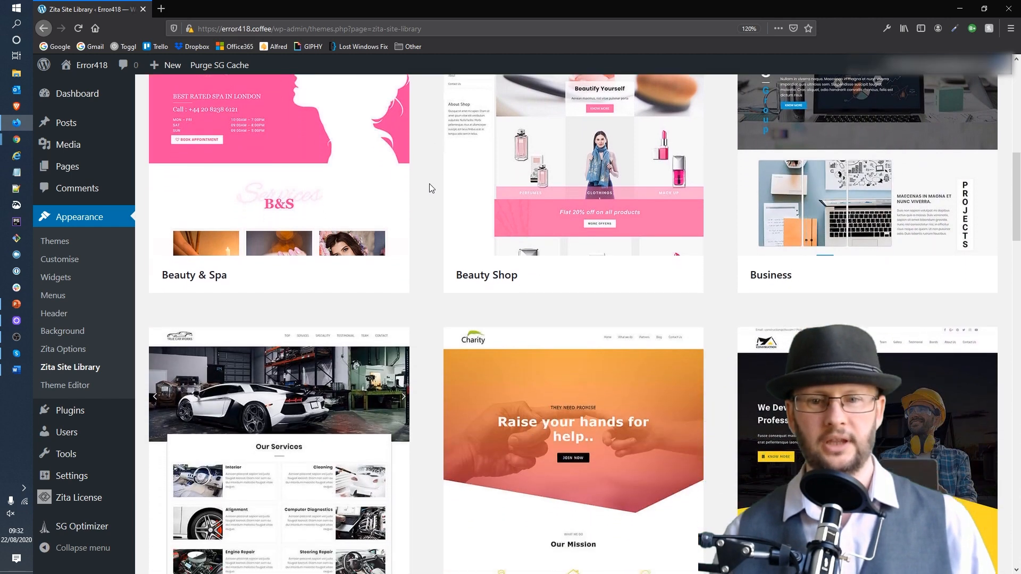
{"action": "scroll", "coordinate": [431, 190], "scroll_direction": "down", "scroll_amount": 6}
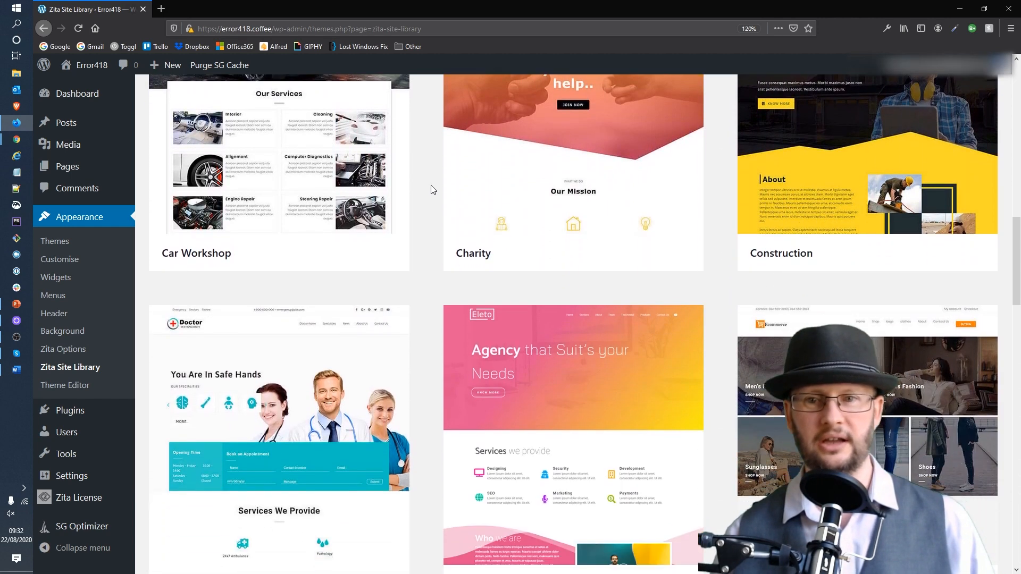
{"action": "scroll", "coordinate": [436, 190], "scroll_direction": "down", "scroll_amount": 10}
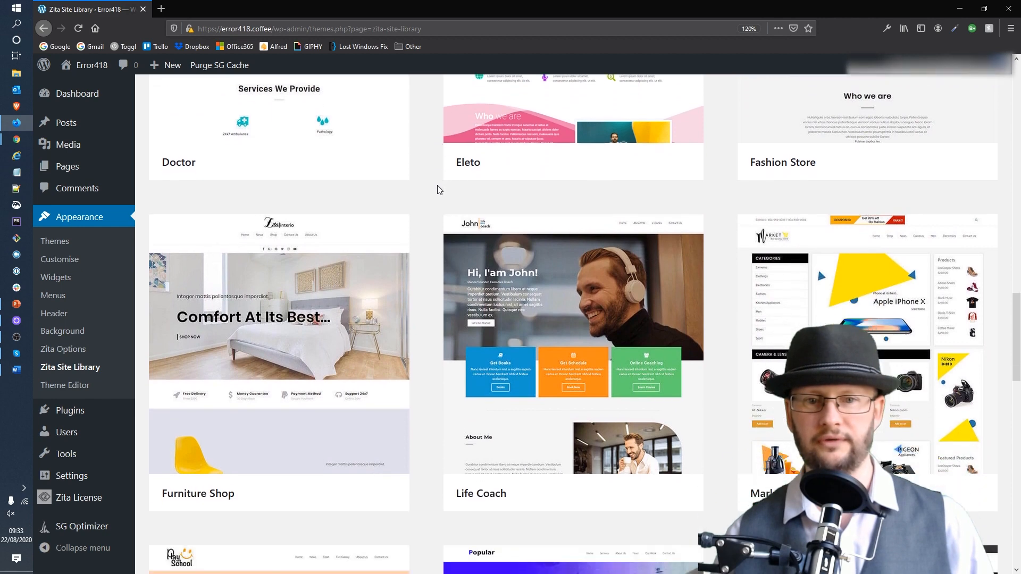
{"action": "scroll", "coordinate": [437, 186], "scroll_direction": "down", "scroll_amount": 10}
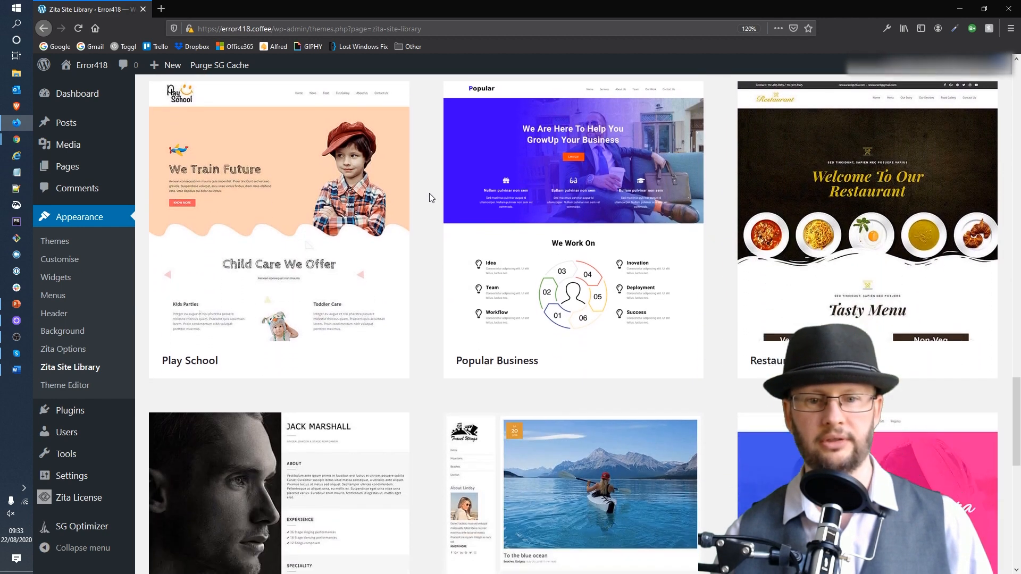
{"action": "scroll", "coordinate": [431, 198], "scroll_direction": "down", "scroll_amount": 8}
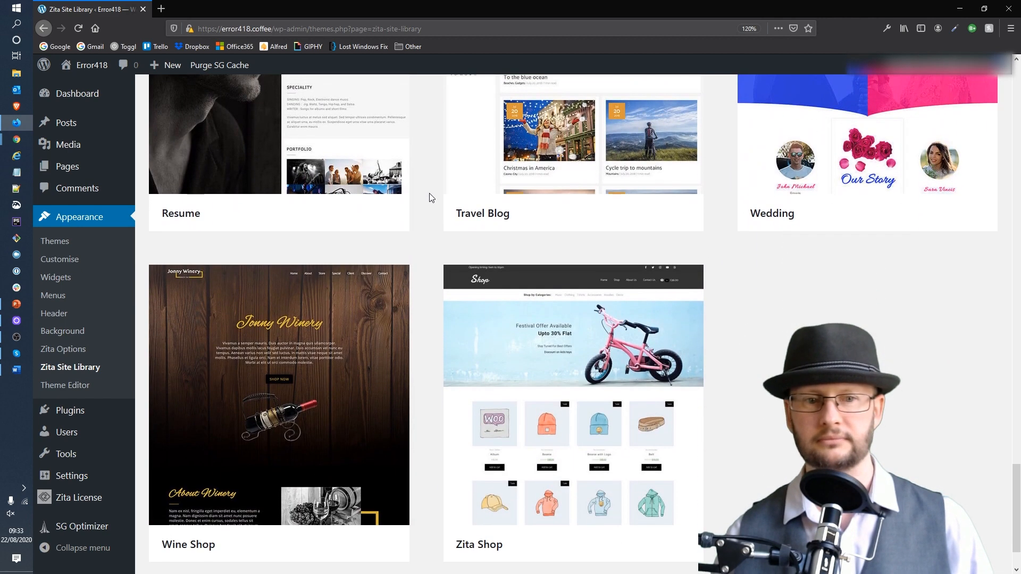
{"action": "scroll", "coordinate": [430, 200], "scroll_direction": "up", "scroll_amount": 6}
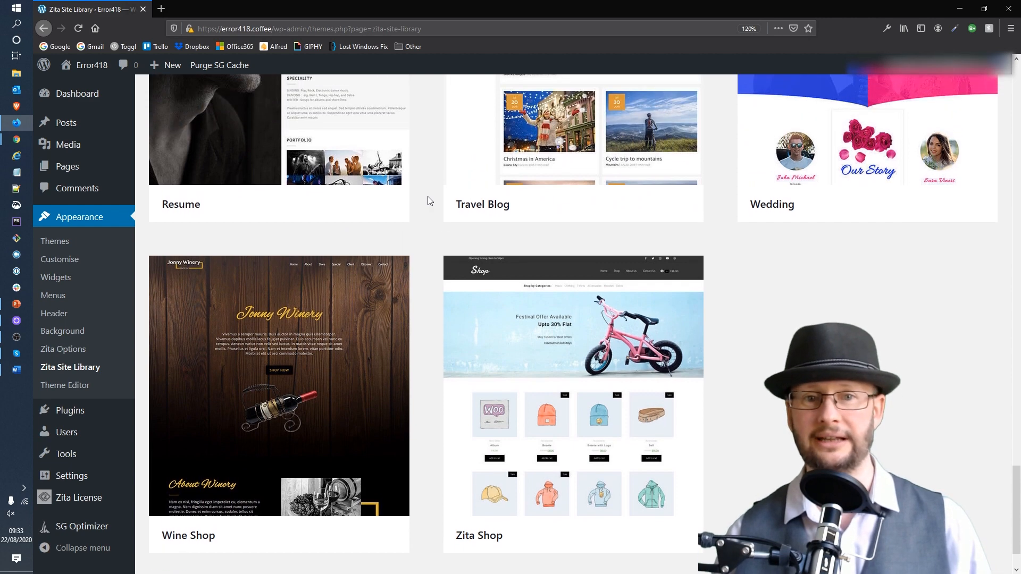
{"action": "scroll", "coordinate": [430, 199], "scroll_direction": "up", "scroll_amount": 6}
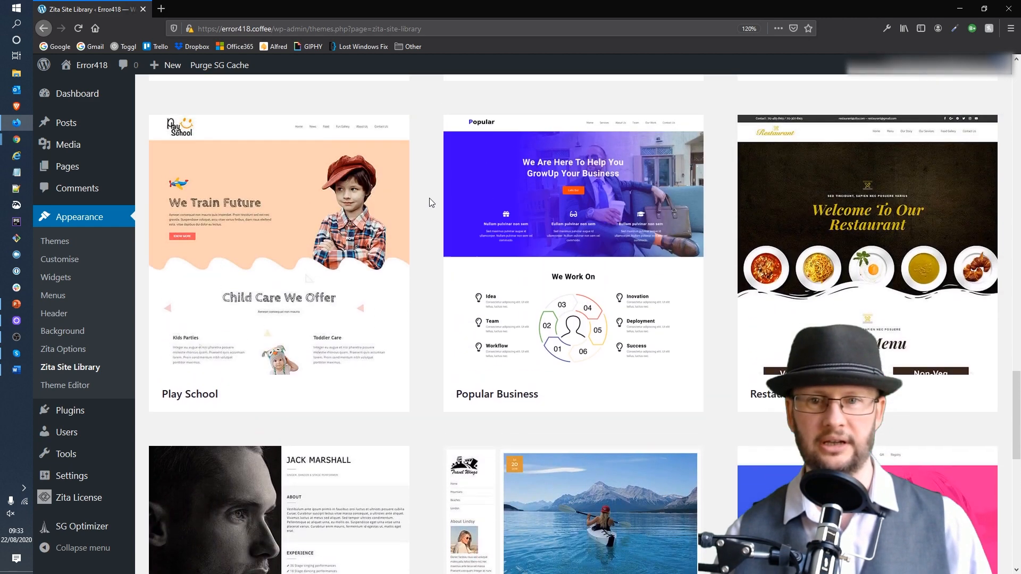
{"action": "scroll", "coordinate": [431, 201], "scroll_direction": "up", "scroll_amount": 11}
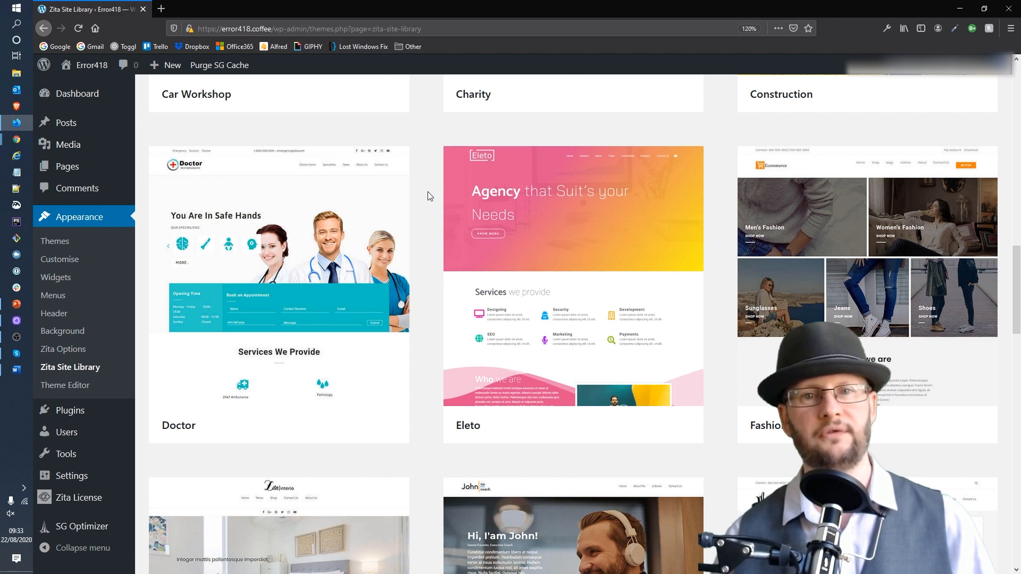
{"action": "scroll", "coordinate": [428, 192], "scroll_direction": "up", "scroll_amount": 7}
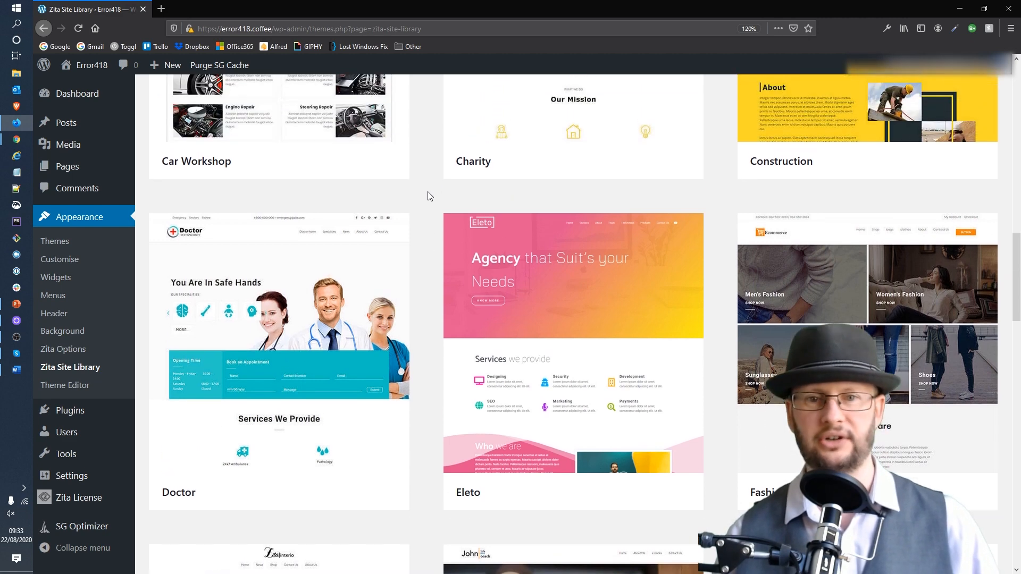
{"action": "scroll", "coordinate": [426, 192], "scroll_direction": "up", "scroll_amount": 8}
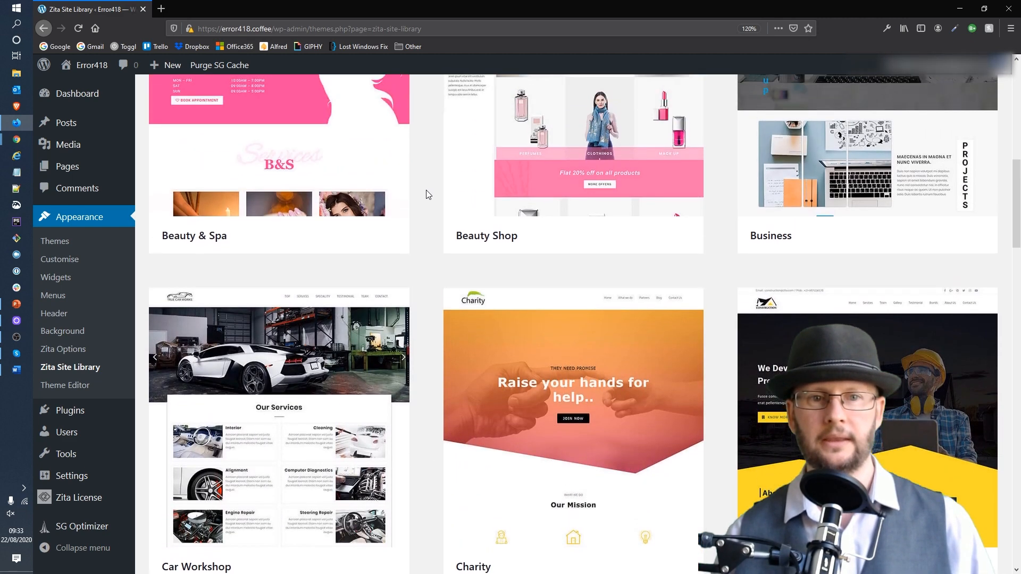
{"action": "scroll", "coordinate": [425, 187], "scroll_direction": "up", "scroll_amount": 3}
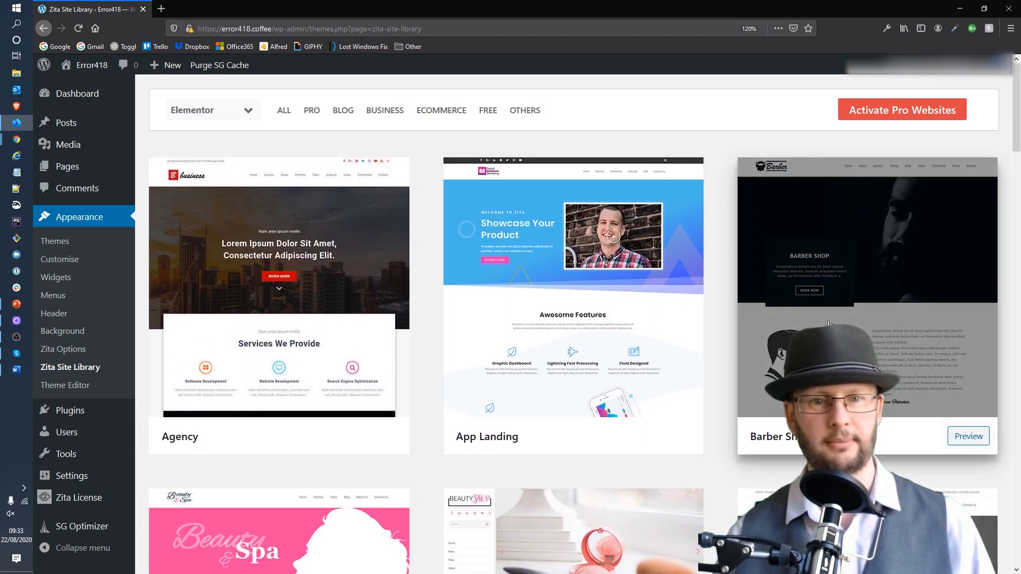
Preview the Barber Shop starter site, scroll through it, and close it.
{"action": "left_click", "coordinate": [964, 437]}
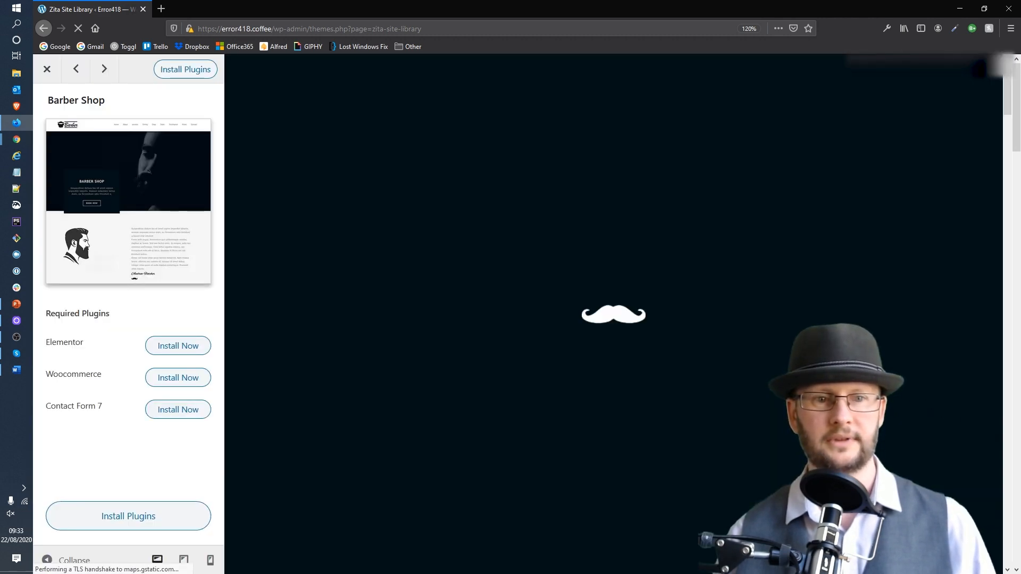
{"action": "scroll", "coordinate": [631, 242], "scroll_direction": "down", "scroll_amount": 5}
{"action": "scroll", "coordinate": [634, 249], "scroll_direction": "down", "scroll_amount": 8}
{"action": "scroll", "coordinate": [653, 257], "scroll_direction": "down", "scroll_amount": 10}
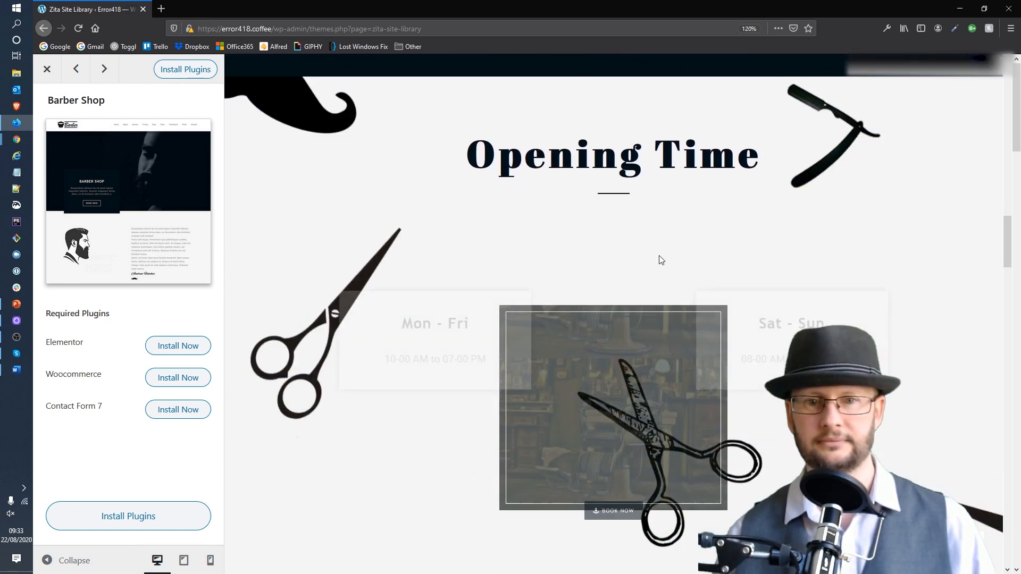
{"action": "scroll", "coordinate": [658, 258], "scroll_direction": "up", "scroll_amount": 7}
{"action": "scroll", "coordinate": [657, 252], "scroll_direction": "up", "scroll_amount": 8}
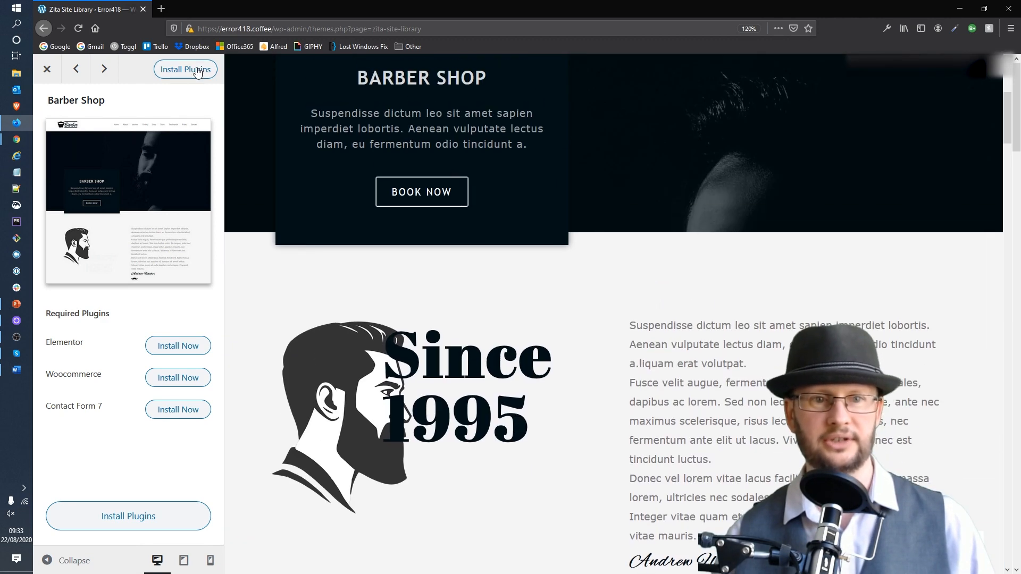
{"action": "scroll", "coordinate": [712, 255], "scroll_direction": "up", "scroll_amount": 5}
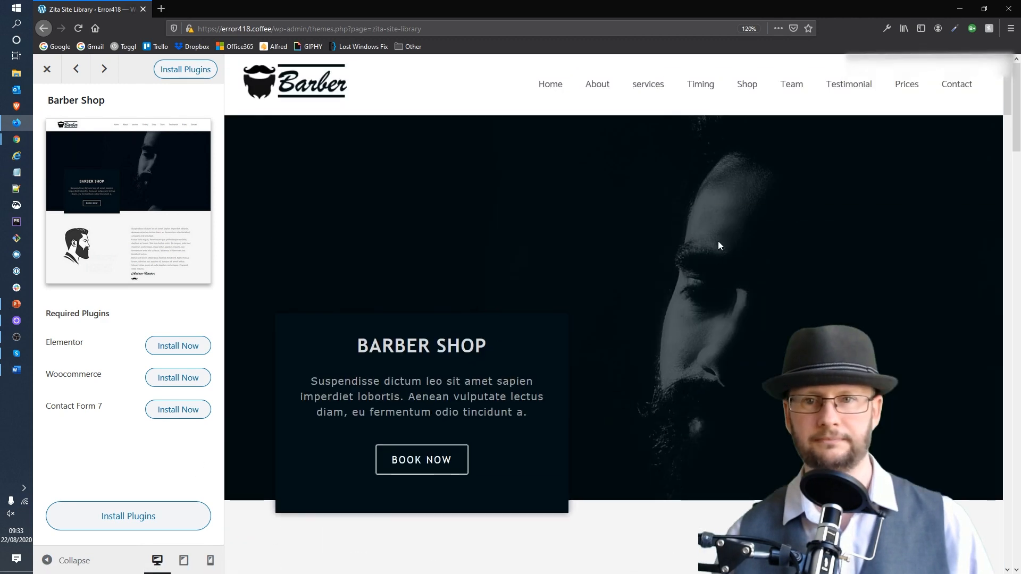
{"action": "left_click", "coordinate": [48, 70]}
Preview the Business starter site, scroll through it, and return to the grid.
{"action": "scroll", "coordinate": [642, 230], "scroll_direction": "down", "scroll_amount": 6}
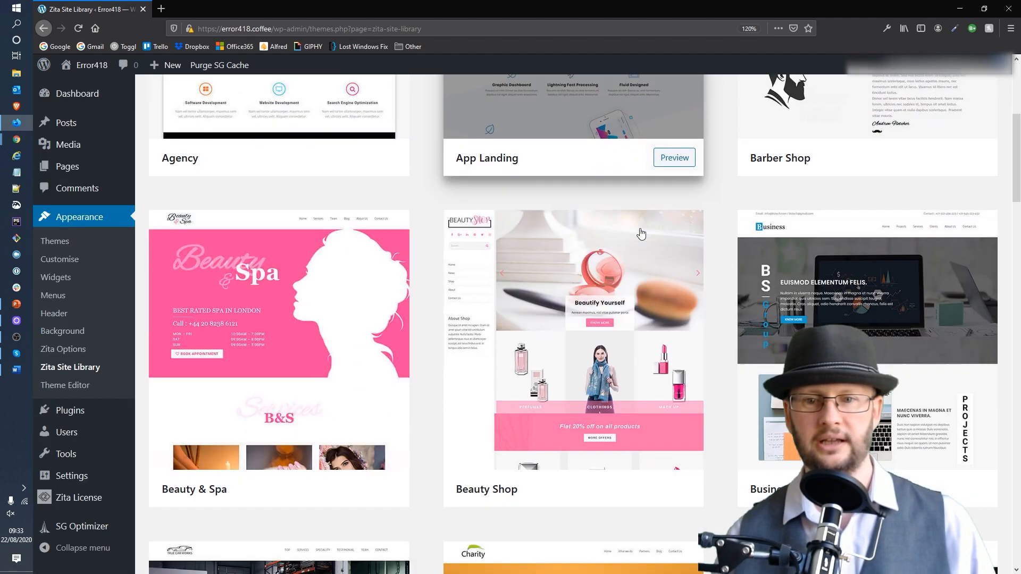
{"action": "scroll", "coordinate": [690, 229], "scroll_direction": "down", "scroll_amount": 3}
{"action": "left_click", "coordinate": [869, 228]}
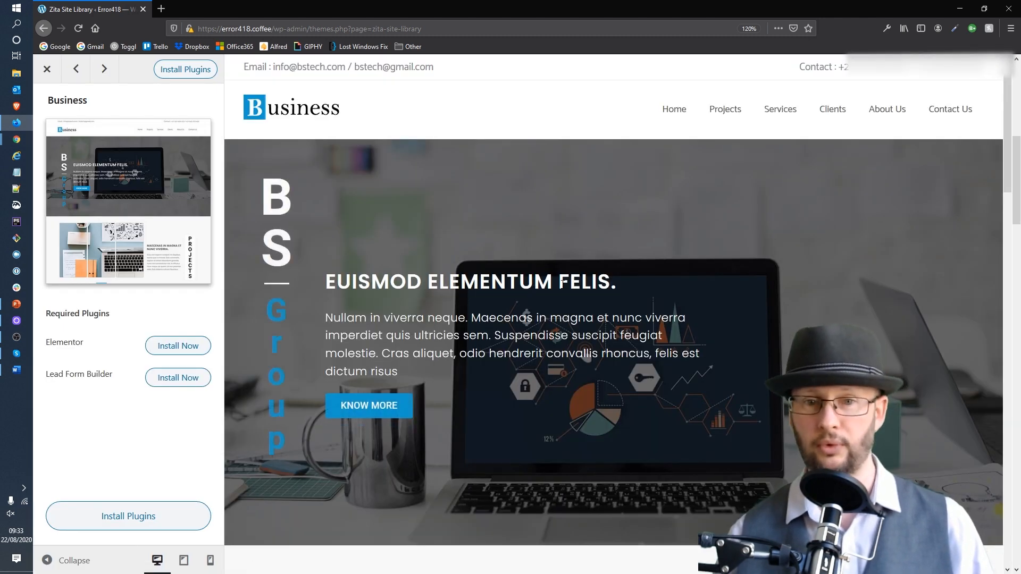
{"action": "scroll", "coordinate": [562, 285], "scroll_direction": "down", "scroll_amount": 1}
{"action": "scroll", "coordinate": [562, 285], "scroll_direction": "down", "scroll_amount": 9}
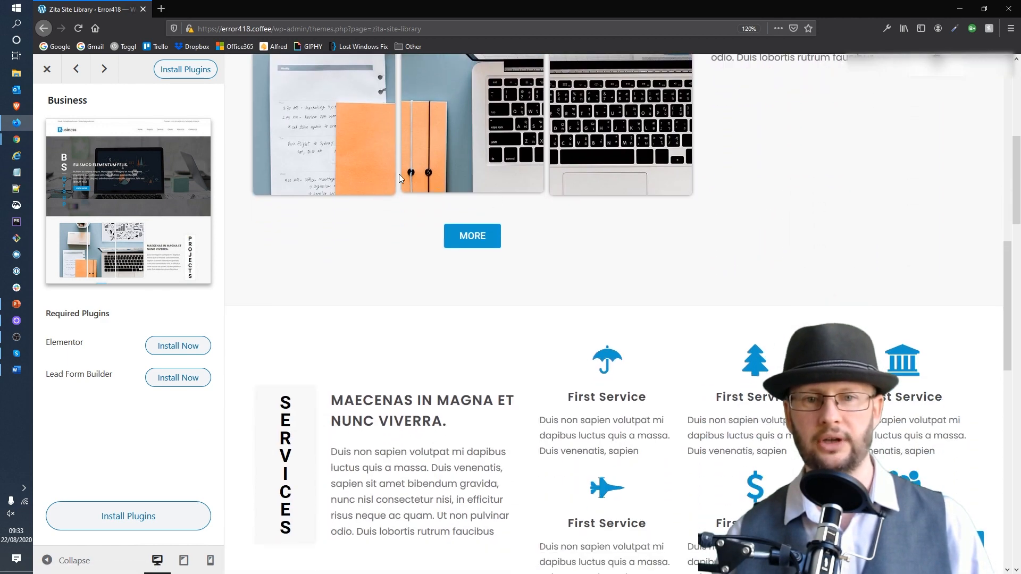
{"action": "scroll", "coordinate": [744, 298], "scroll_direction": "down", "scroll_amount": 2}
{"action": "scroll", "coordinate": [751, 297], "scroll_direction": "down", "scroll_amount": 1}
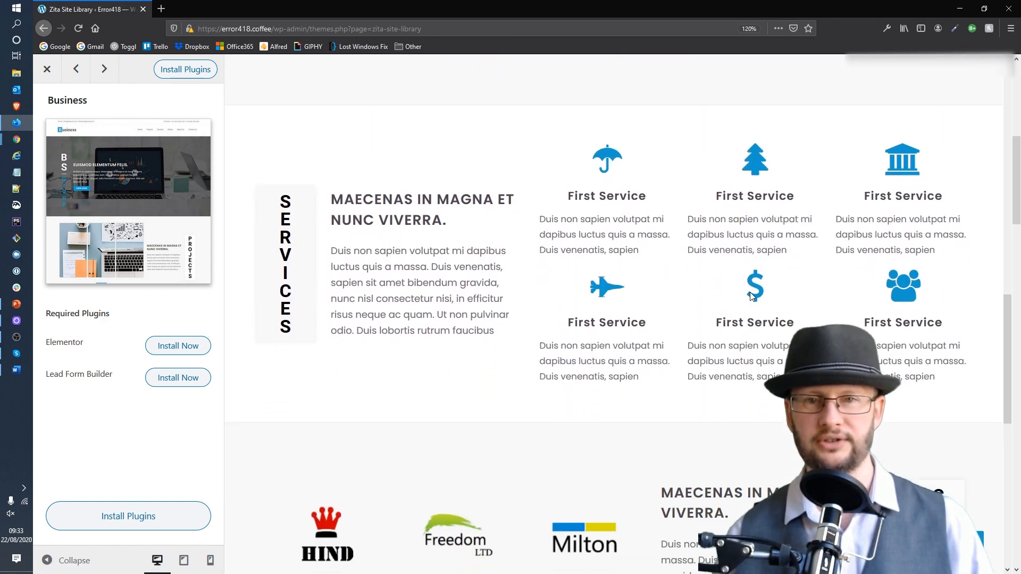
{"action": "scroll", "coordinate": [760, 291], "scroll_direction": "down", "scroll_amount": 3}
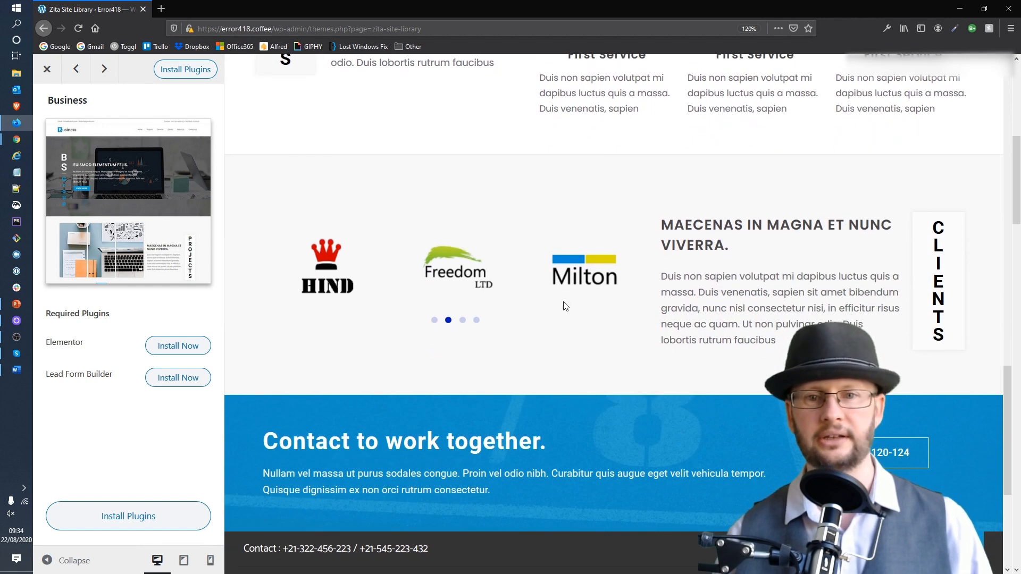
{"action": "scroll", "coordinate": [659, 277], "scroll_direction": "down", "scroll_amount": 3}
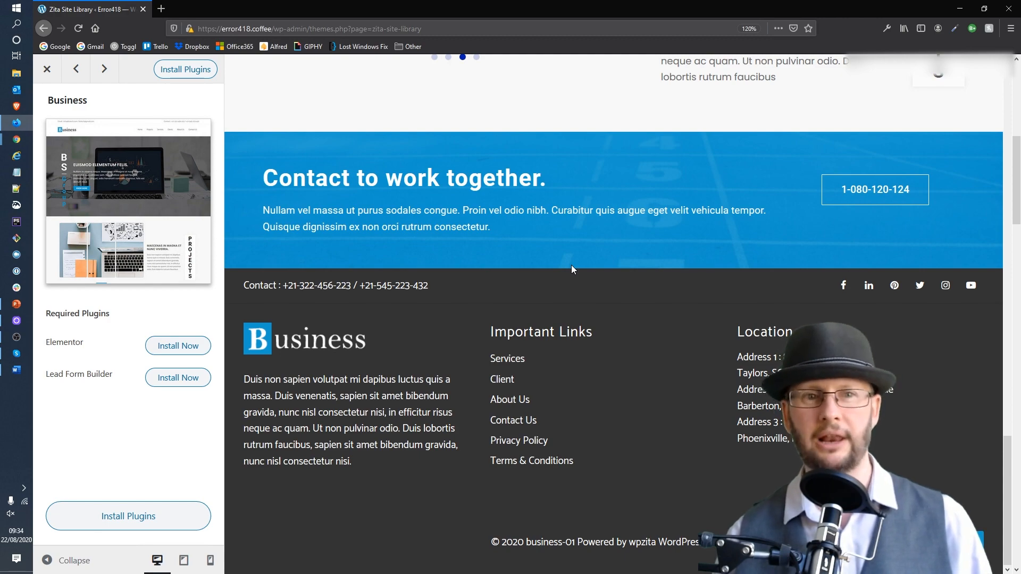
{"action": "scroll", "coordinate": [571, 265], "scroll_direction": "up", "scroll_amount": 6}
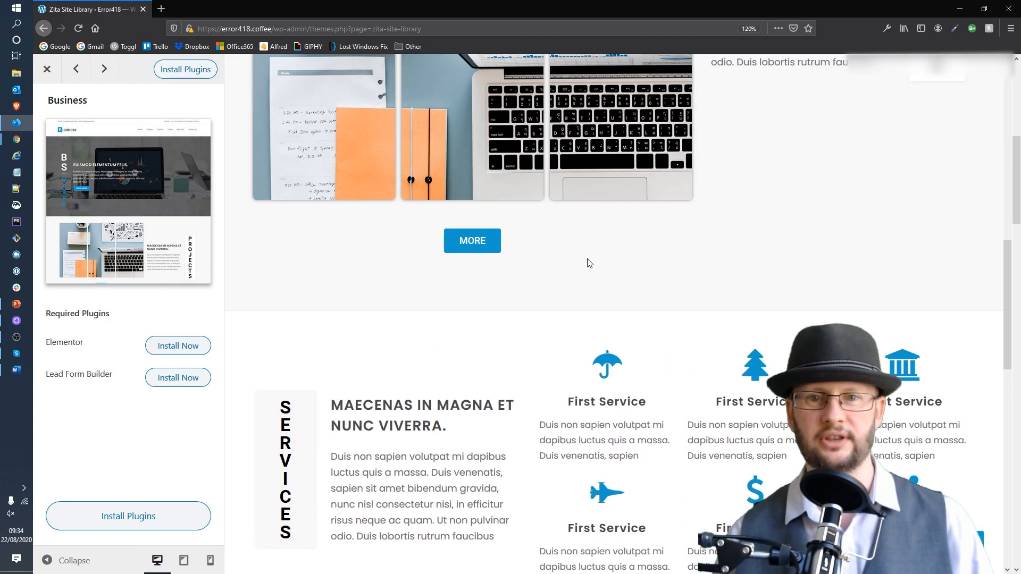
{"action": "scroll", "coordinate": [589, 263], "scroll_direction": "up", "scroll_amount": 6}
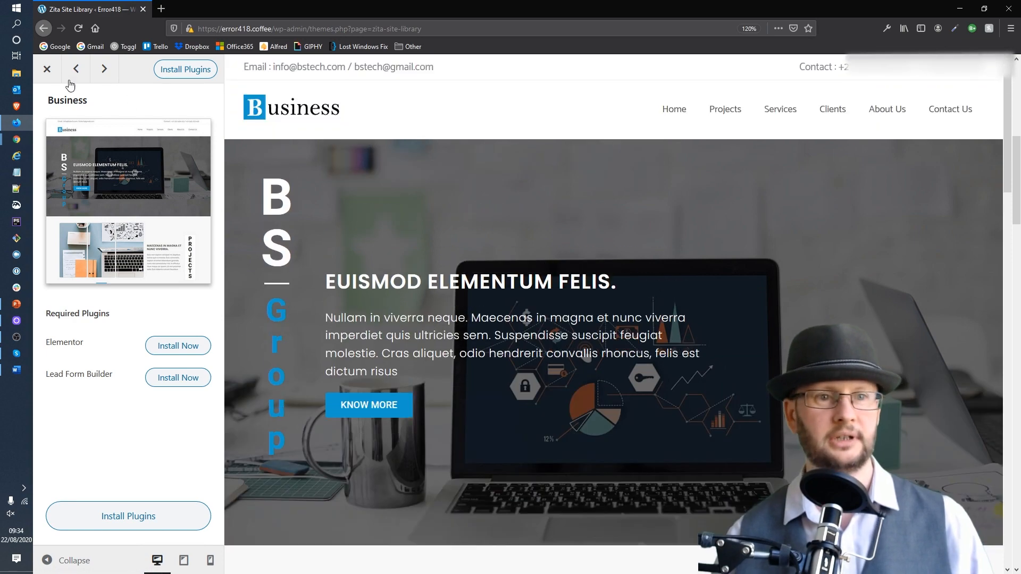
{"action": "left_click", "coordinate": [47, 70]}
Scroll down the library grid to the Wine Shop card near the end.
{"action": "scroll", "coordinate": [742, 221], "scroll_direction": "down", "scroll_amount": 4}
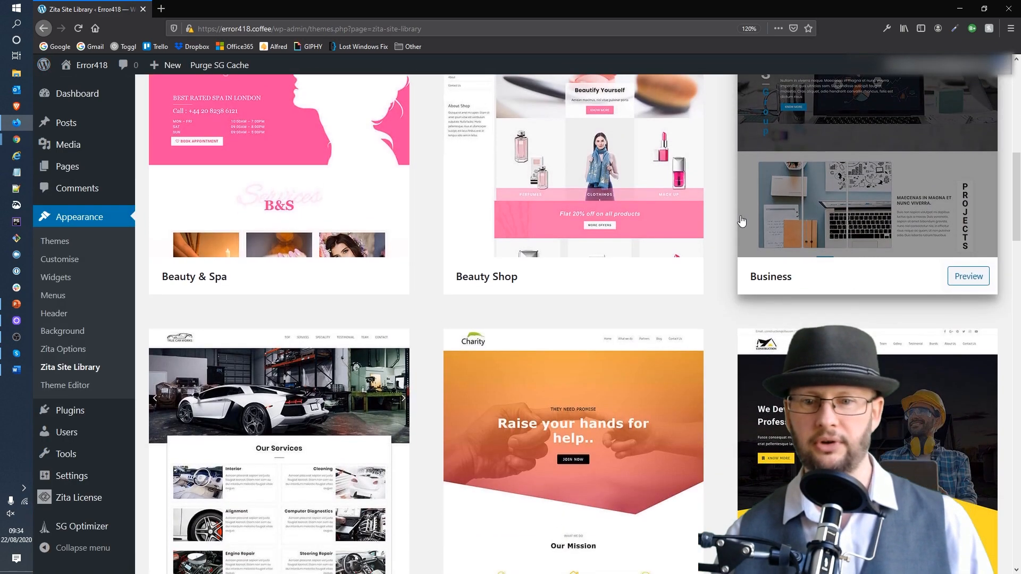
{"action": "scroll", "coordinate": [743, 221], "scroll_direction": "down", "scroll_amount": 10}
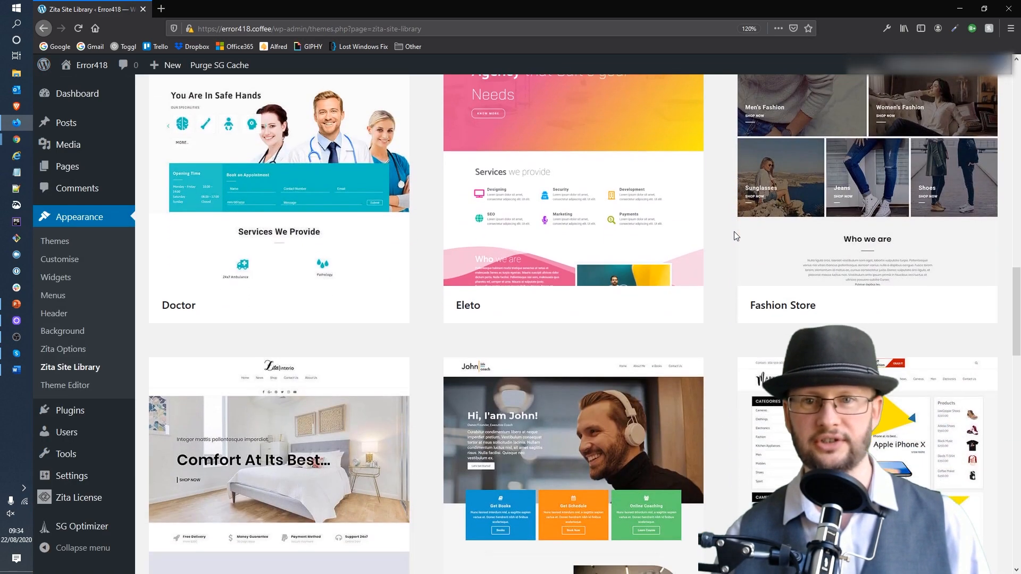
{"action": "scroll", "coordinate": [731, 237], "scroll_direction": "down", "scroll_amount": 14}
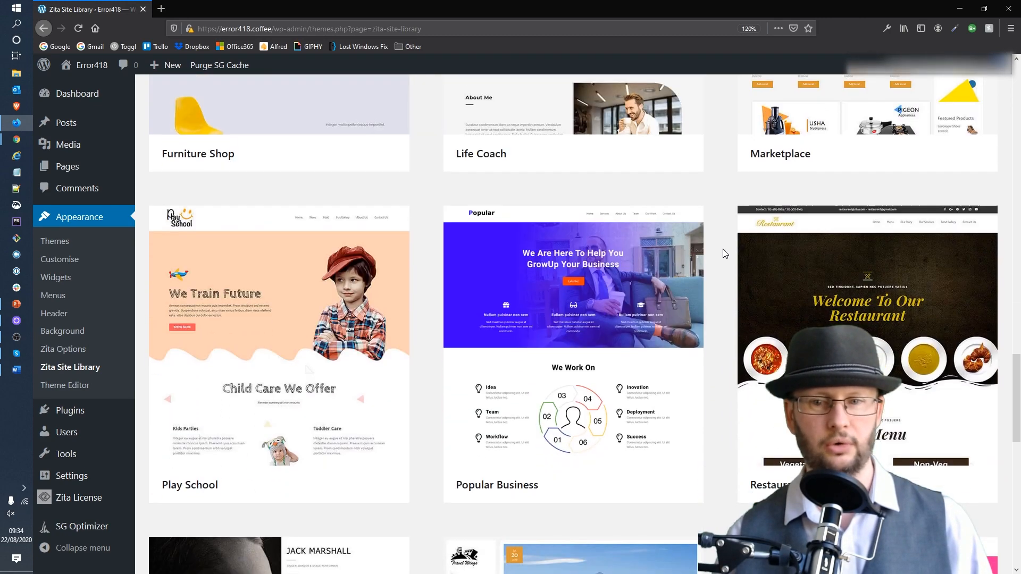
{"action": "scroll", "coordinate": [721, 254], "scroll_direction": "down", "scroll_amount": 6}
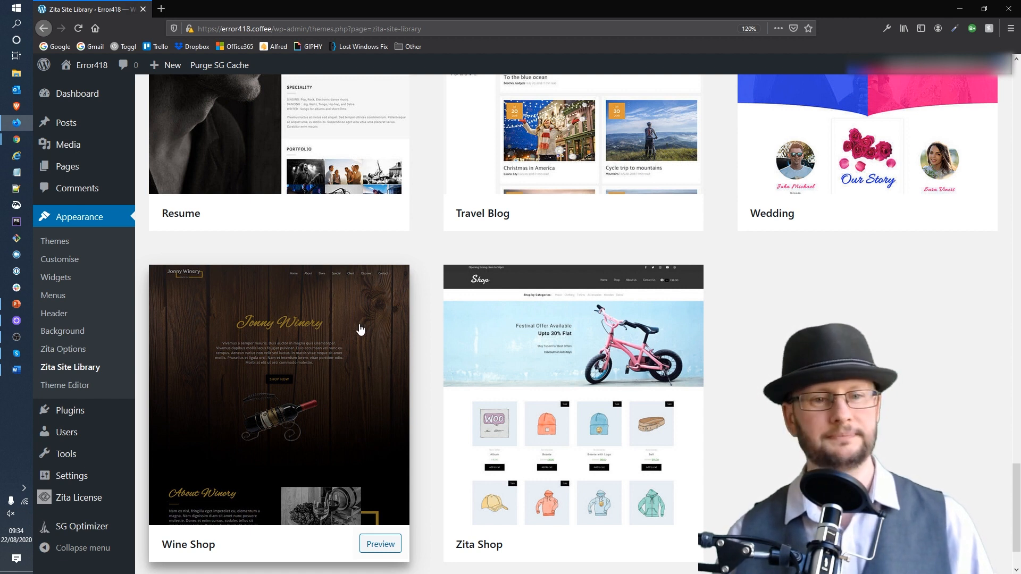
{"action": "left_click", "coordinate": [360, 329]}
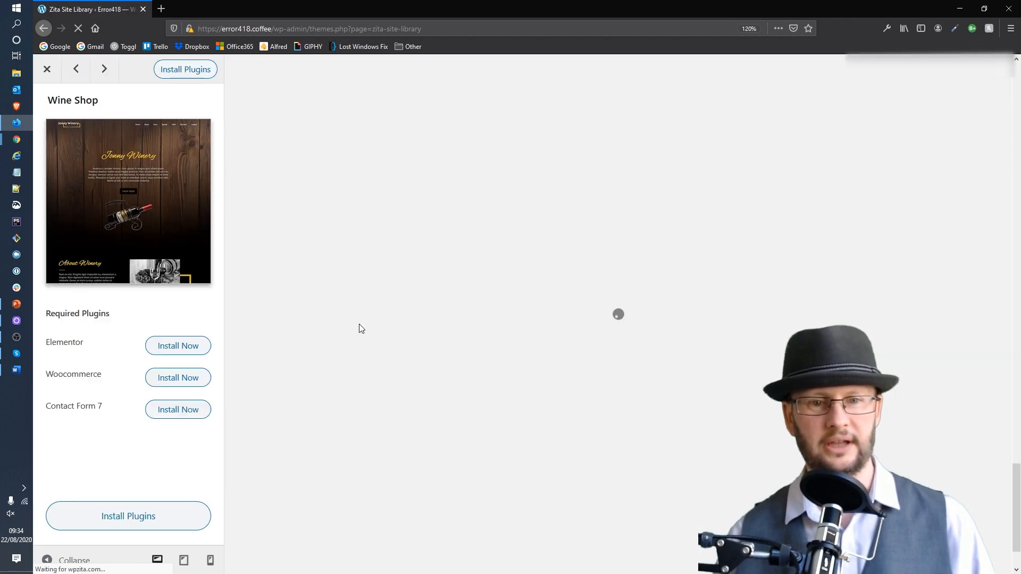
{"action": "scroll", "coordinate": [755, 260], "scroll_direction": "down", "scroll_amount": 7}
{"action": "scroll", "coordinate": [744, 277], "scroll_direction": "down", "scroll_amount": 10}
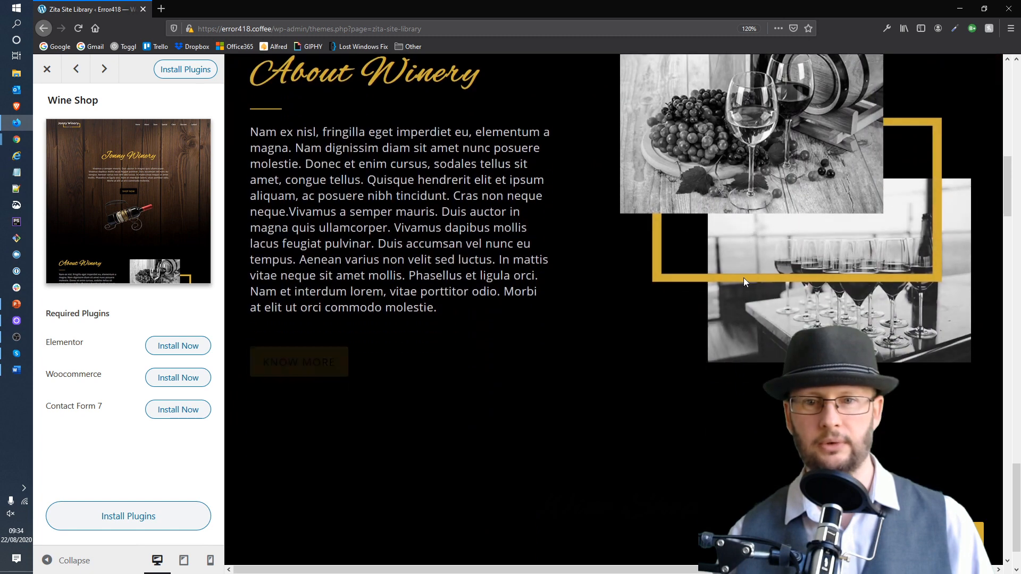
{"action": "scroll", "coordinate": [739, 292], "scroll_direction": "down", "scroll_amount": 10}
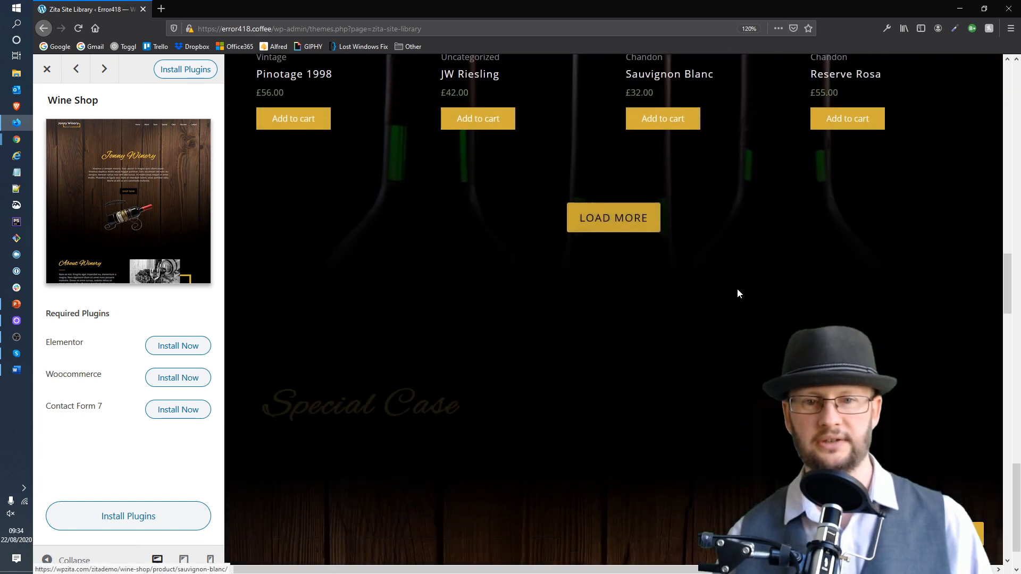
{"action": "scroll", "coordinate": [742, 293], "scroll_direction": "down", "scroll_amount": 3}
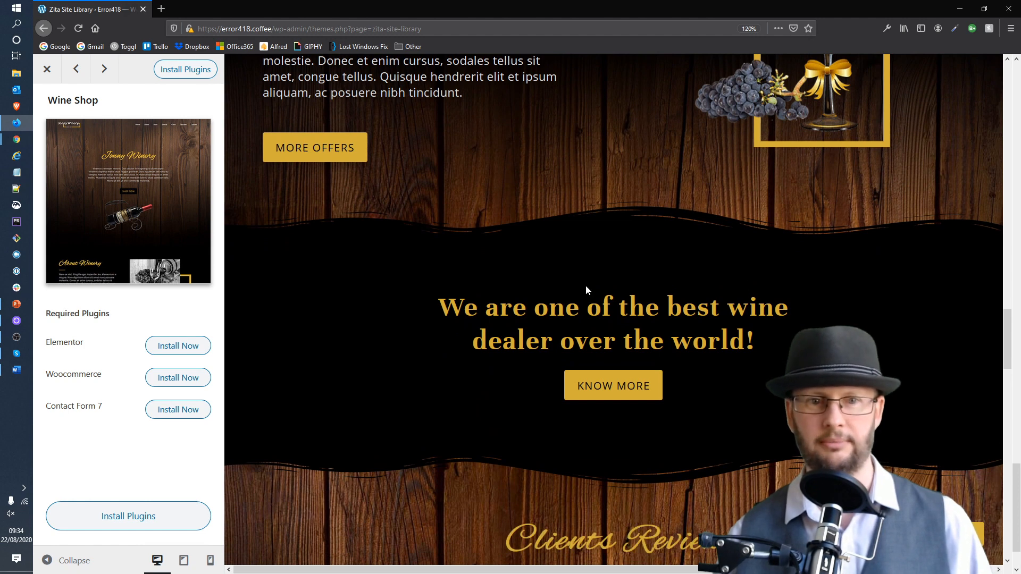
{"action": "scroll", "coordinate": [588, 289], "scroll_direction": "down", "scroll_amount": 7}
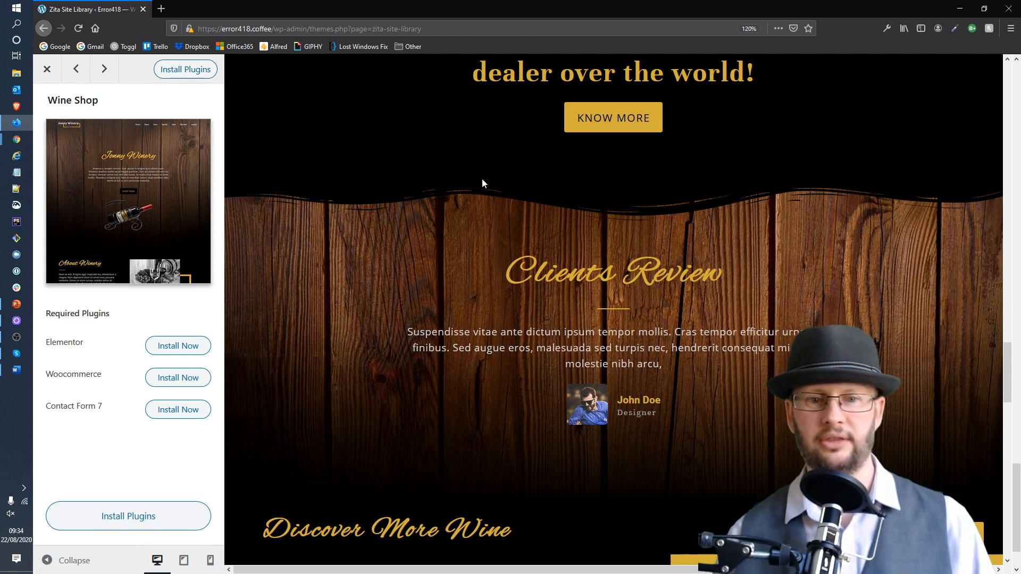
{"action": "scroll", "coordinate": [483, 183], "scroll_direction": "down", "scroll_amount": 5}
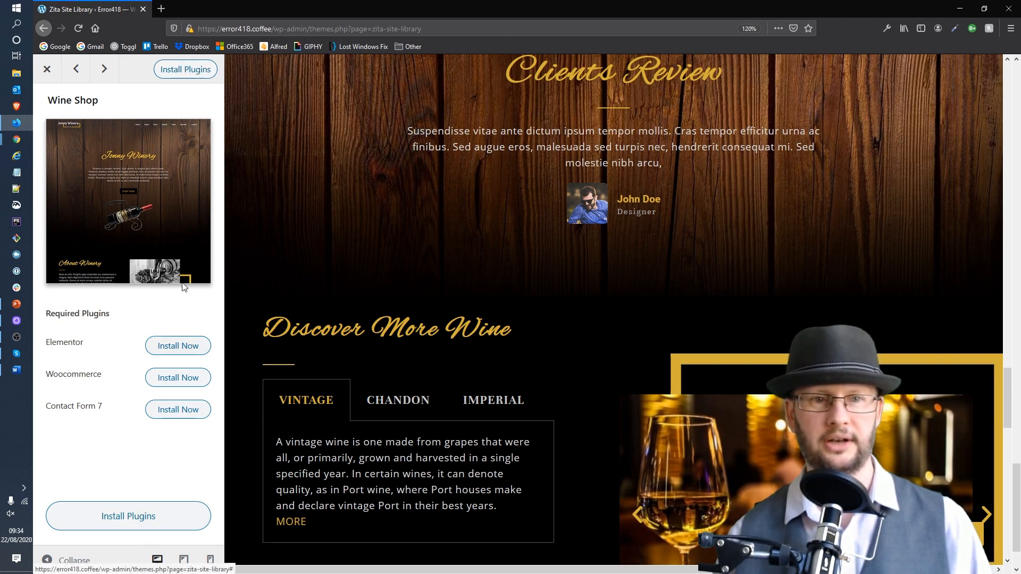
Install and activate Elementor, WooCommerce and Contact Form 7 via Install Plugins.
{"action": "left_click", "coordinate": [199, 72]}
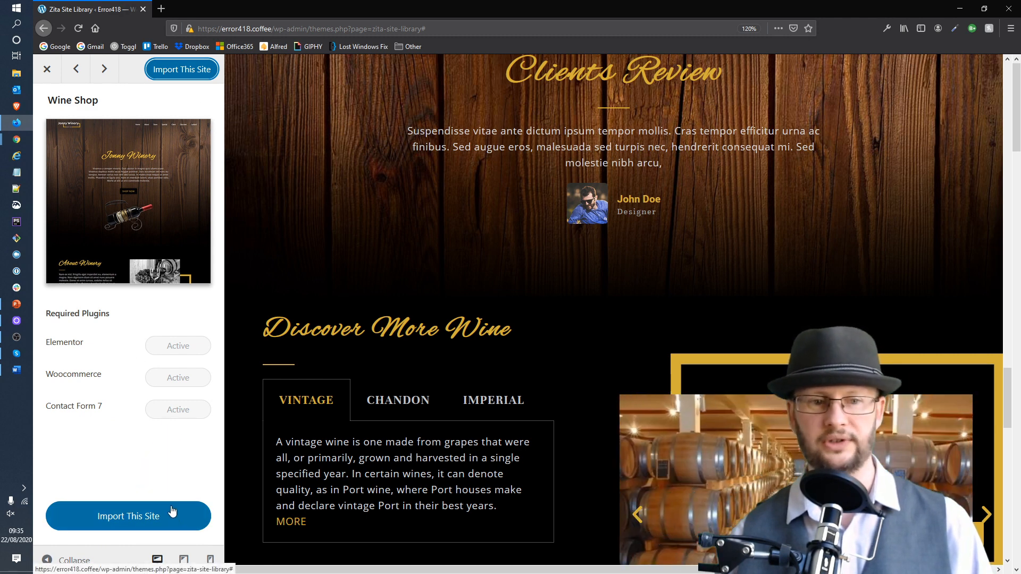
Import the Wine Shop starter site and confirm the Executing Demo Import prompt.
{"action": "left_click", "coordinate": [169, 525]}
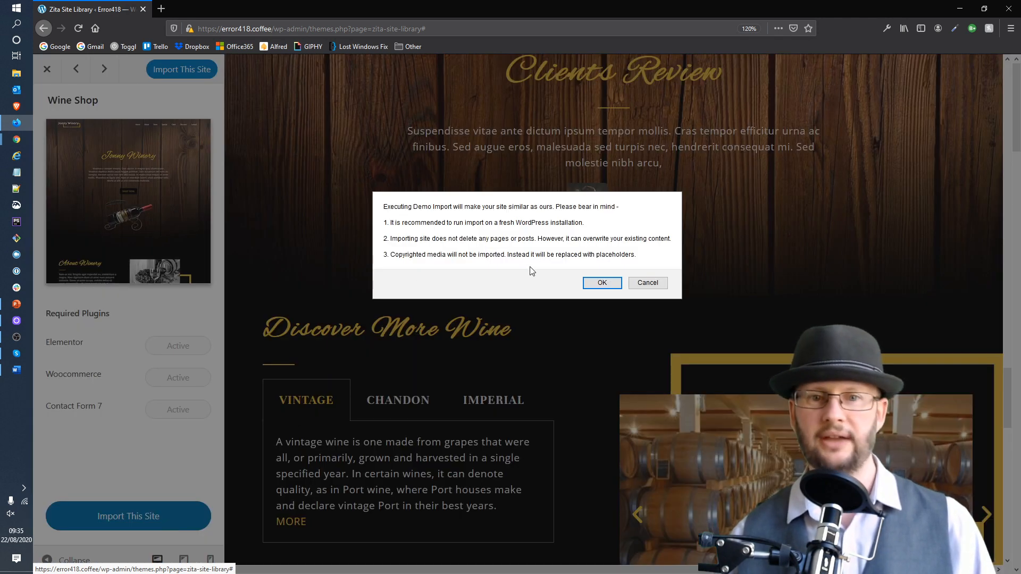
{"action": "left_click", "coordinate": [598, 285]}
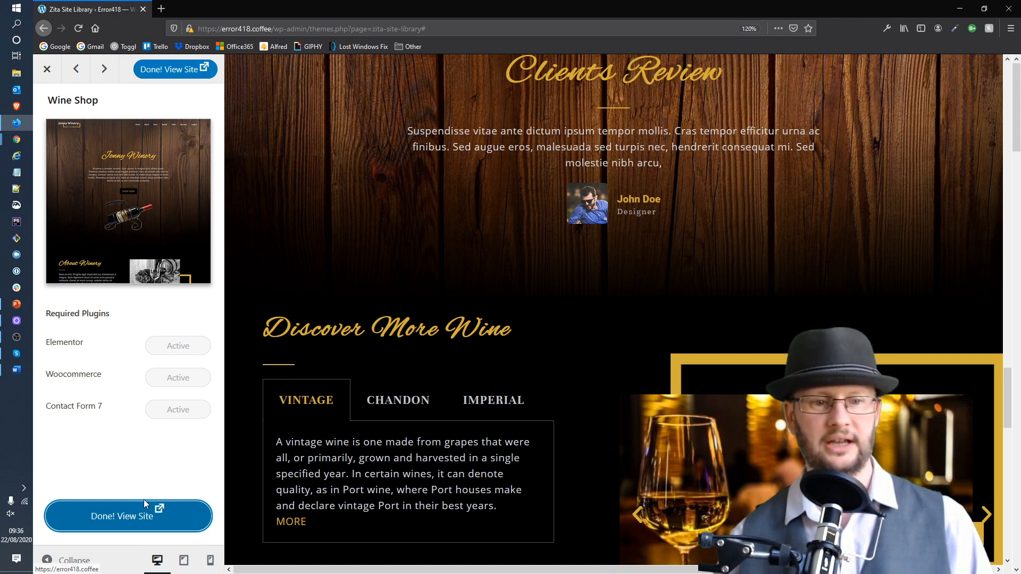
{"action": "left_click", "coordinate": [121, 517]}
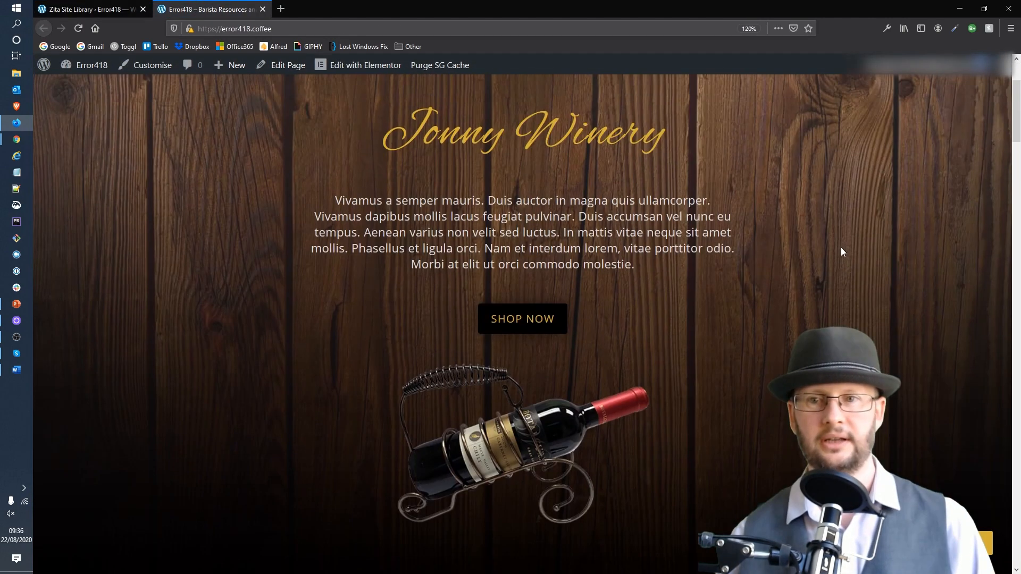
{"action": "scroll", "coordinate": [843, 217], "scroll_direction": "down", "scroll_amount": 5}
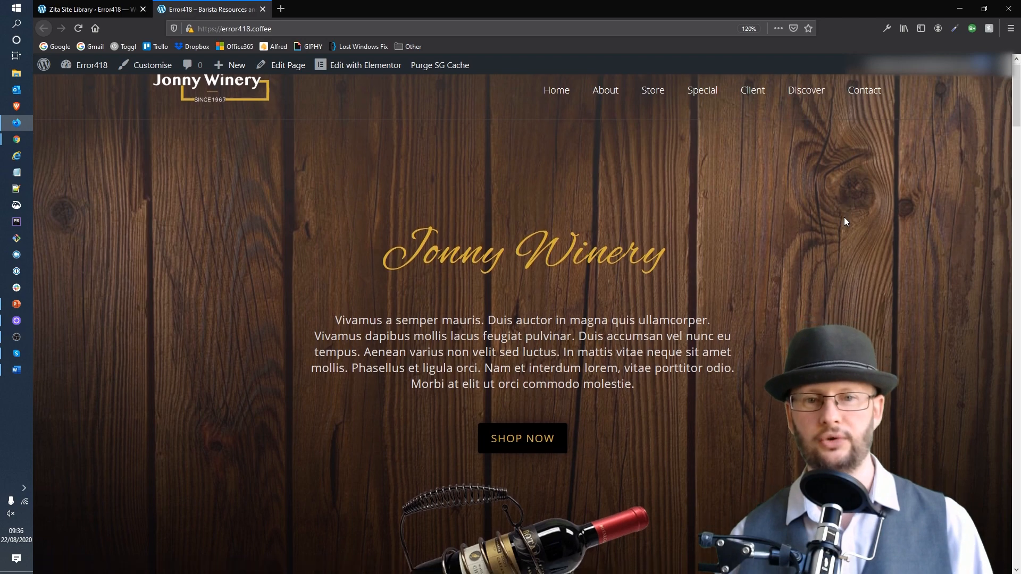
{"action": "scroll", "coordinate": [833, 229], "scroll_direction": "down", "scroll_amount": 12}
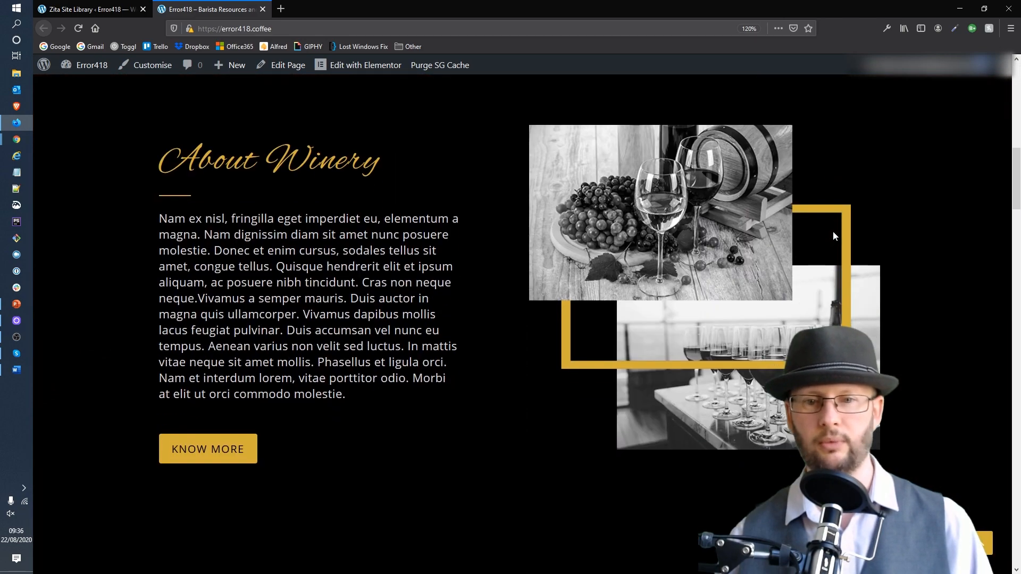
{"action": "scroll", "coordinate": [834, 236], "scroll_direction": "down", "scroll_amount": 15}
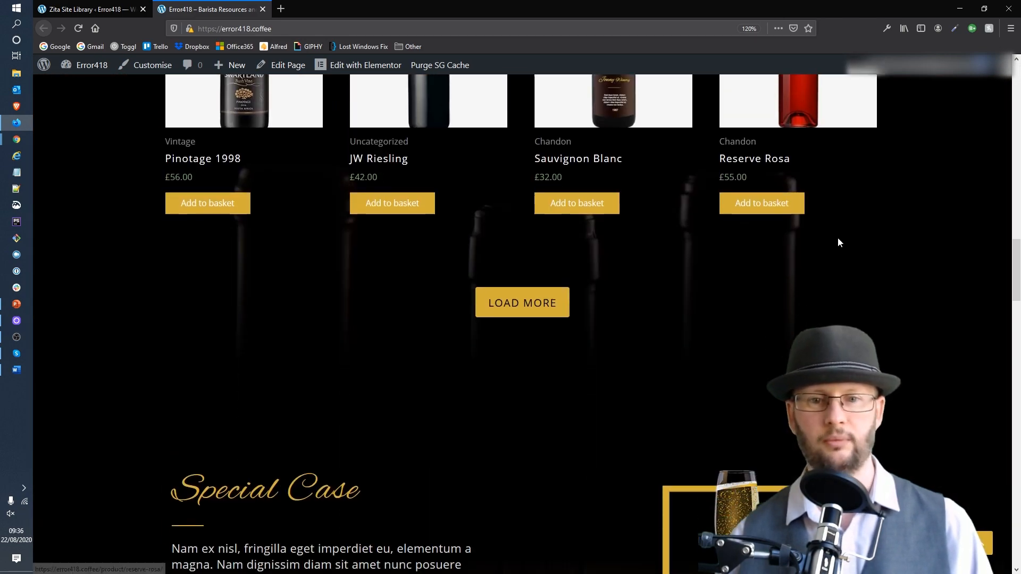
{"action": "scroll", "coordinate": [840, 239], "scroll_direction": "down", "scroll_amount": 5}
{"action": "scroll", "coordinate": [841, 240], "scroll_direction": "up", "scroll_amount": 20}
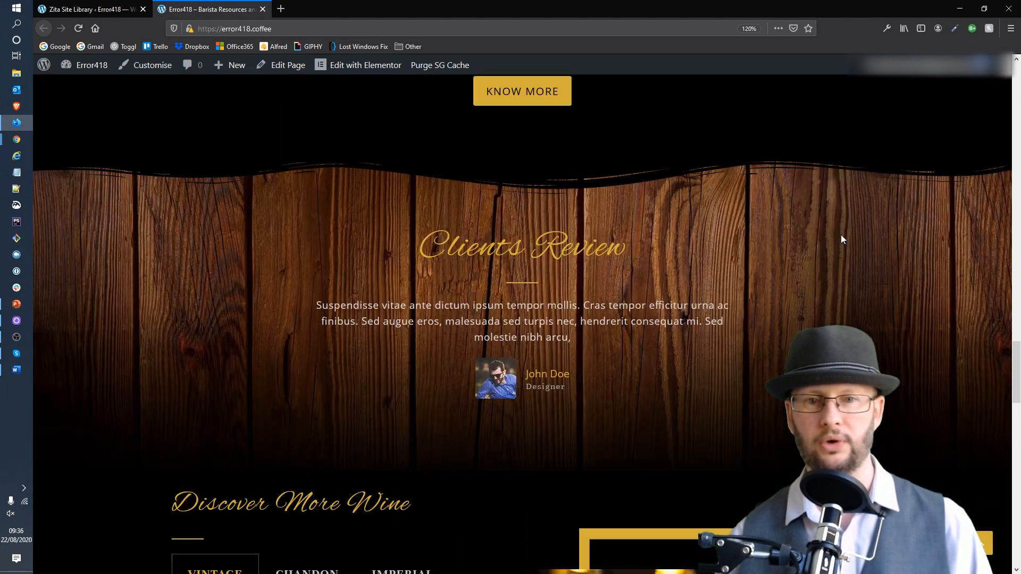
{"action": "scroll", "coordinate": [848, 241], "scroll_direction": "up", "scroll_amount": 12}
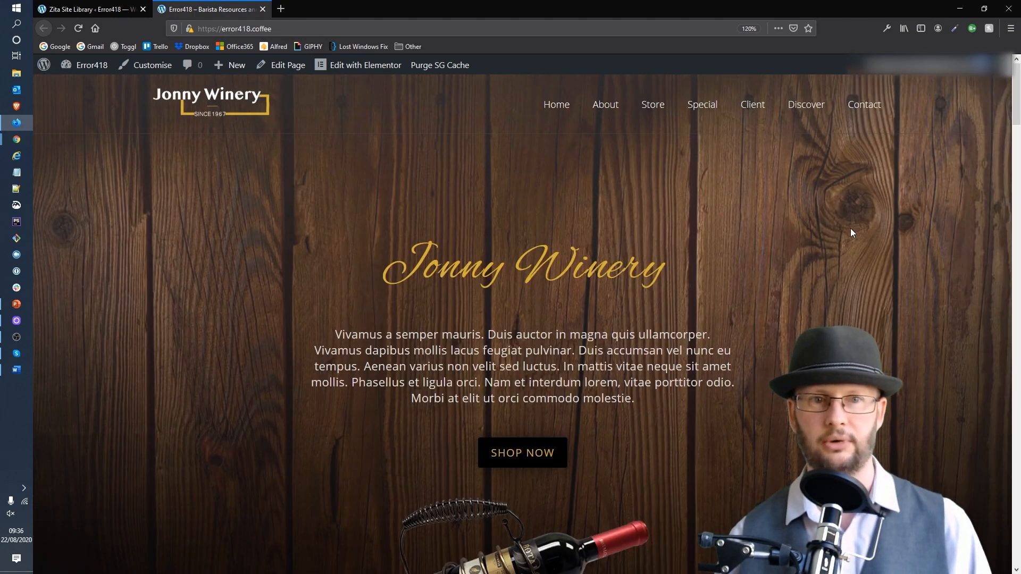
Close the live site and the Wine Shop preview, and go to the Pages list.
{"action": "left_click", "coordinate": [263, 9]}
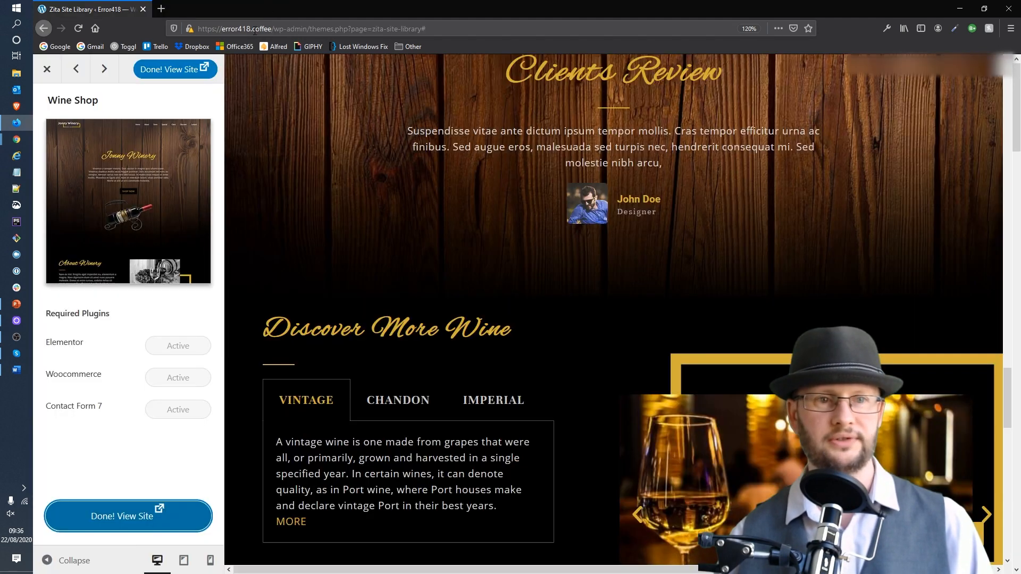
{"action": "left_click", "coordinate": [47, 69]}
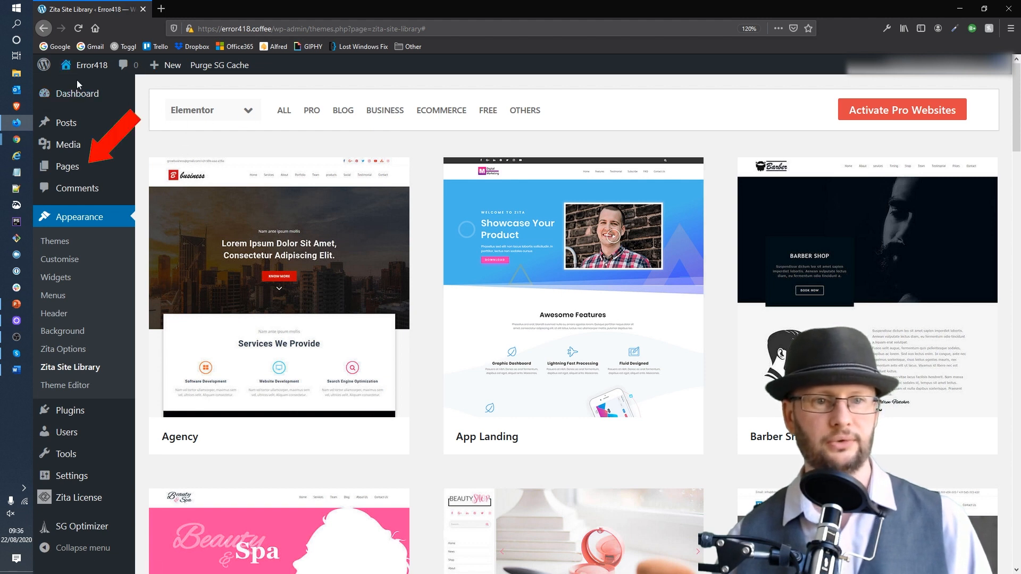
{"action": "mouse_move", "coordinate": [76, 172]}
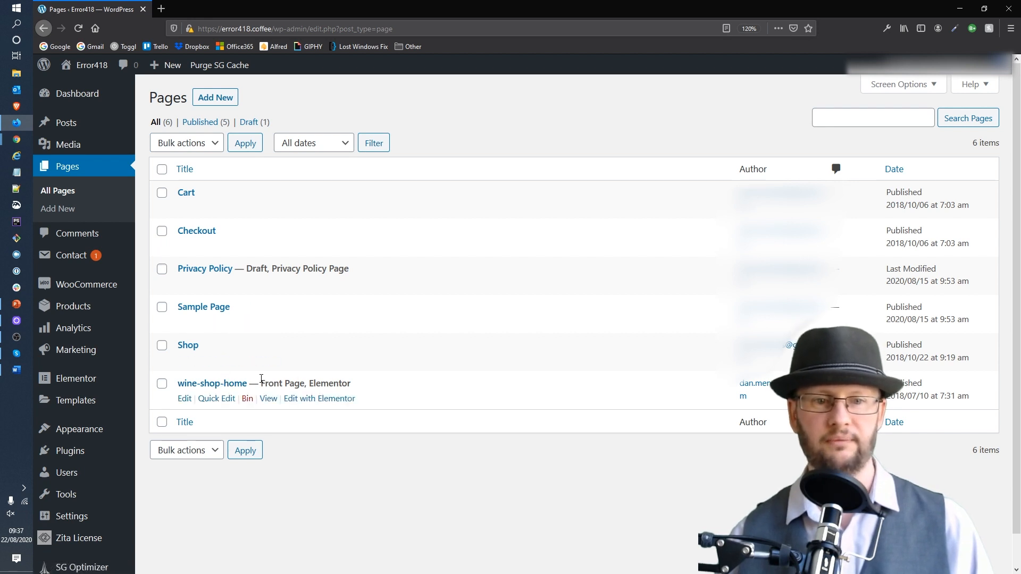
Highlight the 'Front Page' and 'Elementor' labels on the wine-shop-home row.
{"action": "left_click_drag", "start_coordinate": [261, 383], "coordinate": [298, 384]}
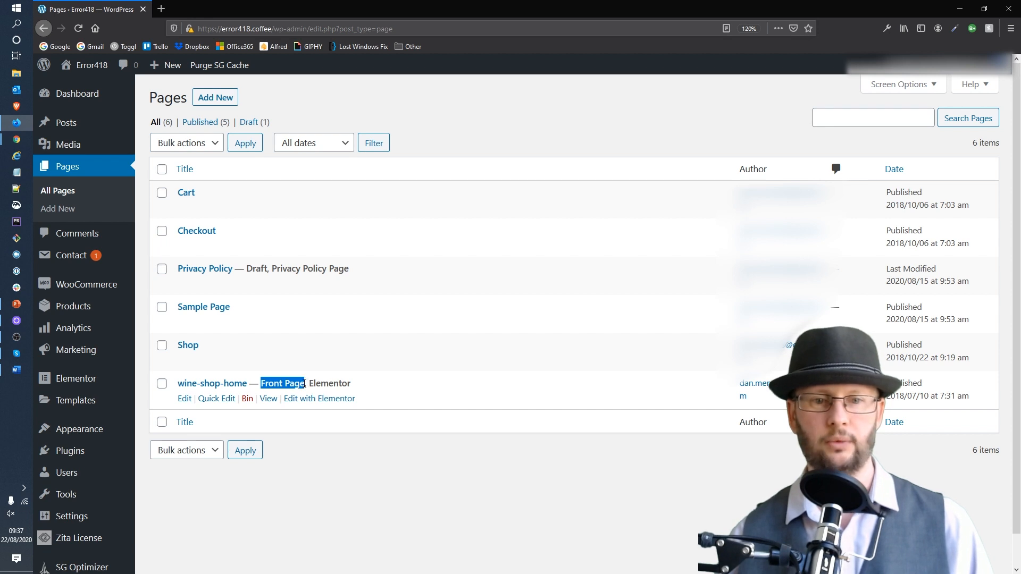
{"action": "left_click", "coordinate": [321, 385]}
{"action": "left_click_drag", "start_coordinate": [372, 384], "coordinate": [300, 384]}
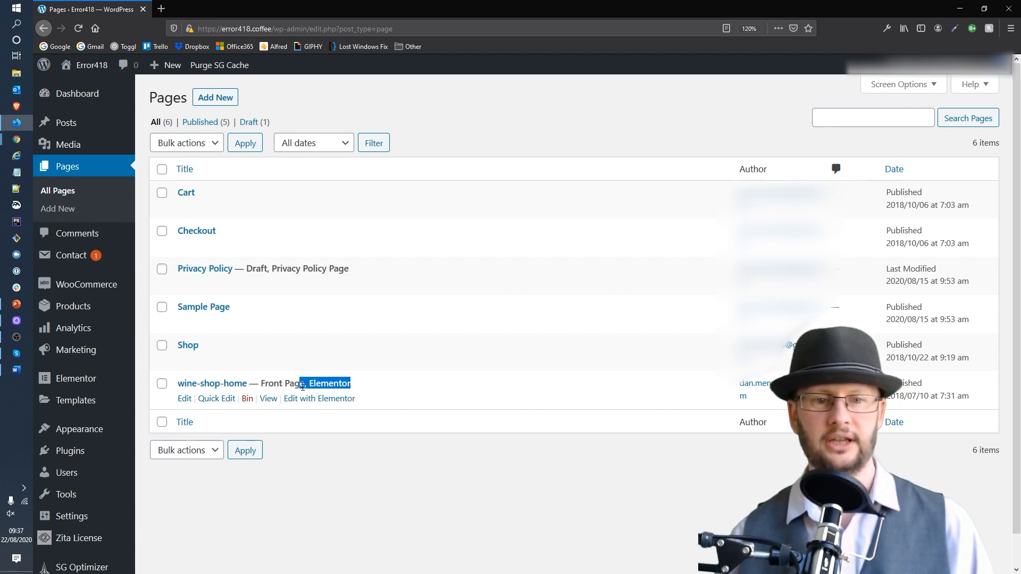
{"action": "left_click", "coordinate": [393, 392]}
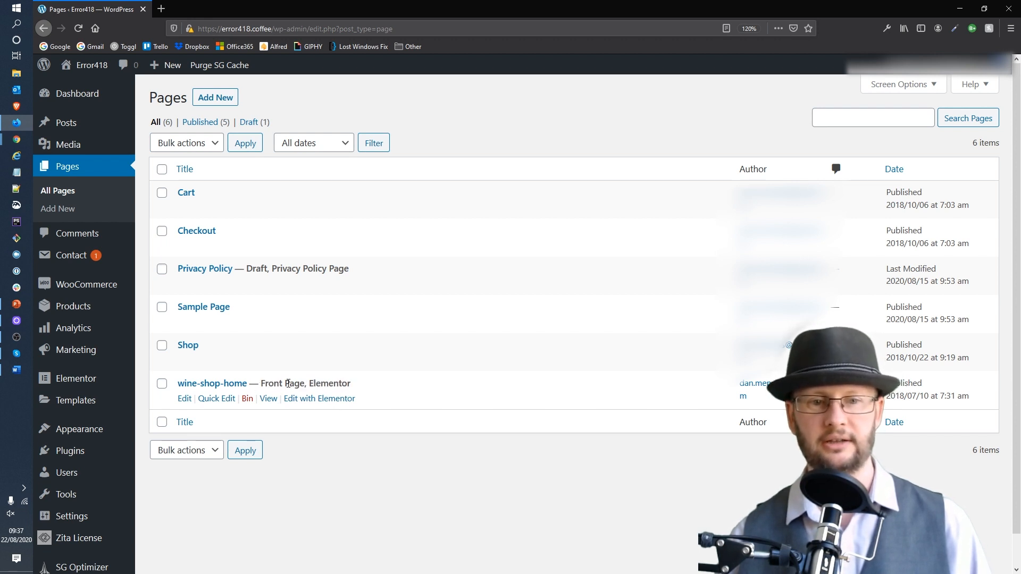
Edit wine-shop-home with Elementor and dismiss the Flexbox Changes notice with 'Got It'.
{"action": "left_click", "coordinate": [321, 400]}
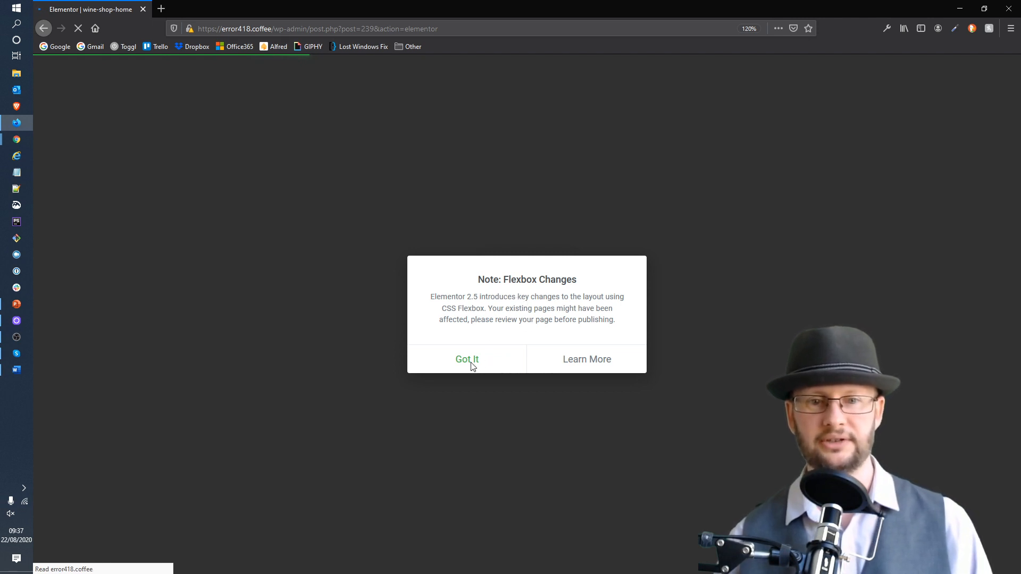
{"action": "left_click", "coordinate": [488, 362]}
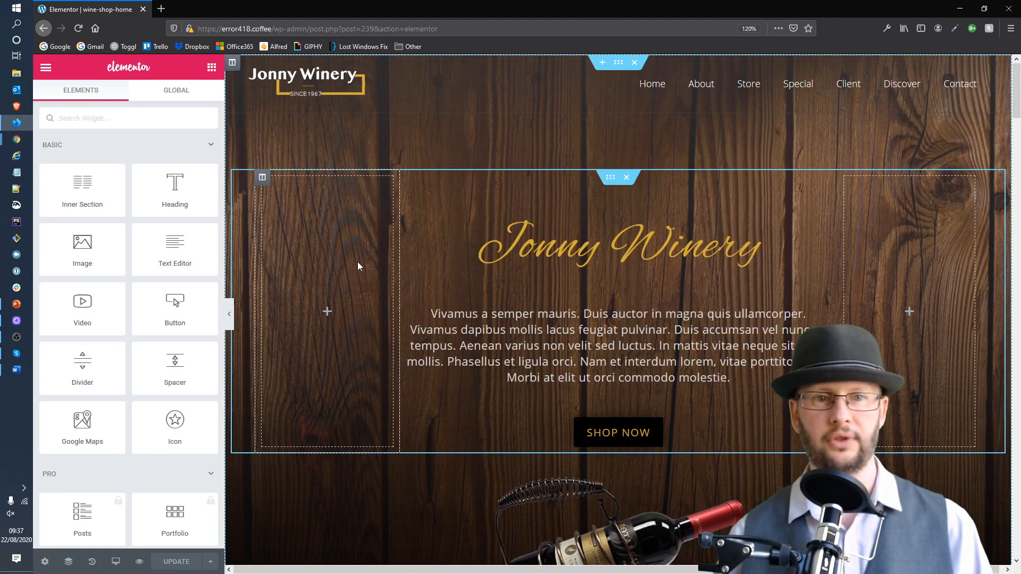
Scroll the editor preview down to the Wine Shop section with its Load More button.
{"action": "scroll", "coordinate": [357, 262], "scroll_direction": "down", "scroll_amount": 3}
{"action": "scroll", "coordinate": [357, 262], "scroll_direction": "up", "scroll_amount": 3}
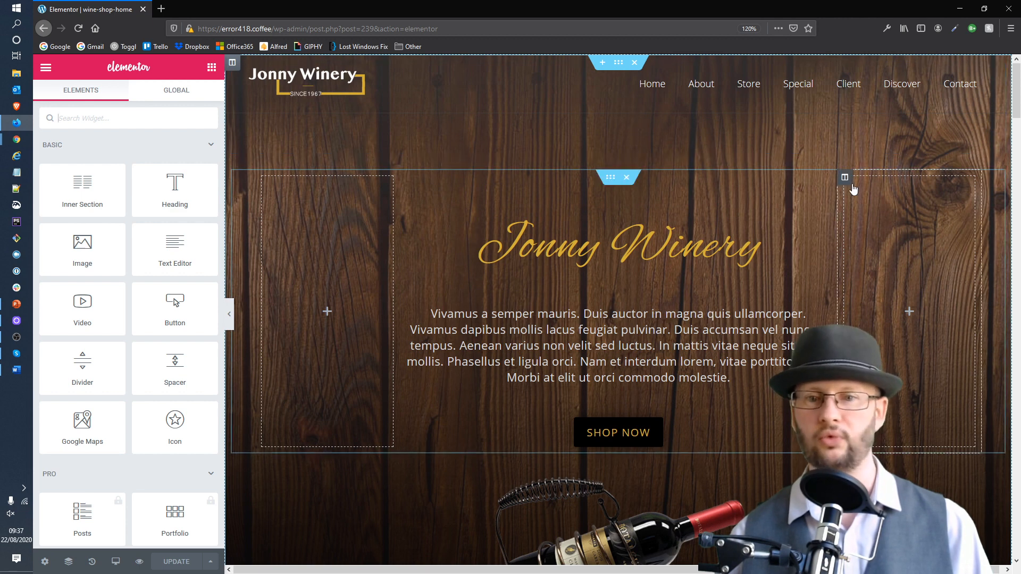
{"action": "scroll", "coordinate": [710, 185], "scroll_direction": "down", "scroll_amount": 2}
{"action": "scroll", "coordinate": [708, 181], "scroll_direction": "down", "scroll_amount": 8}
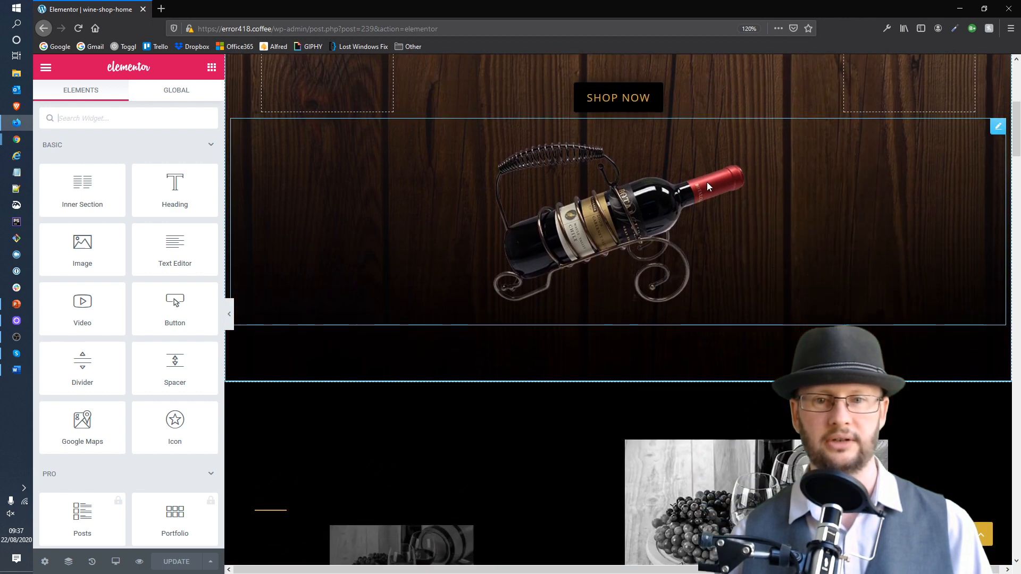
{"action": "scroll", "coordinate": [730, 167], "scroll_direction": "down", "scroll_amount": 7}
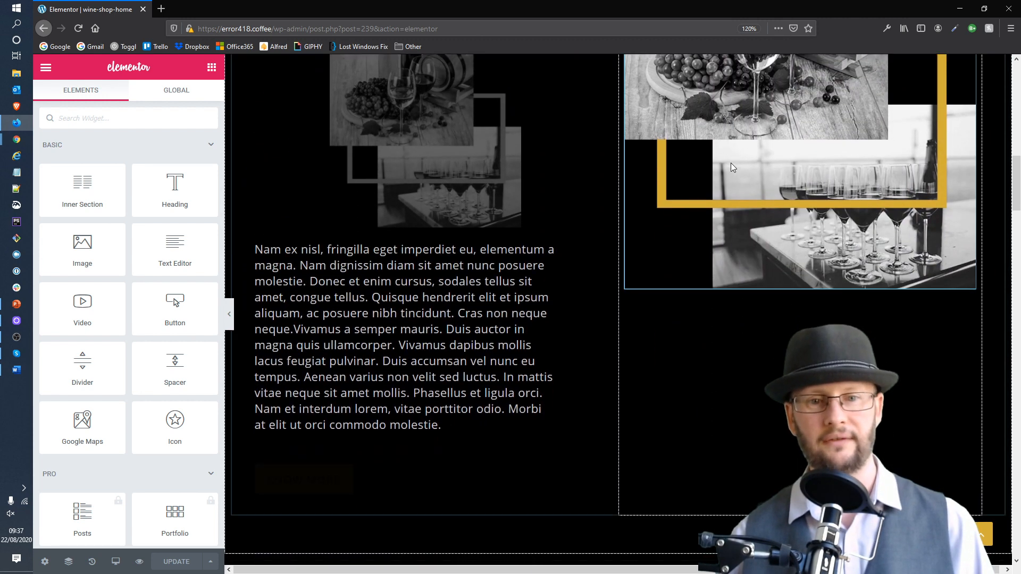
{"action": "scroll", "coordinate": [731, 167], "scroll_direction": "down", "scroll_amount": 3}
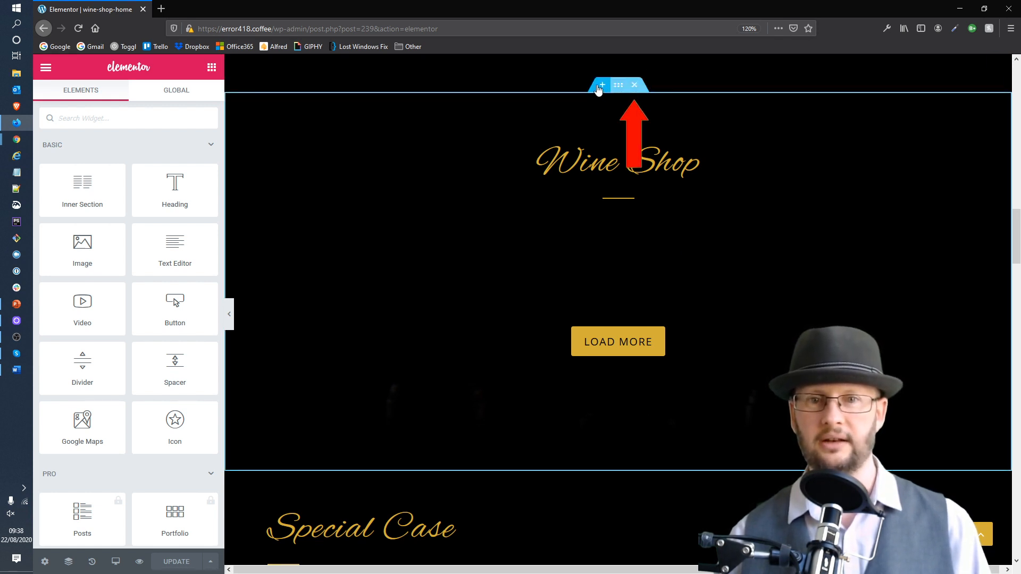
Delete the Wine Shop and Google Map sections, then scroll back up to the Jonny Winery hero.
{"action": "left_click", "coordinate": [635, 86]}
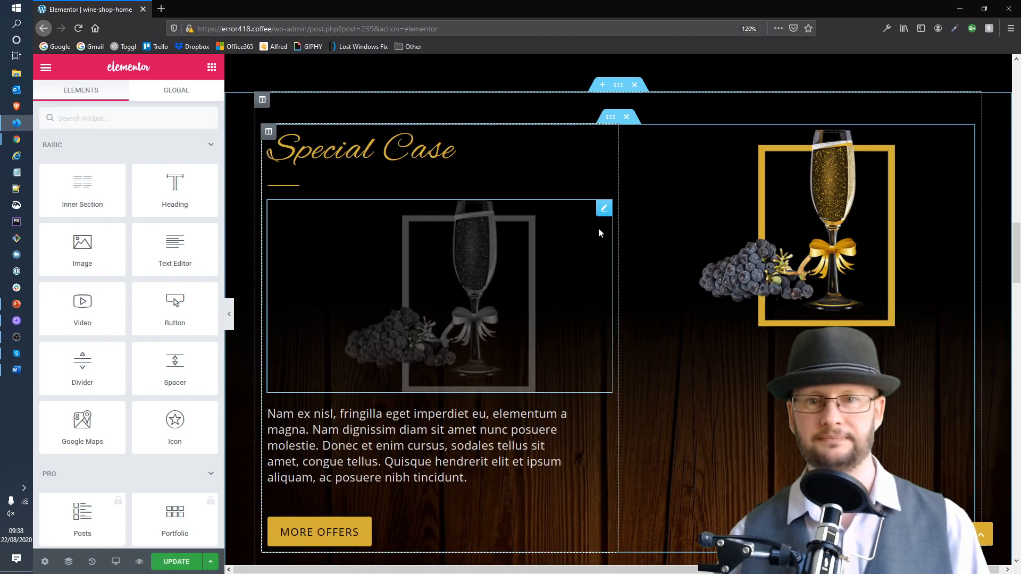
{"action": "scroll", "coordinate": [777, 205], "scroll_direction": "down", "scroll_amount": 6}
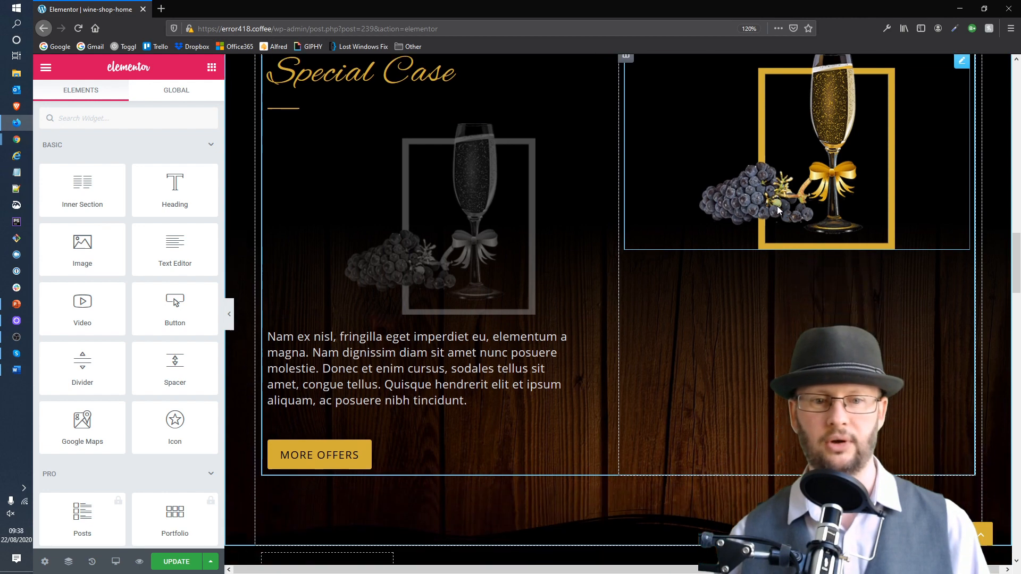
{"action": "scroll", "coordinate": [768, 207], "scroll_direction": "down", "scroll_amount": 12}
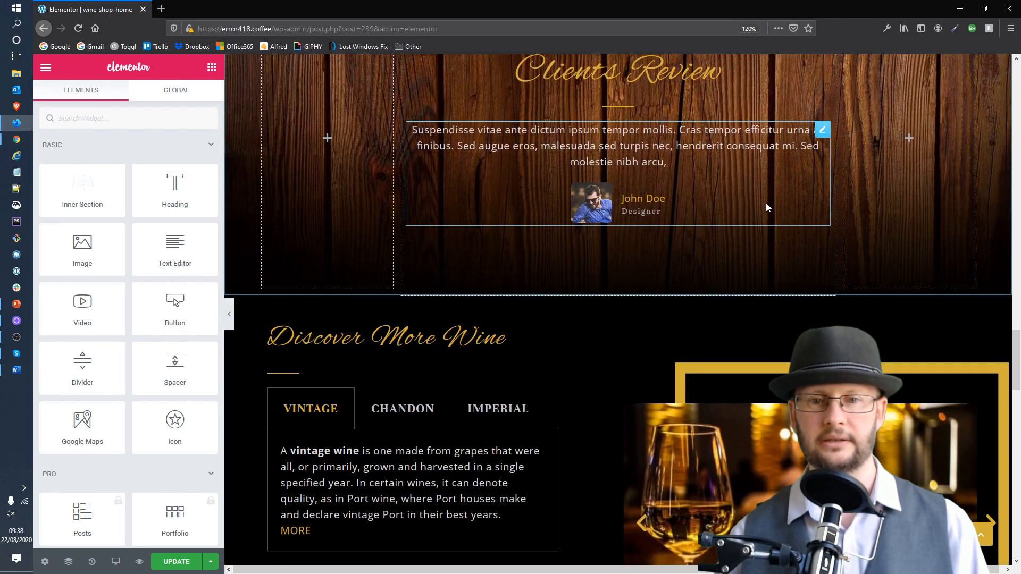
{"action": "scroll", "coordinate": [766, 207], "scroll_direction": "down", "scroll_amount": 10}
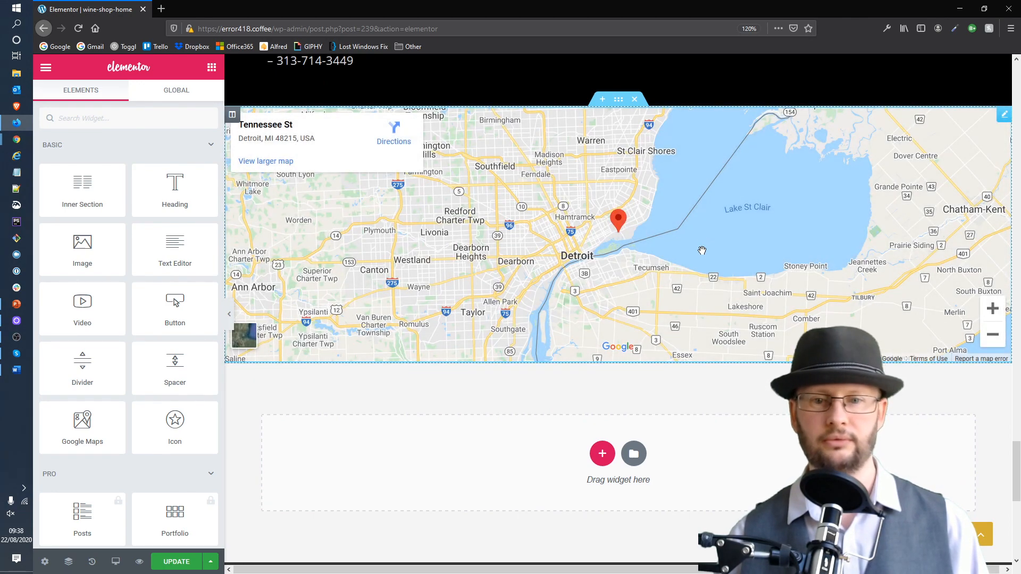
{"action": "left_click", "coordinate": [633, 100]}
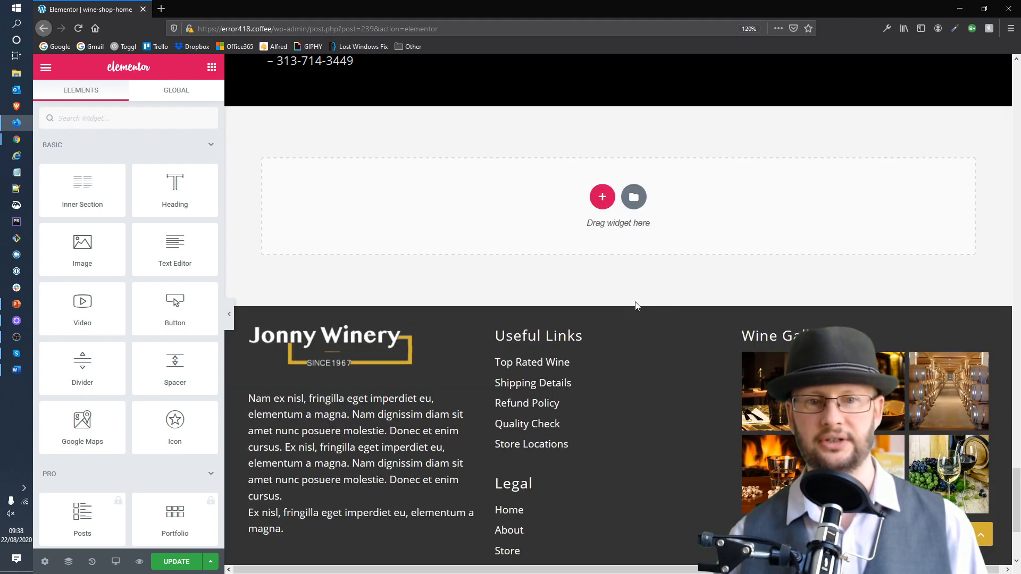
{"action": "scroll", "coordinate": [387, 258], "scroll_direction": "up", "scroll_amount": 15}
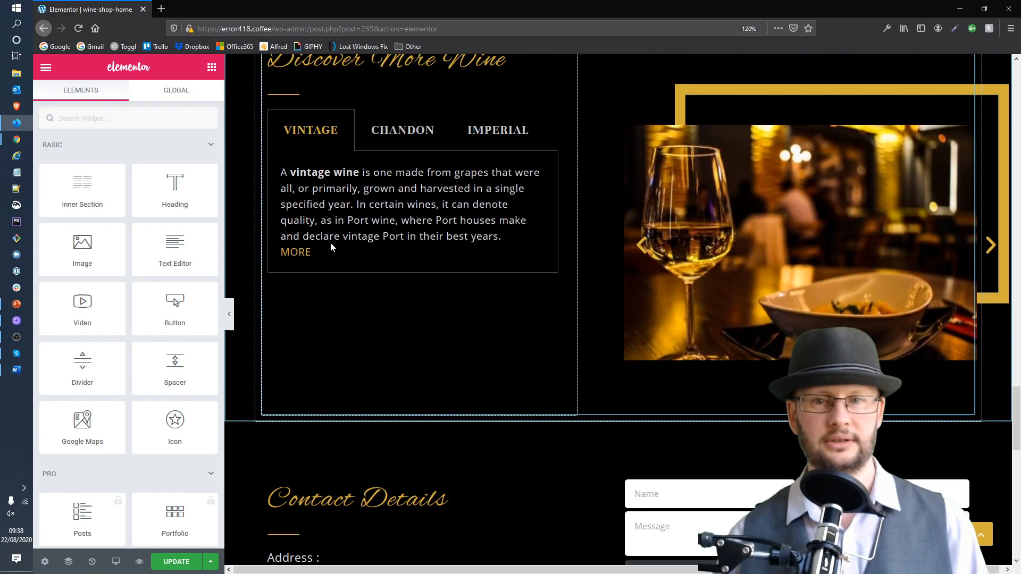
{"action": "scroll", "coordinate": [338, 242], "scroll_direction": "up", "scroll_amount": 15}
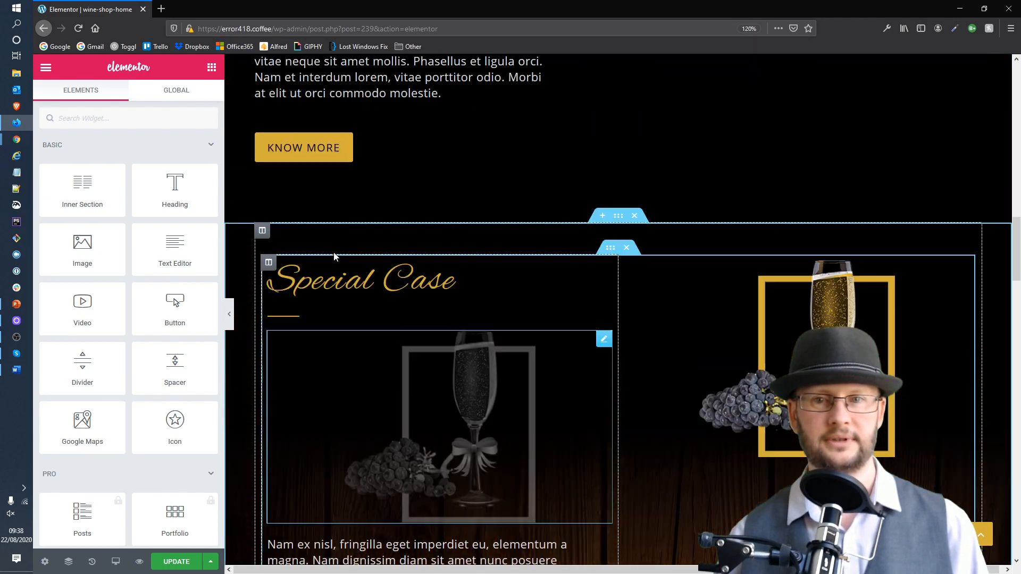
{"action": "scroll", "coordinate": [339, 242], "scroll_direction": "up", "scroll_amount": 15}
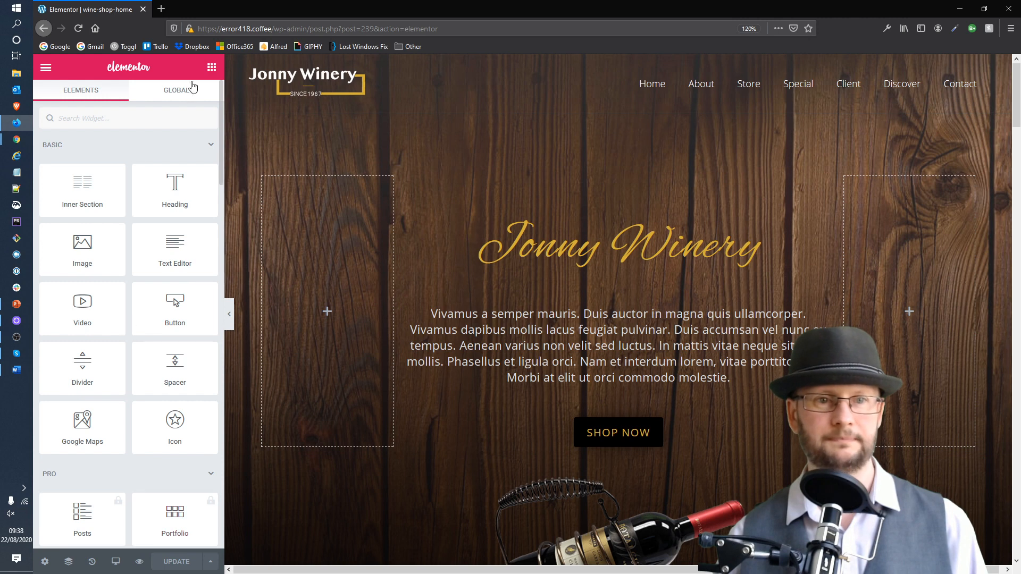
View the live homepage from the Elementor menu and scroll through it to check the removals.
{"action": "left_click", "coordinate": [46, 68]}
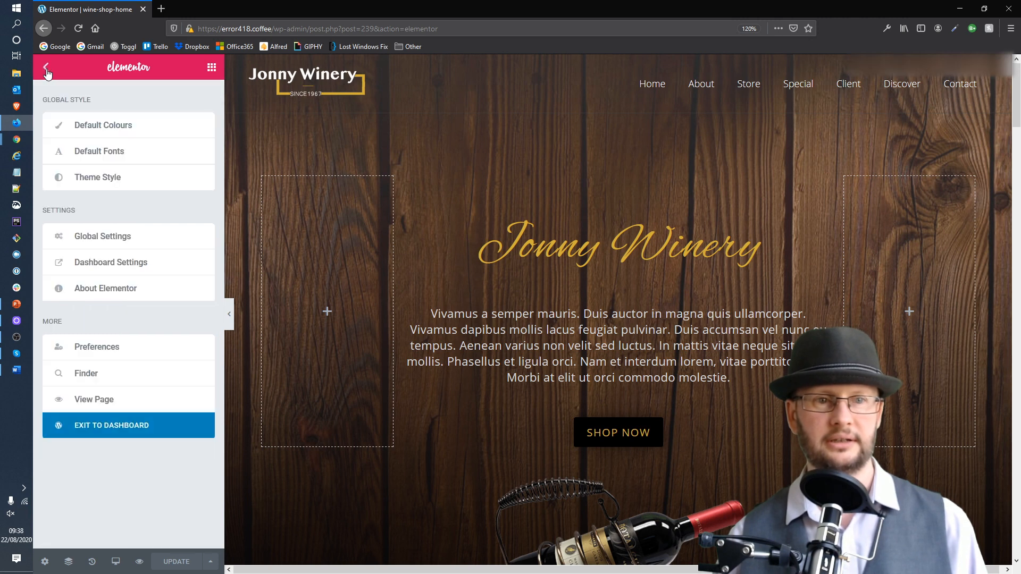
{"action": "left_click", "coordinate": [99, 407]}
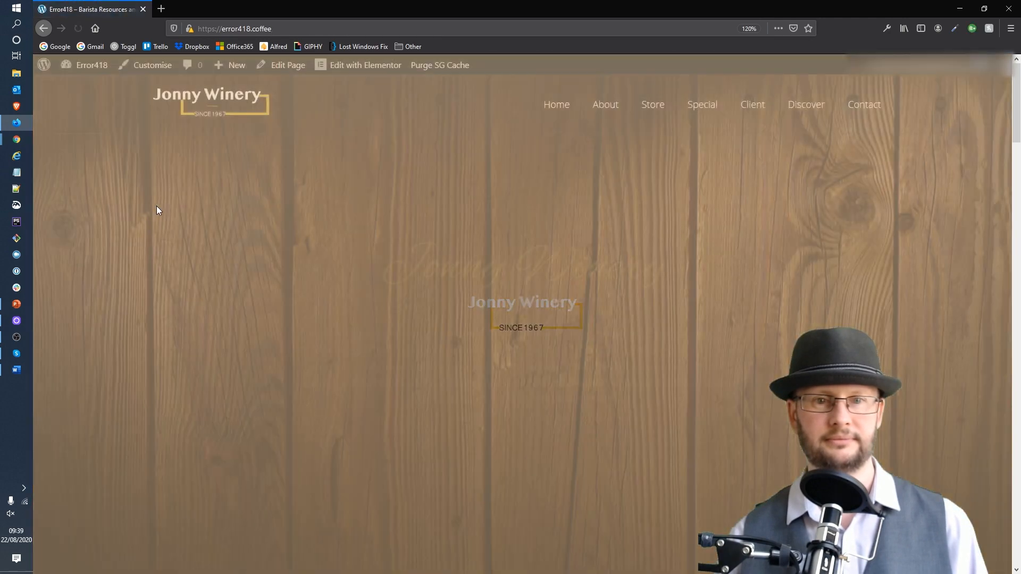
{"action": "scroll", "coordinate": [773, 257], "scroll_direction": "down", "scroll_amount": 10}
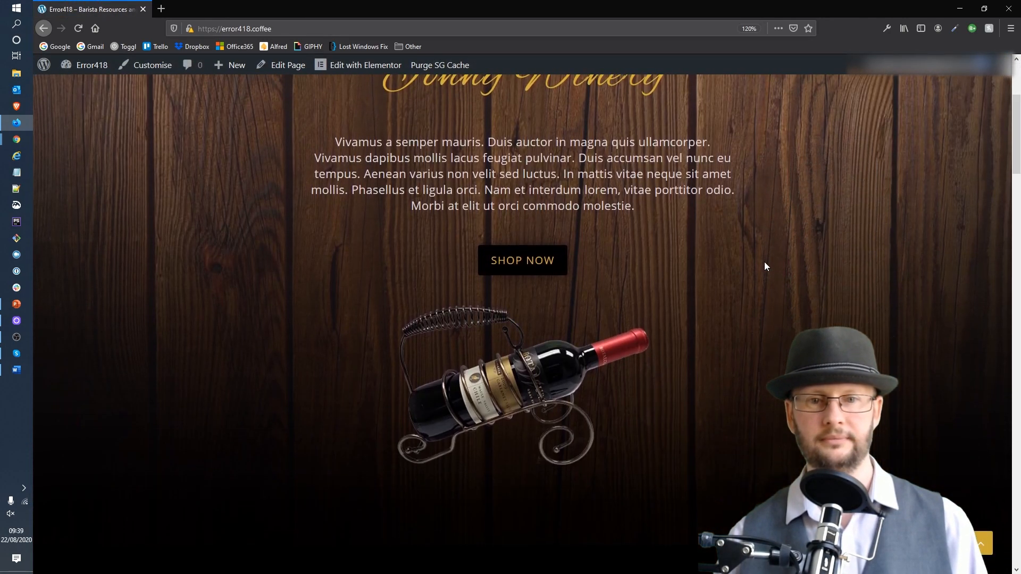
{"action": "scroll", "coordinate": [716, 270], "scroll_direction": "down", "scroll_amount": 10}
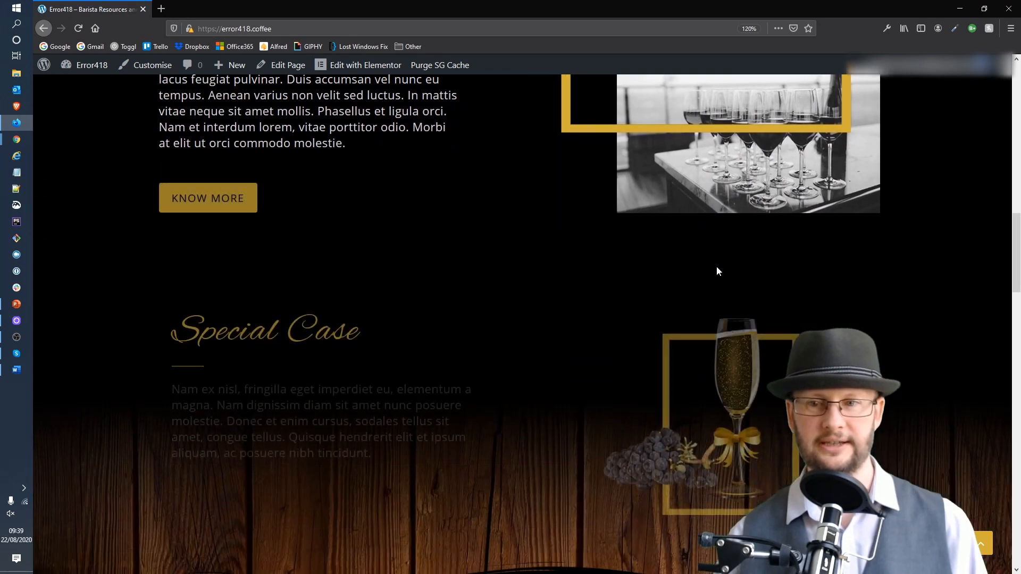
{"action": "scroll", "coordinate": [716, 266], "scroll_direction": "down", "scroll_amount": 10}
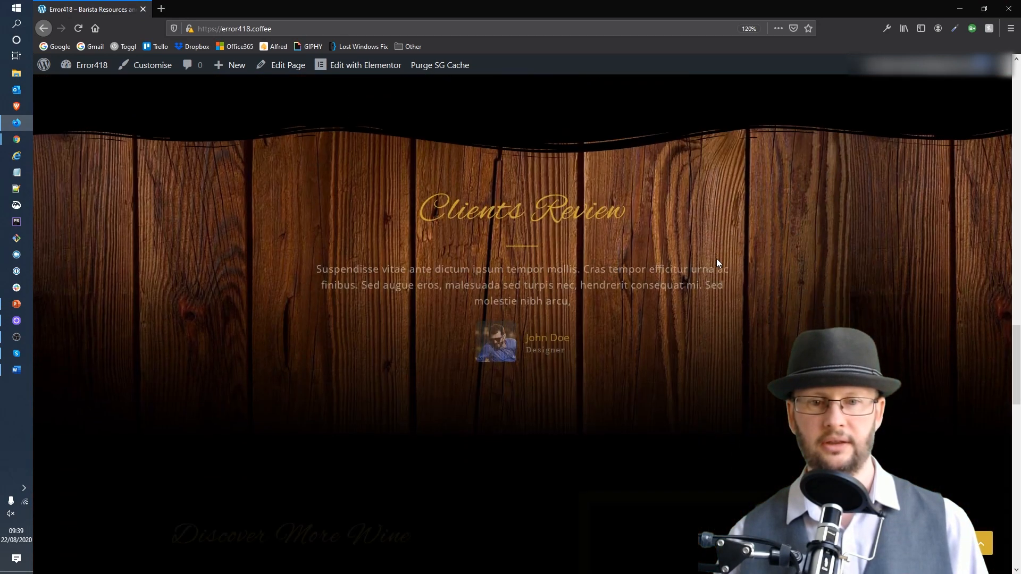
{"action": "scroll", "coordinate": [717, 261], "scroll_direction": "down", "scroll_amount": 10}
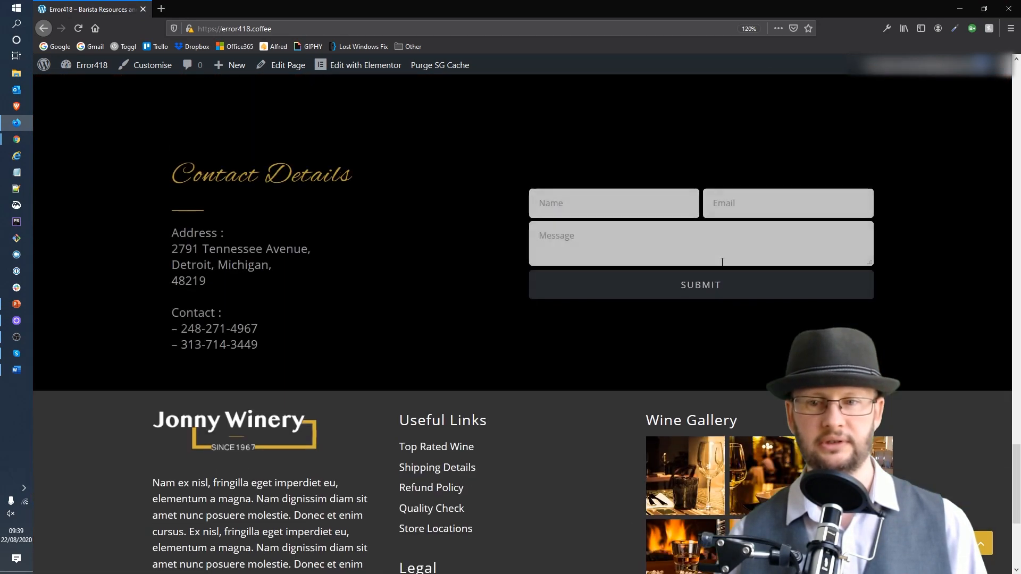
{"action": "scroll", "coordinate": [722, 266], "scroll_direction": "up", "scroll_amount": 10}
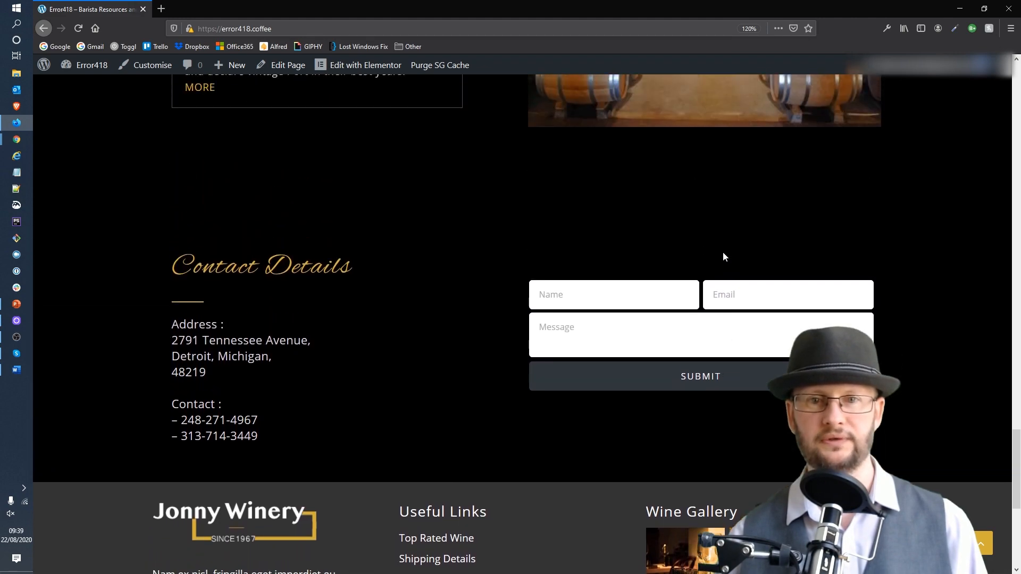
{"action": "scroll", "coordinate": [720, 259], "scroll_direction": "up", "scroll_amount": 10}
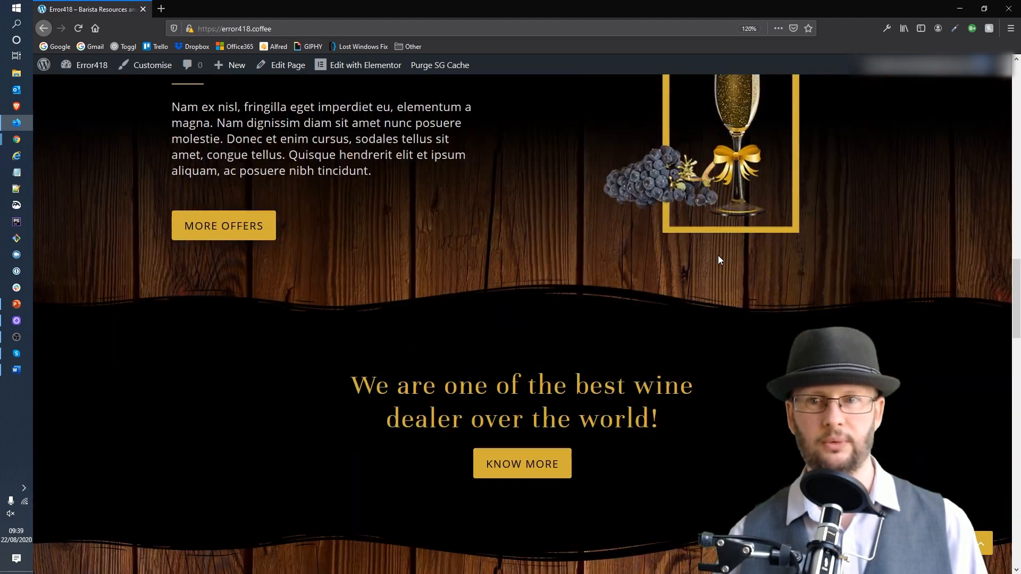
{"action": "scroll", "coordinate": [717, 255], "scroll_direction": "up", "scroll_amount": 8}
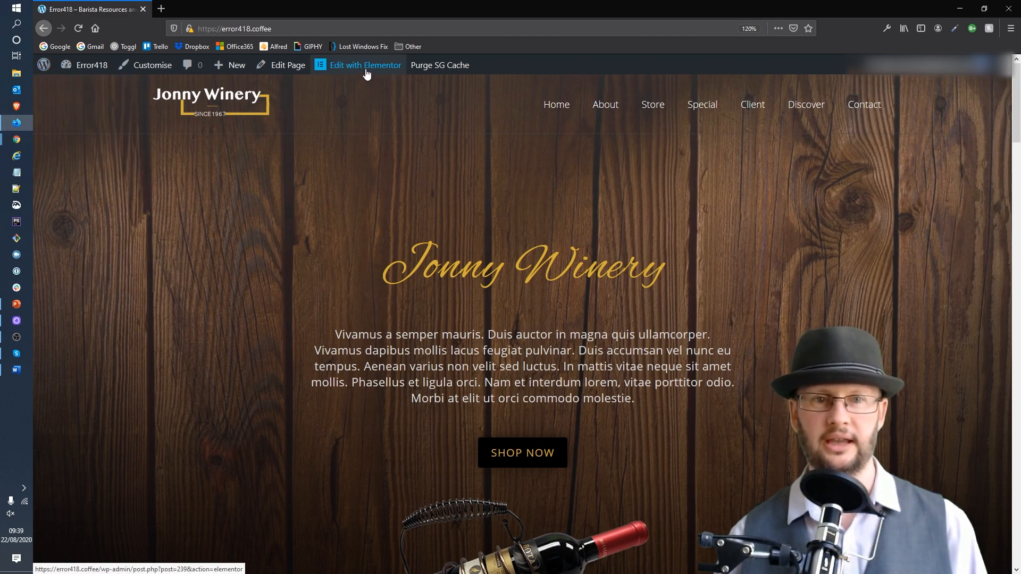
Go to the Error418 dashboard, then reveal the permalink outcome on the Session Summary slide.
{"action": "mouse_move", "coordinate": [83, 68]}
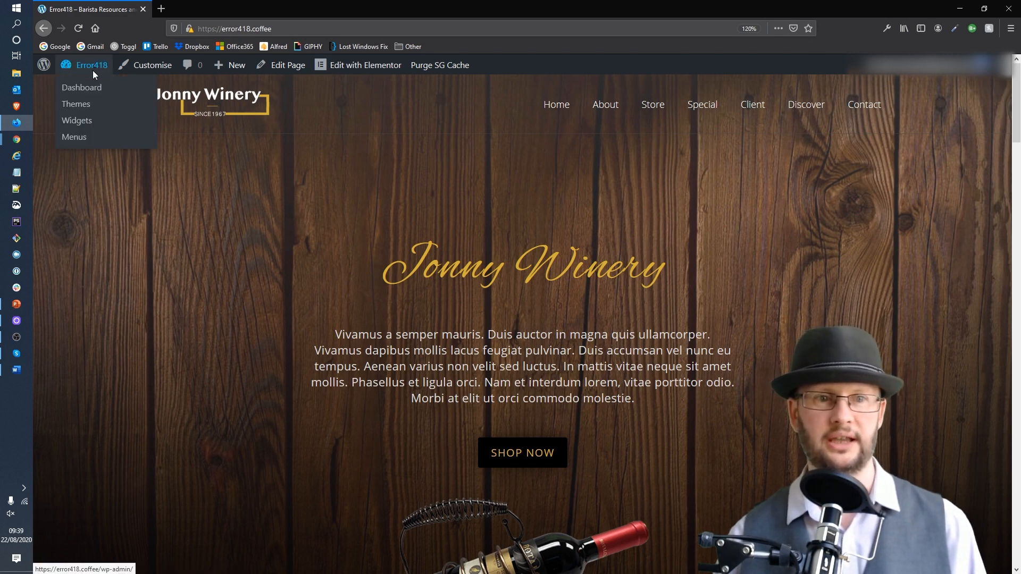
{"action": "left_click", "coordinate": [81, 91]}
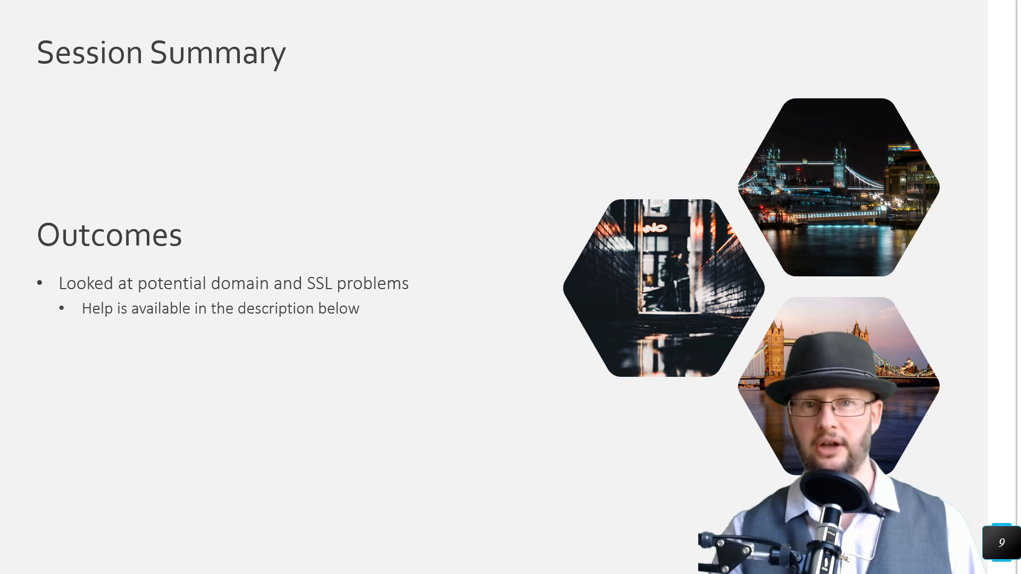
{"action": "key", "text": "Right"}
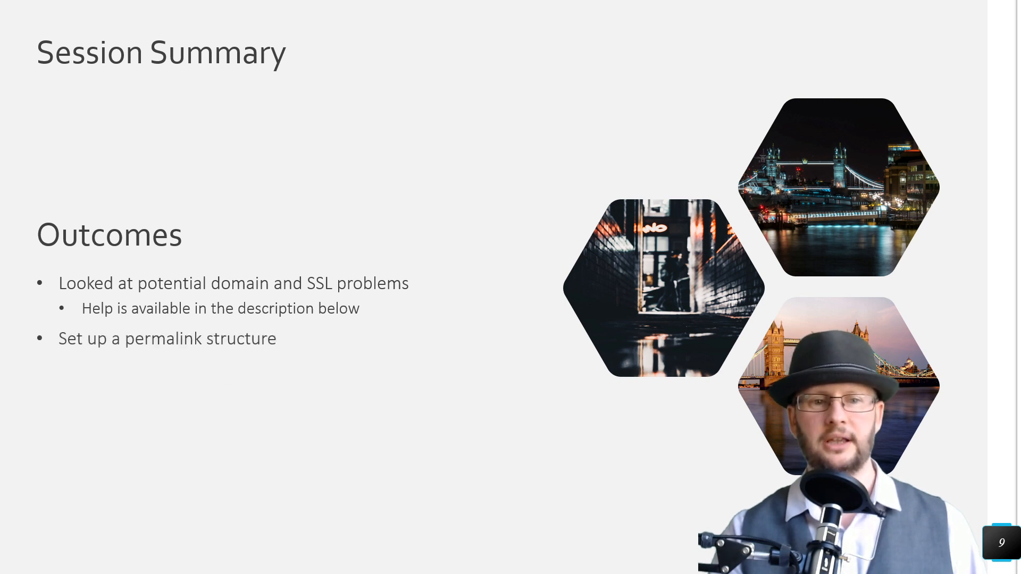